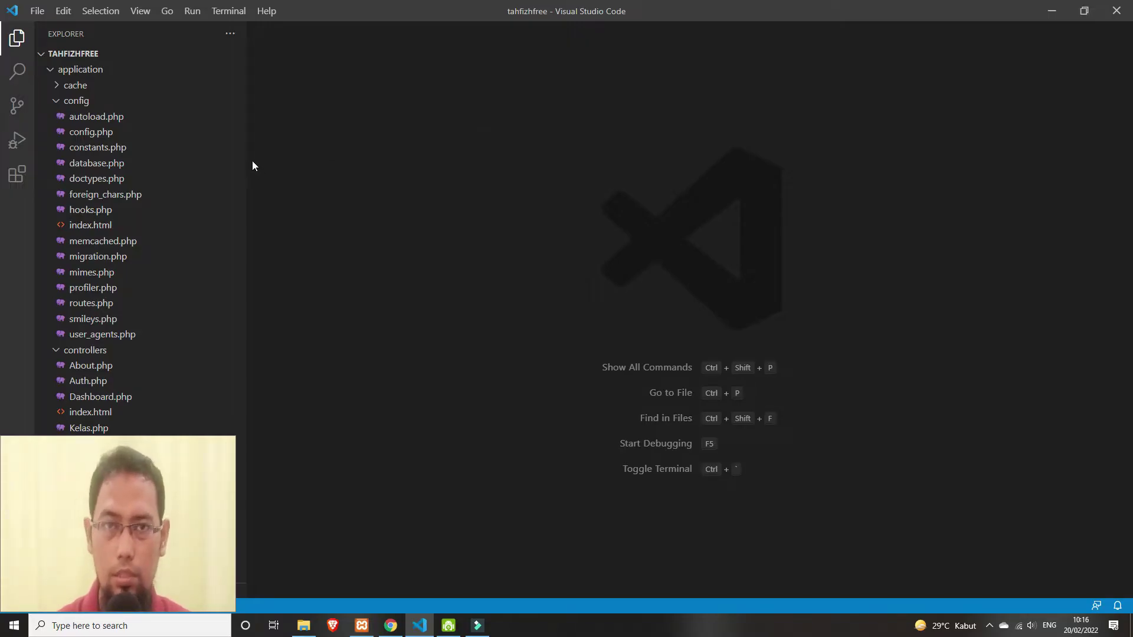
- Open config.php and locate the folder name in the base_url setting
{"action": "left_click", "coordinate": [86, 132]}
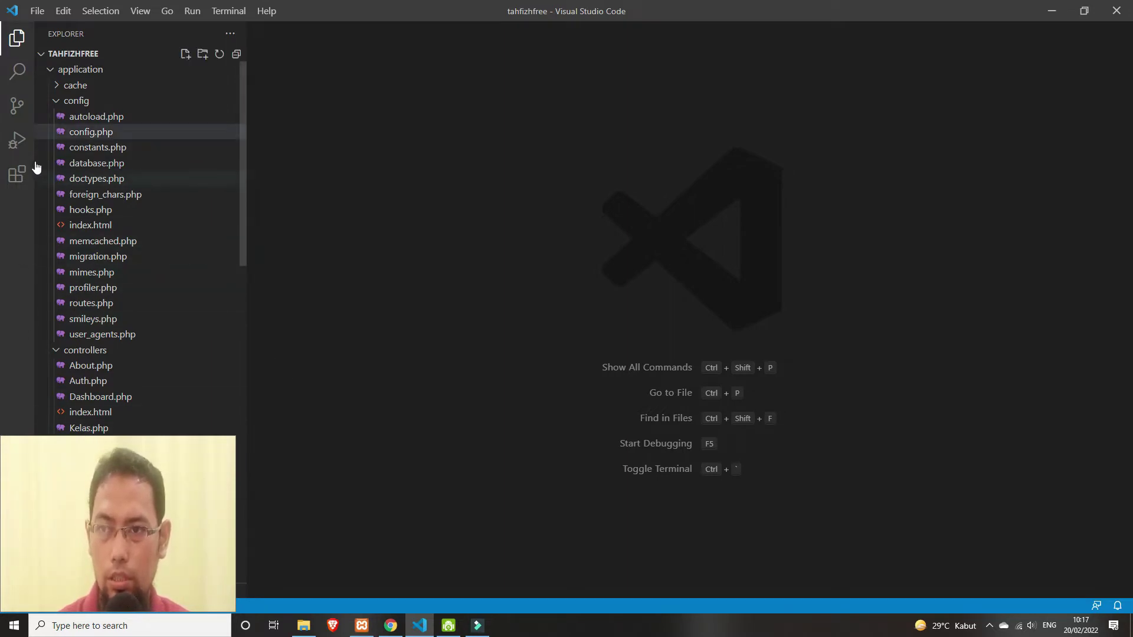
{"action": "left_click", "coordinate": [49, 72]}
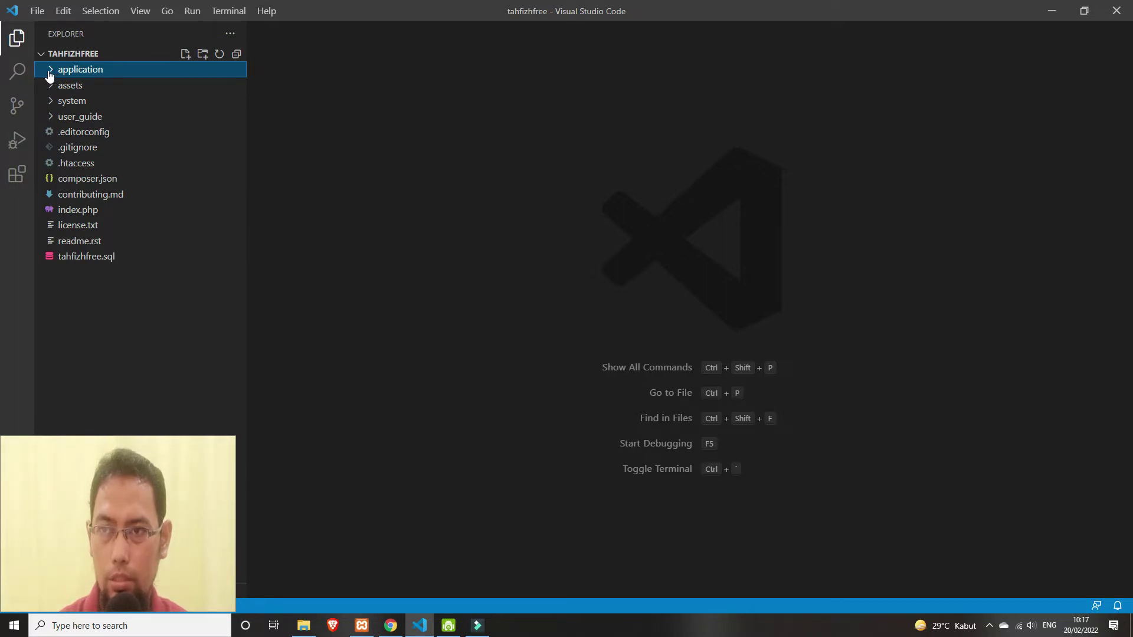
{"action": "left_click", "coordinate": [49, 72]}
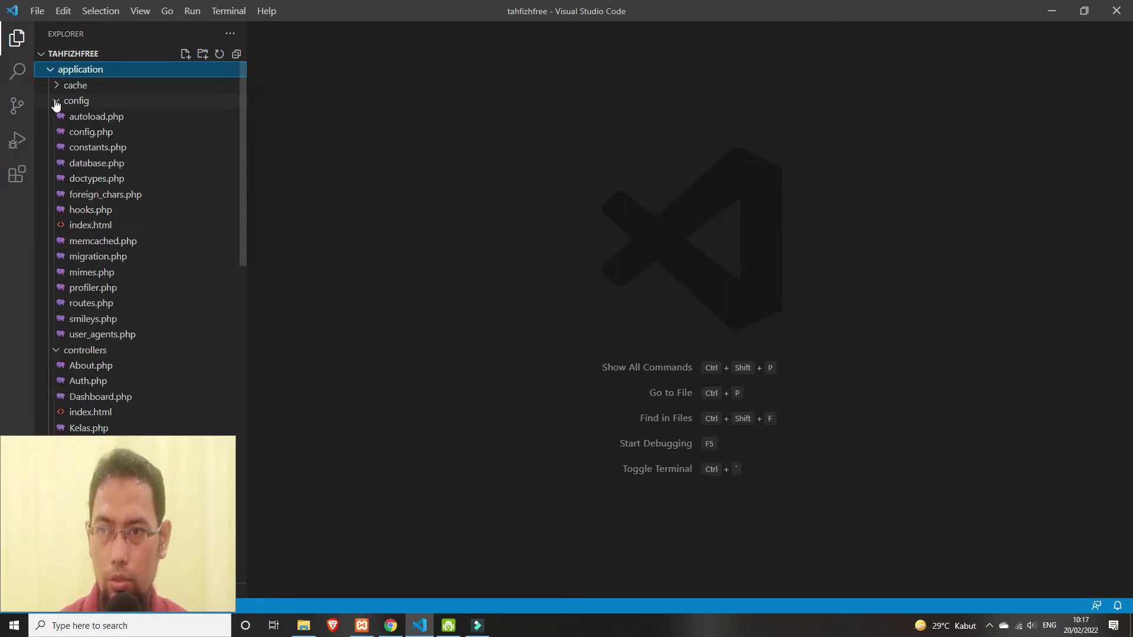
{"action": "left_click", "coordinate": [90, 131]}
{"action": "scroll", "coordinate": [414, 266], "scroll_direction": "down", "scroll_amount": 1}
{"action": "left_click", "coordinate": [661, 341]}
{"action": "left_click_drag", "start_coordinate": [534, 298], "coordinate": [579, 298]}
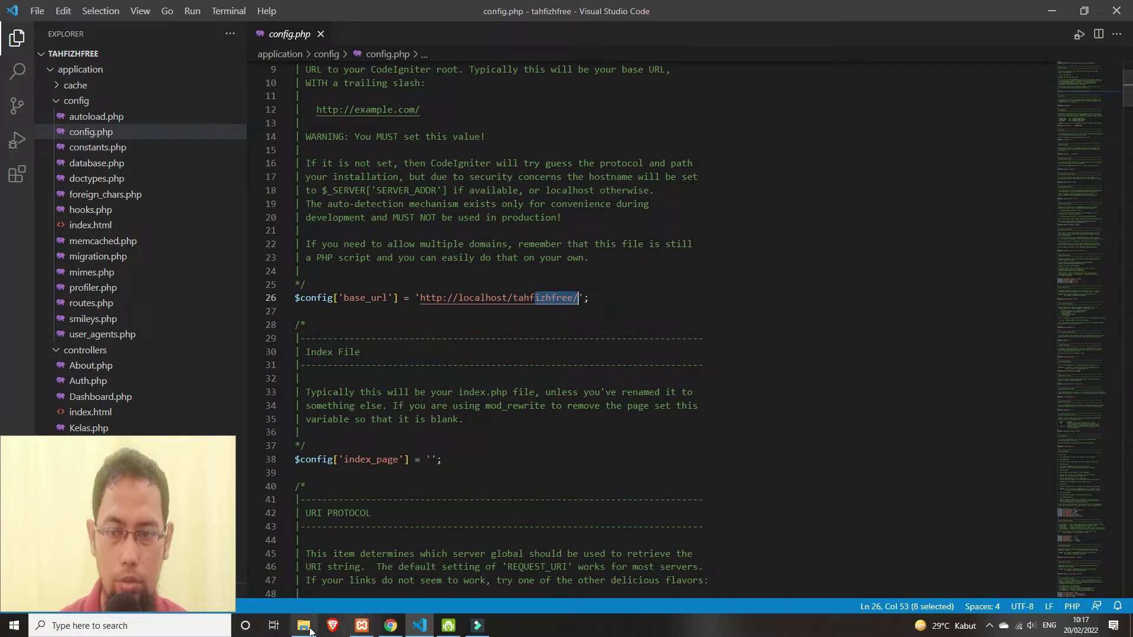
- Confirm base_url's tahfizhfree matches the project folder on disk, then open database.php
{"action": "left_click", "coordinate": [304, 625]}
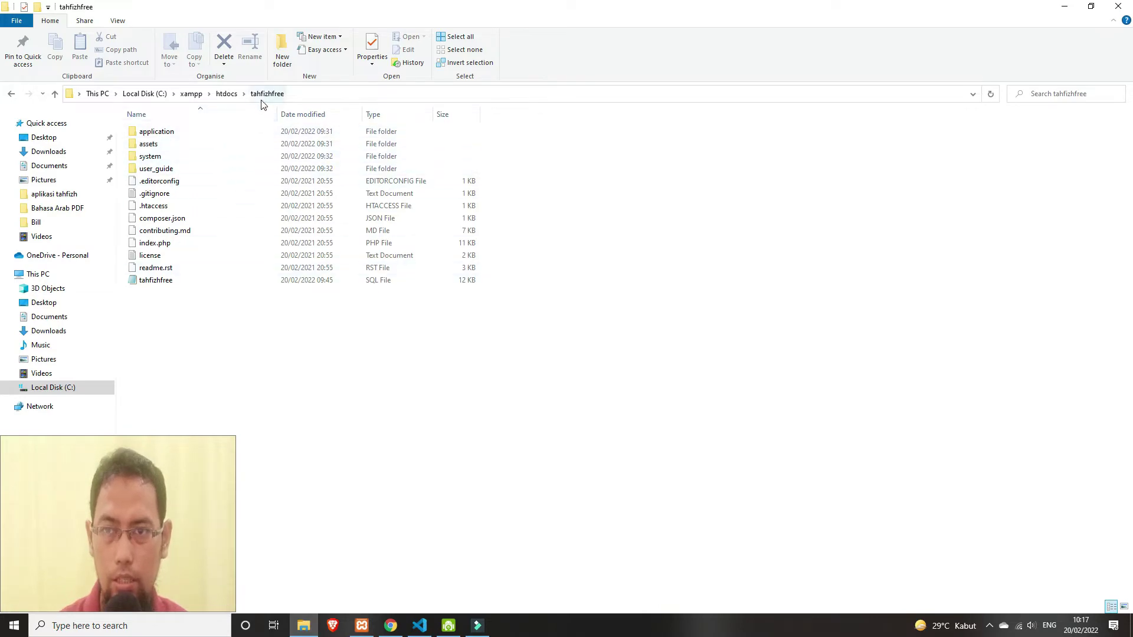
{"action": "key", "text": "alt+Tab"}
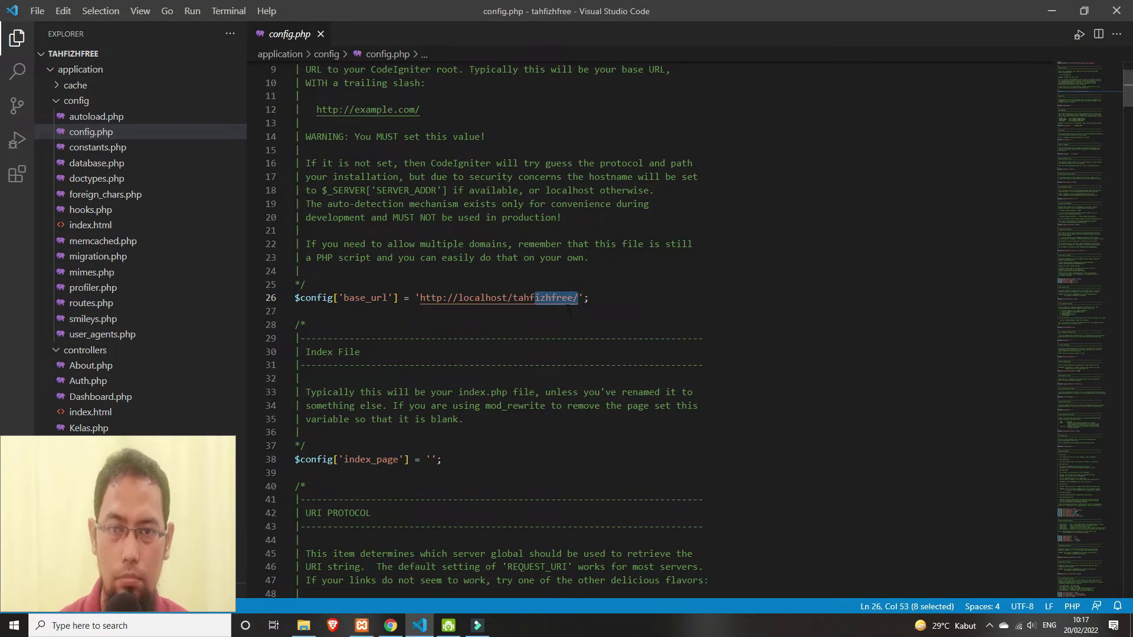
{"action": "left_click_drag", "start_coordinate": [513, 298], "coordinate": [578, 298]}
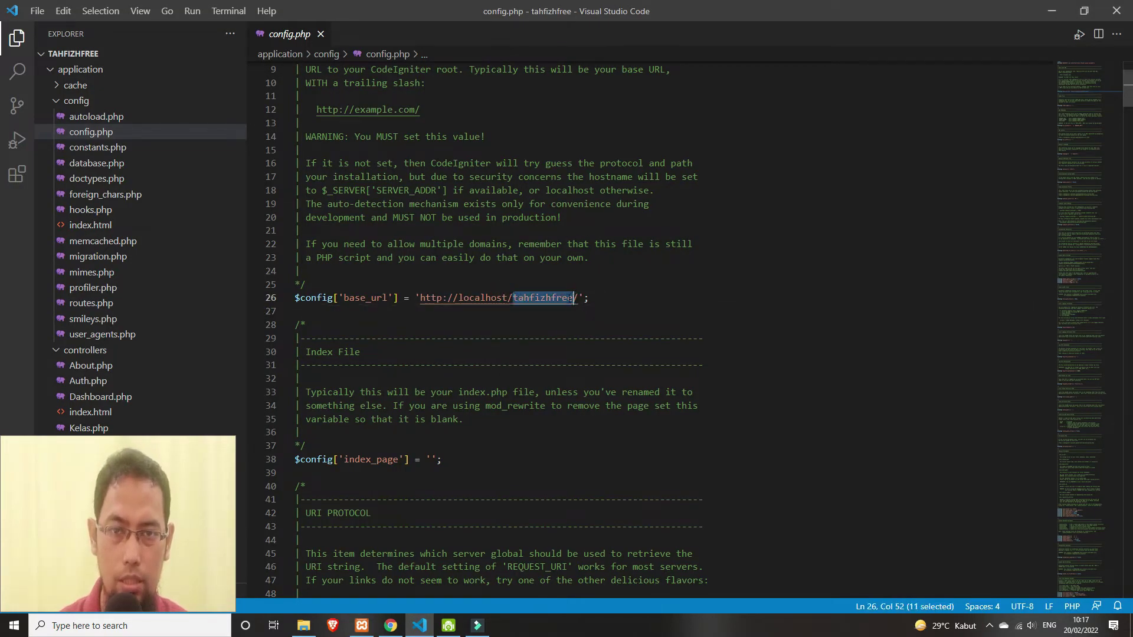
{"action": "key", "text": "alt+Tab"}
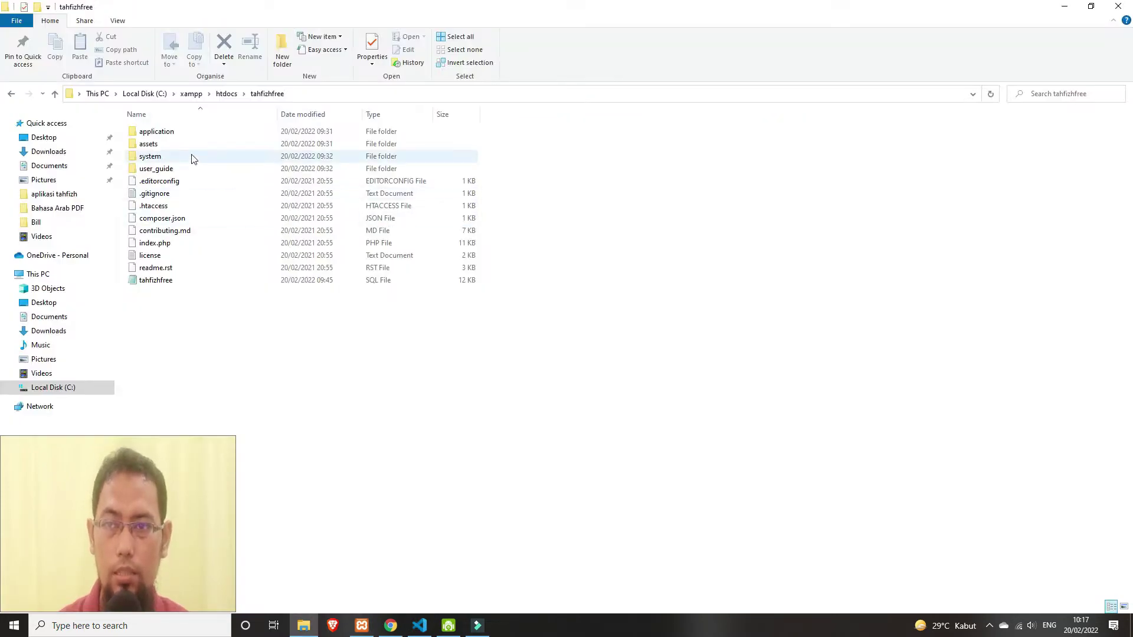
{"action": "key", "text": "alt+Tab"}
{"action": "left_click", "coordinate": [559, 354]}
{"action": "scroll", "coordinate": [559, 350], "scroll_direction": "down", "scroll_amount": 3}
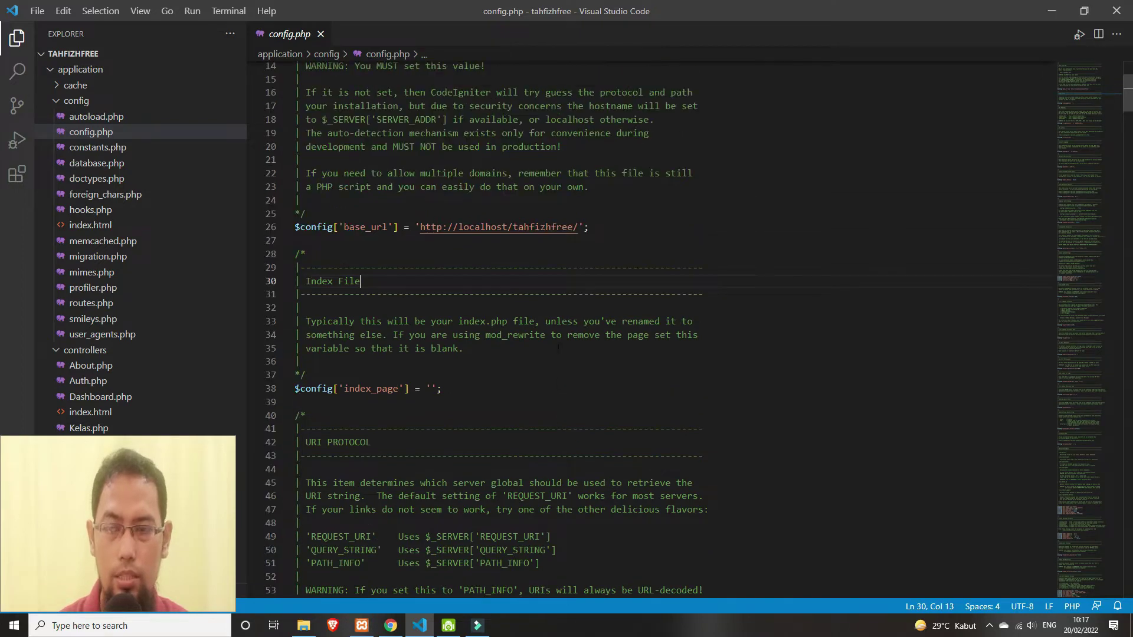
{"action": "left_click", "coordinate": [95, 165]}
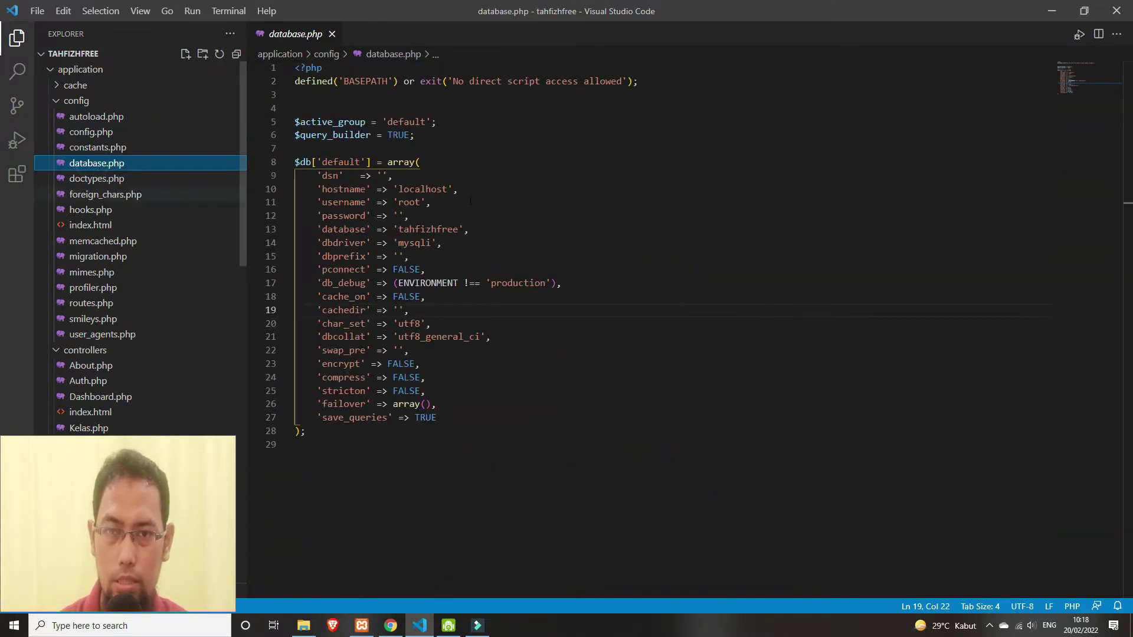
- Verify database.php's database value tahfizhfree matches phpMyAdmin, then return to the Download XAMPP tab
{"action": "key", "text": "alt+Tab"}
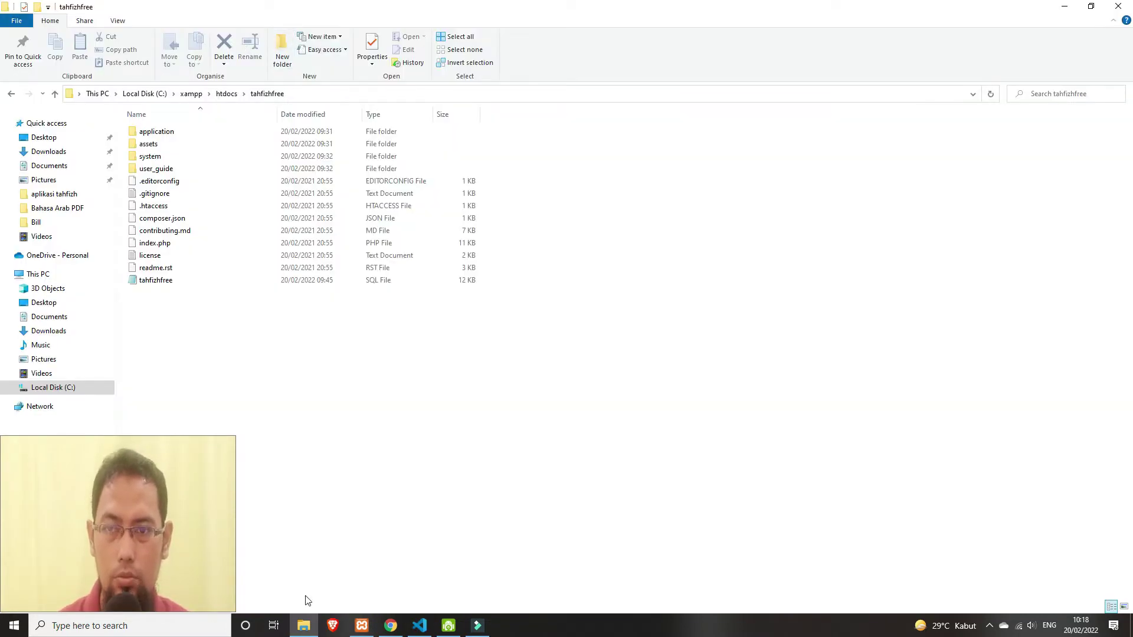
{"action": "left_click", "coordinate": [391, 626]}
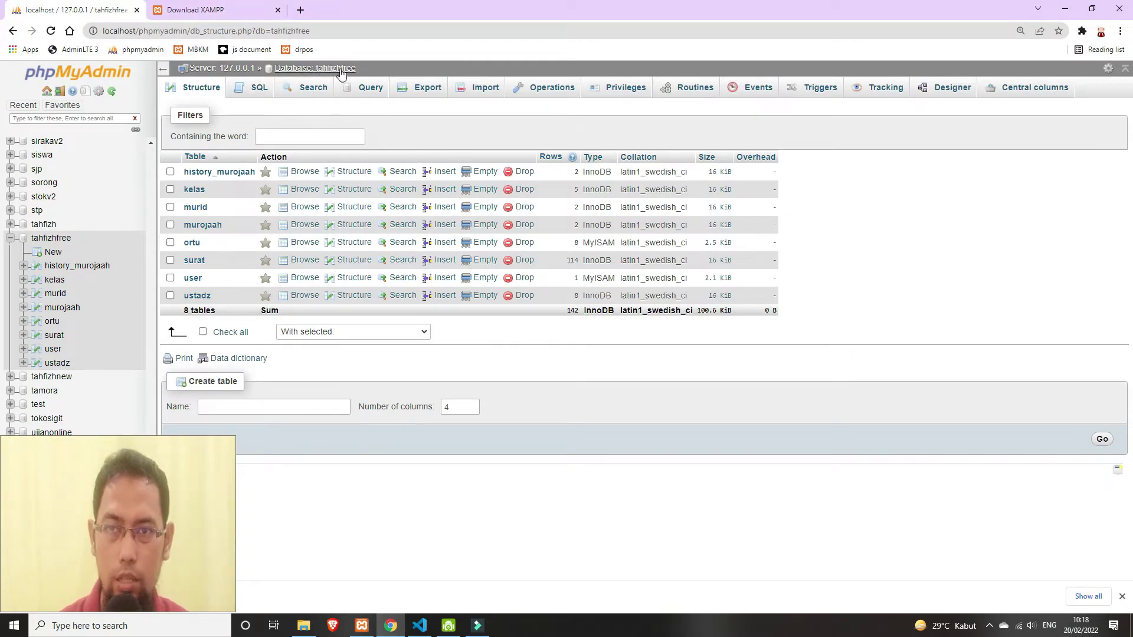
{"action": "key", "text": "alt+Tab"}
{"action": "left_click", "coordinate": [391, 625]}
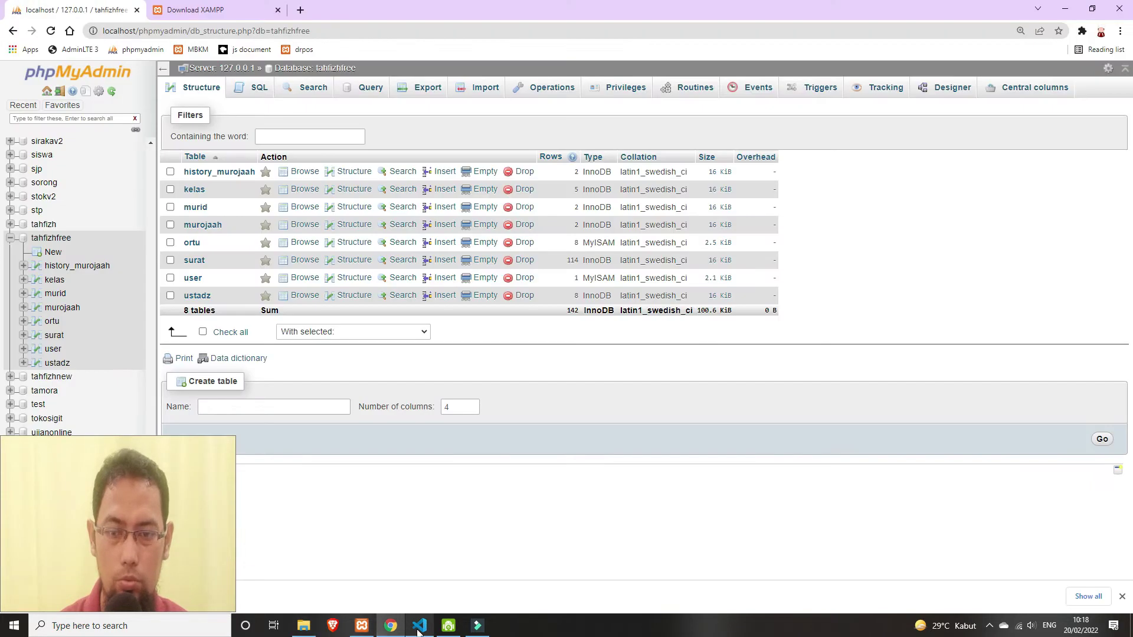
{"action": "left_click", "coordinate": [419, 627]}
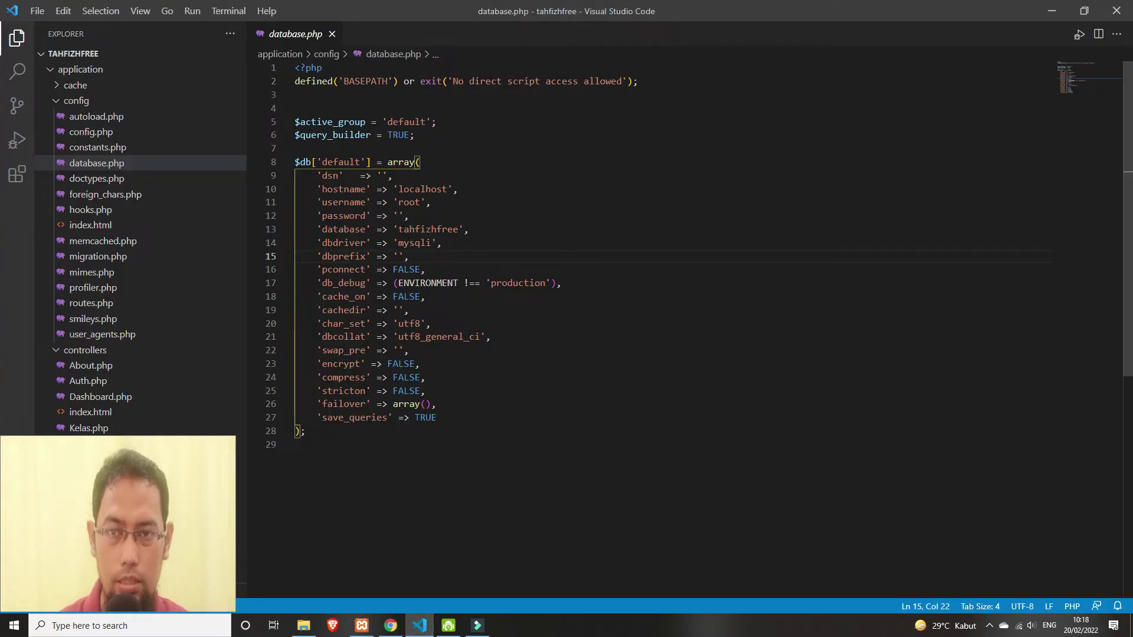
{"action": "double_click", "coordinate": [407, 229]}
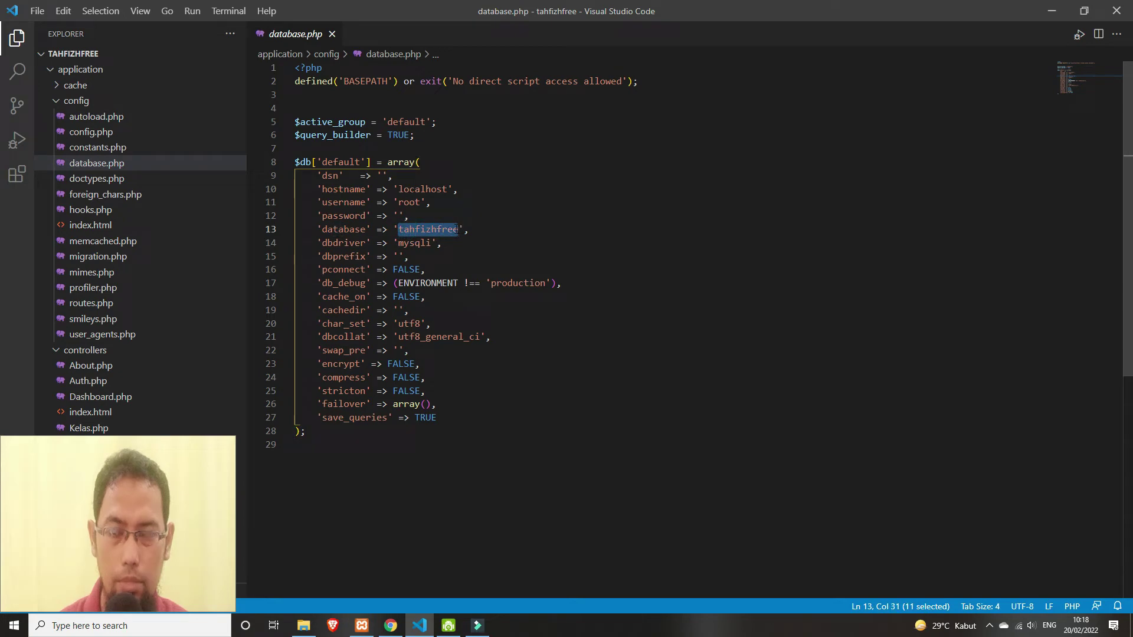
{"action": "left_click", "coordinate": [503, 229]}
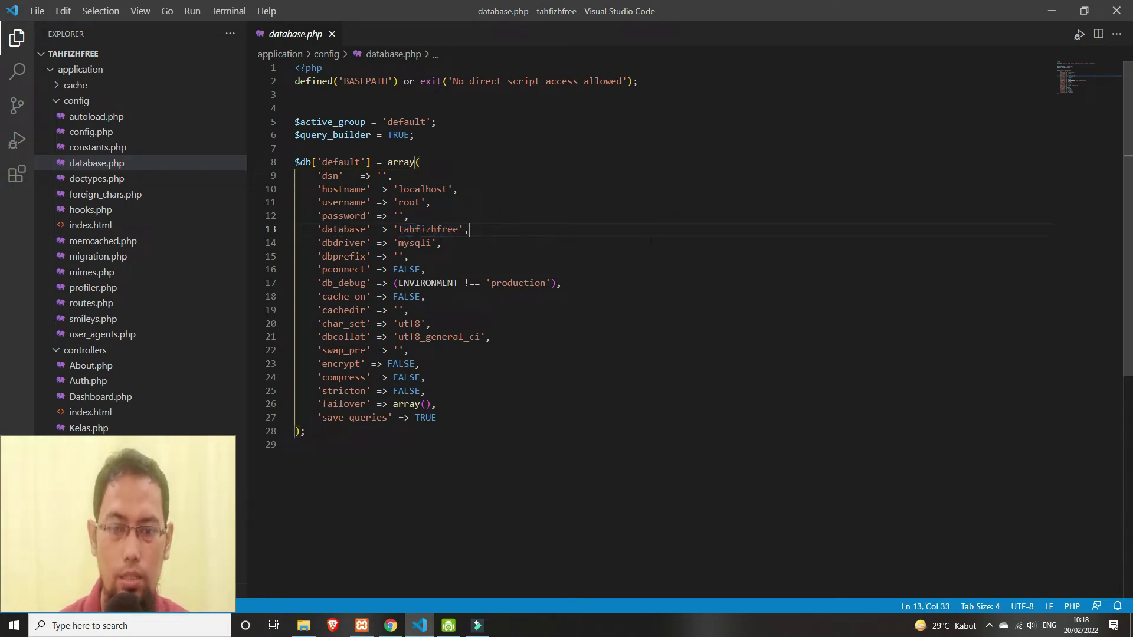
{"action": "left_click", "coordinate": [394, 630]}
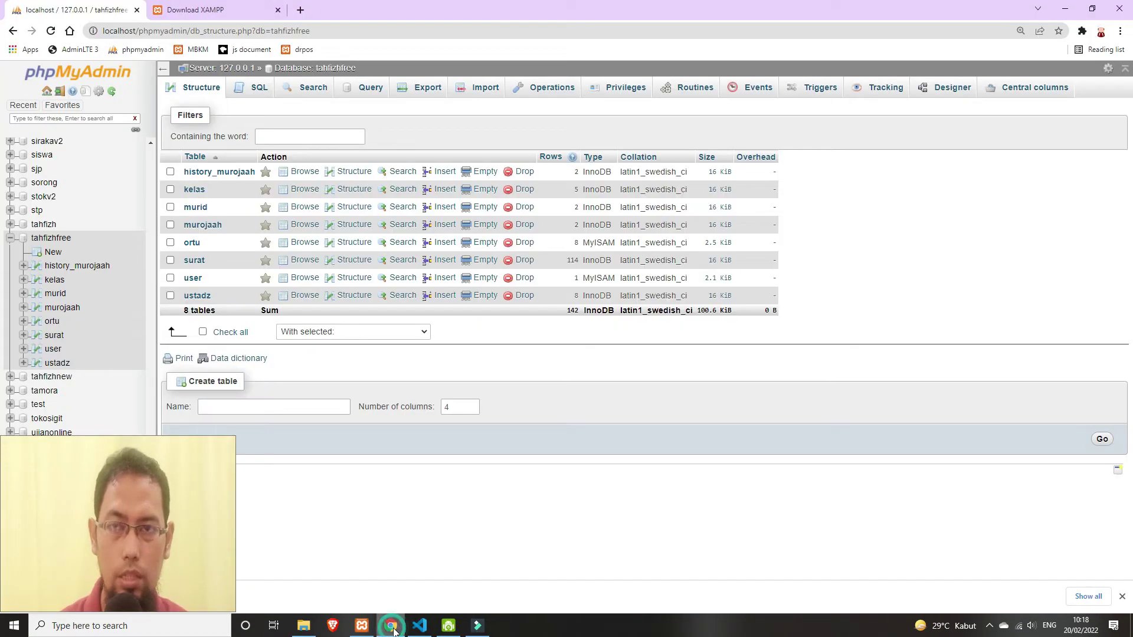
{"action": "left_click", "coordinate": [248, 7]}
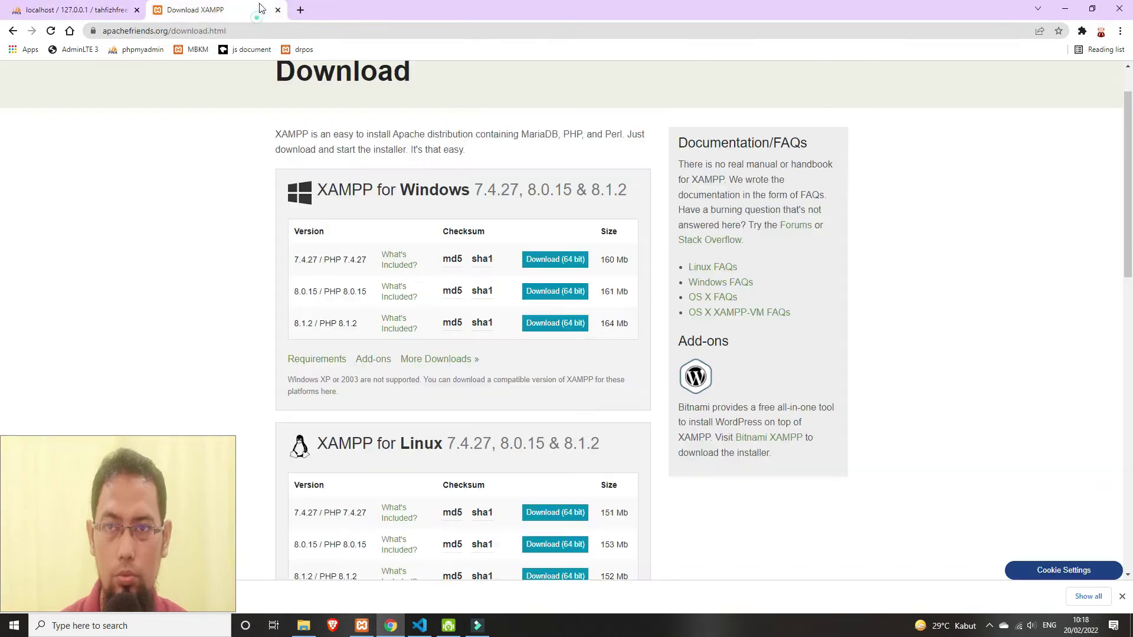
- Load the Tahfizh System login page at localhost/tahfizhfree
{"action": "left_click", "coordinate": [314, 30]}
{"action": "type", "text": "localhost/tahfizhfr"}
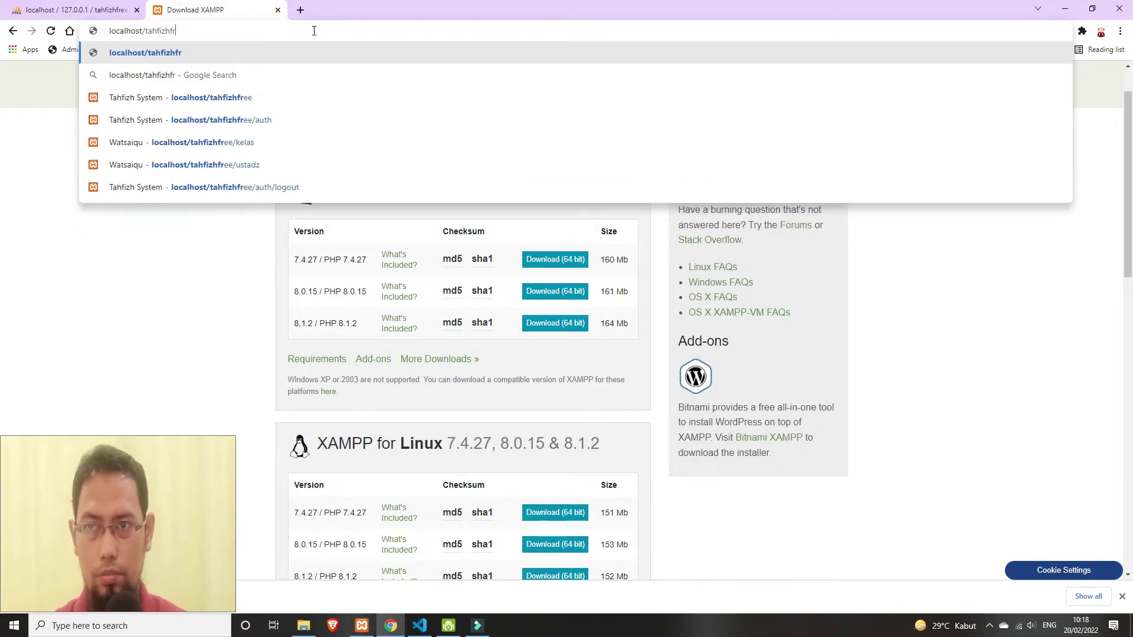
{"action": "key", "text": "Return"}
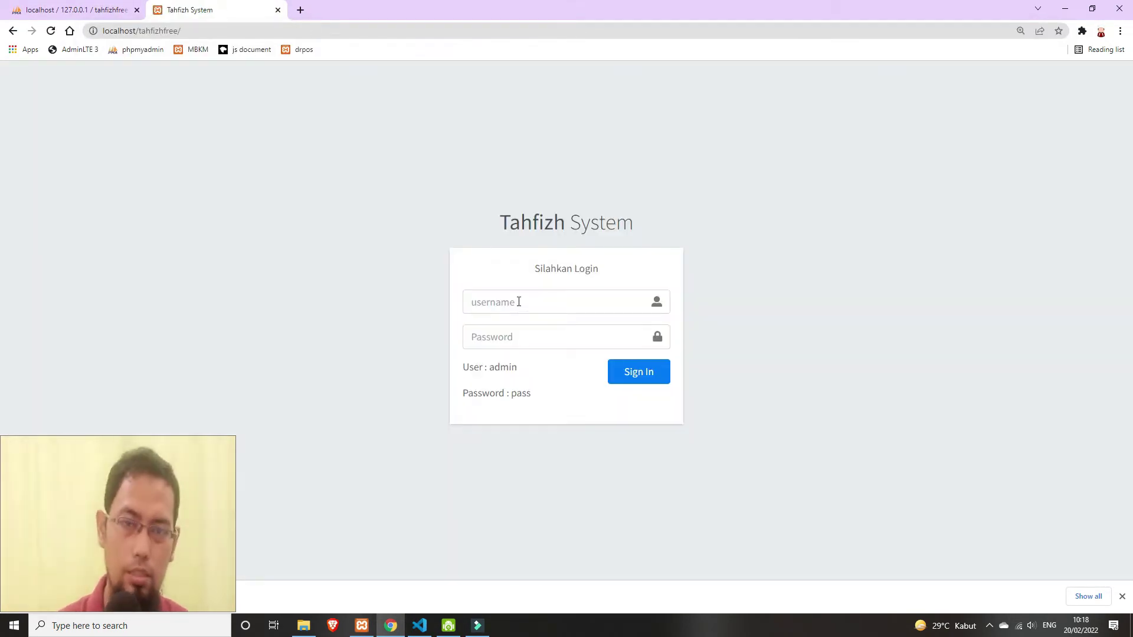
- Enter admin as the username and start typing the password
{"action": "left_click", "coordinate": [518, 302]}
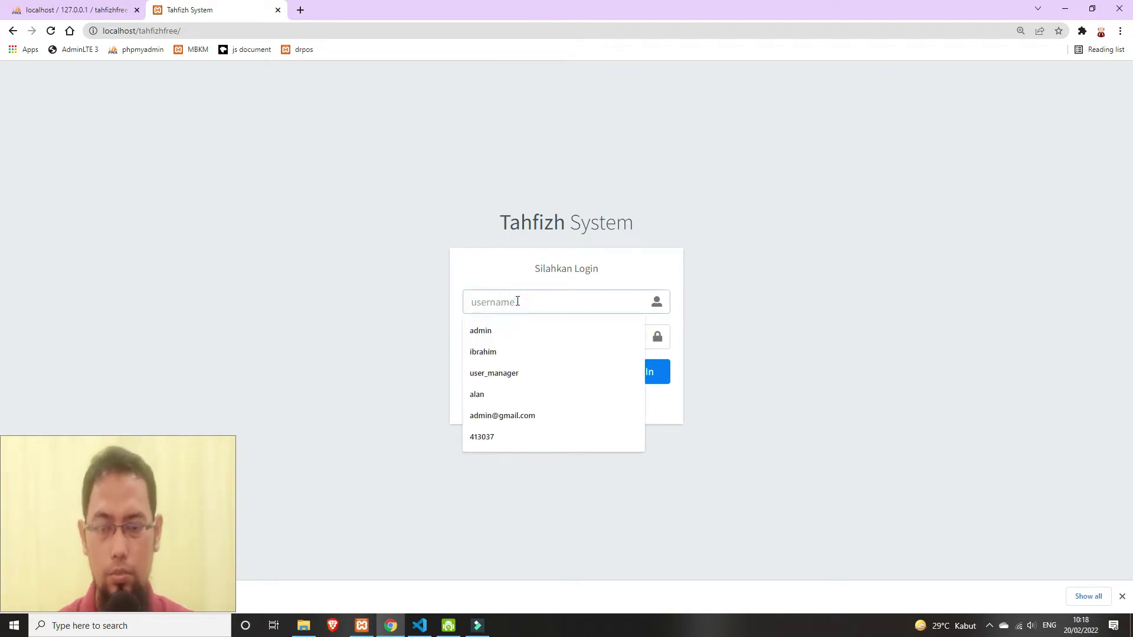
{"action": "type", "text": "admiun"}
{"action": "key", "text": "BackSpace"}
{"action": "key", "text": "BackSpace"}
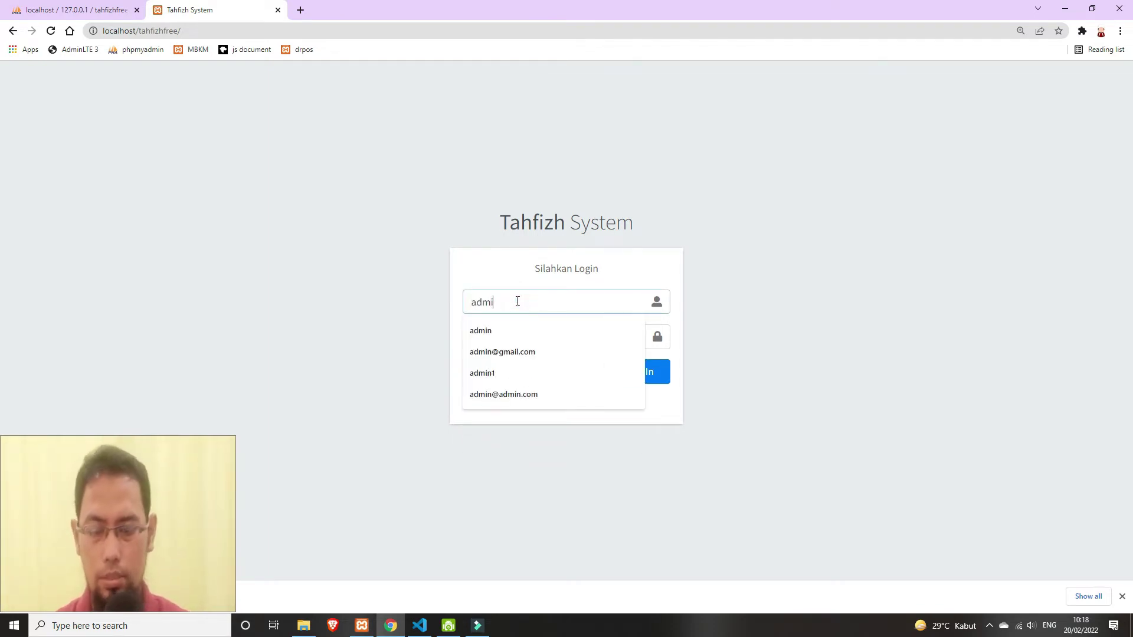
{"action": "type", "text": "n"}
{"action": "key", "text": "Tab"}
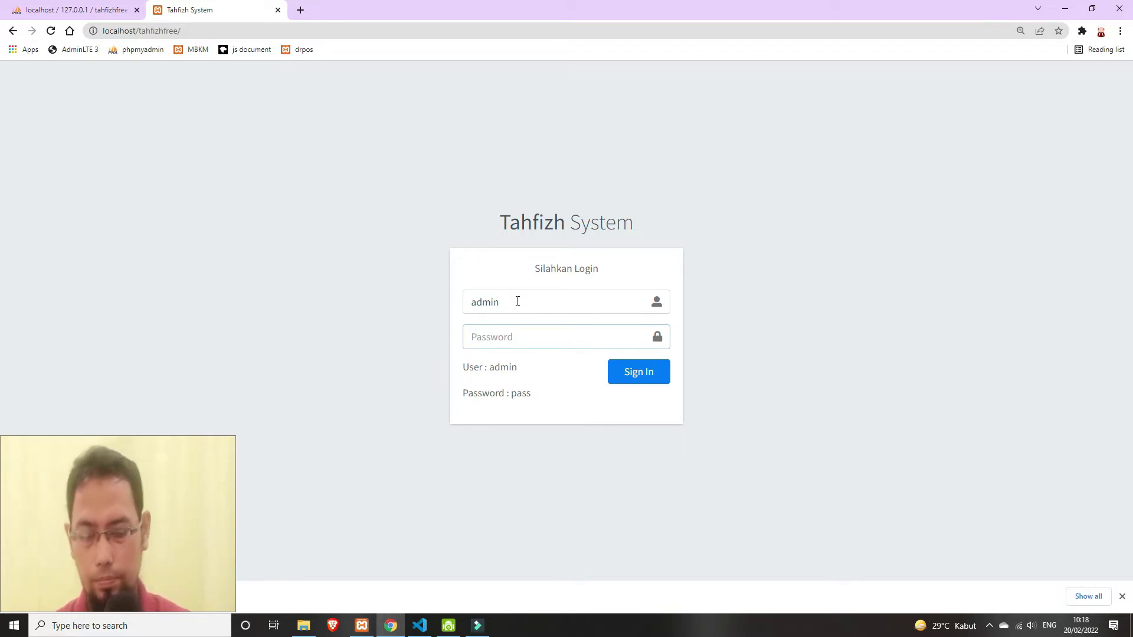
{"action": "type", "text": "p"}
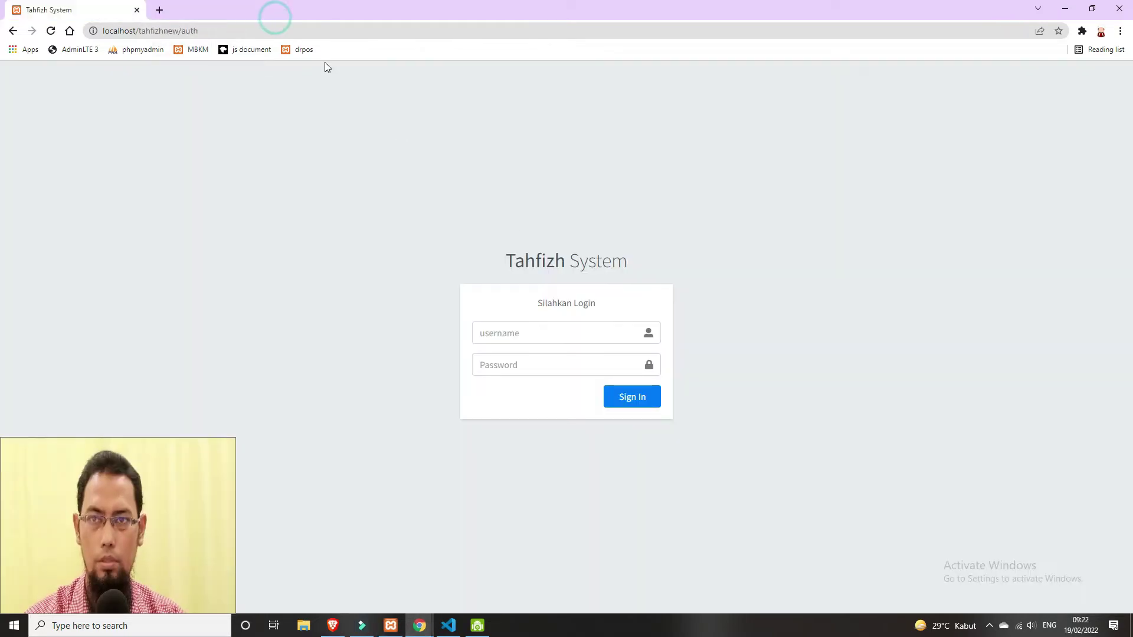
- Finish the credentials and sign in as admin; dashboard shows 8 Murid, 8 Ustadz, 5 Kelas, 65 Murojaah
{"action": "left_click", "coordinate": [556, 336]}
{"action": "left_click", "coordinate": [882, 234]}
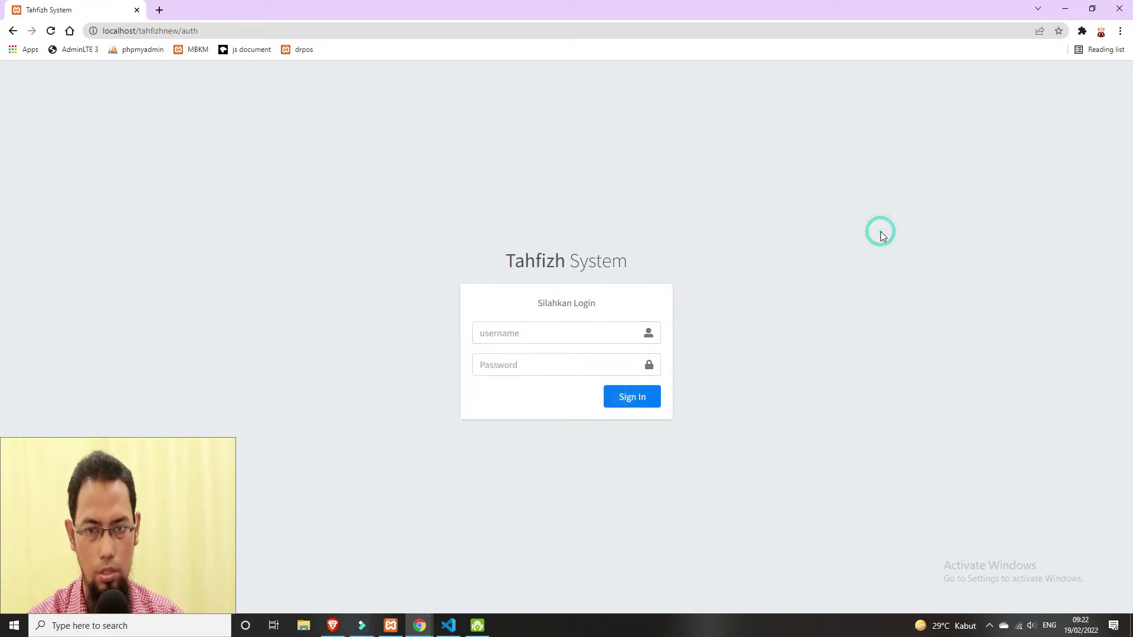
{"action": "left_click", "coordinate": [599, 332]}
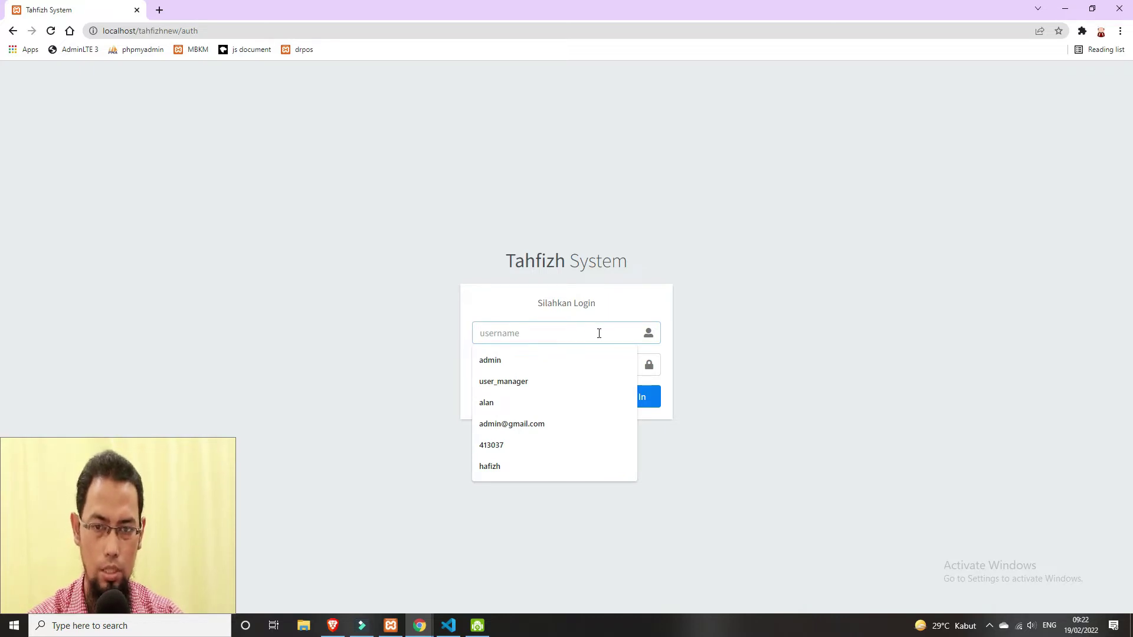
{"action": "type", "text": "admin"}
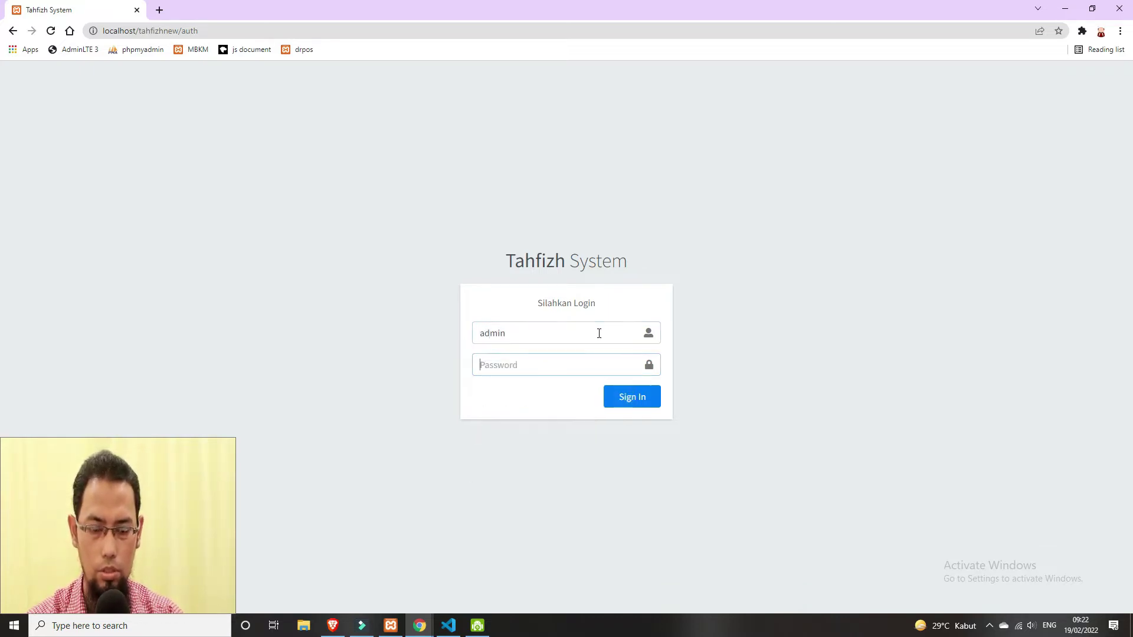
{"action": "type", "text": "a"}
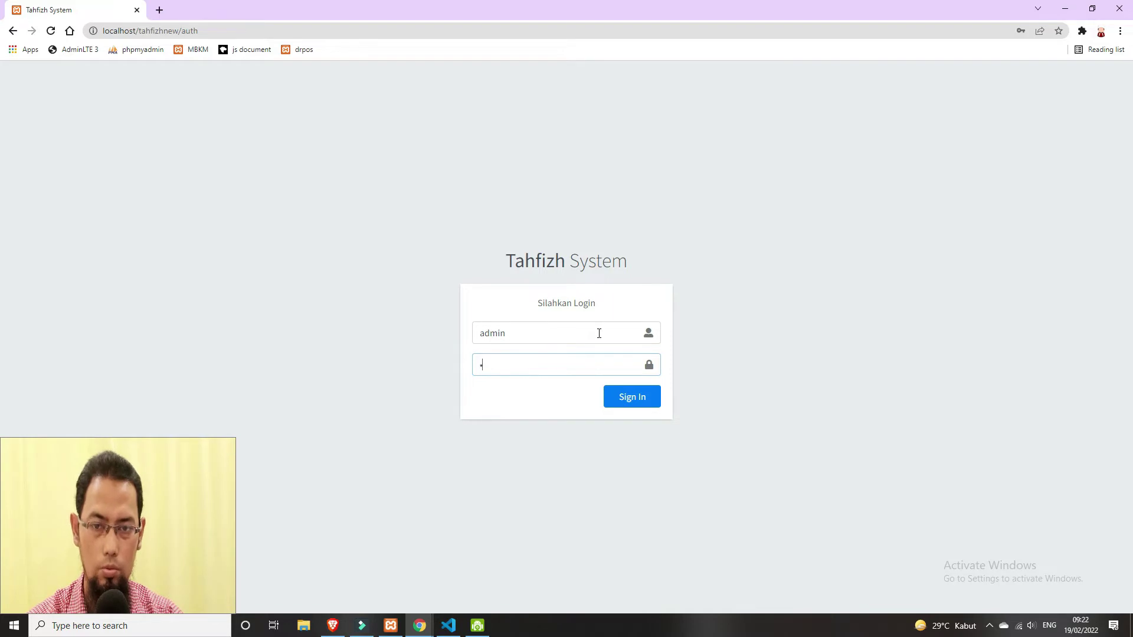
{"action": "key", "text": "Return"}
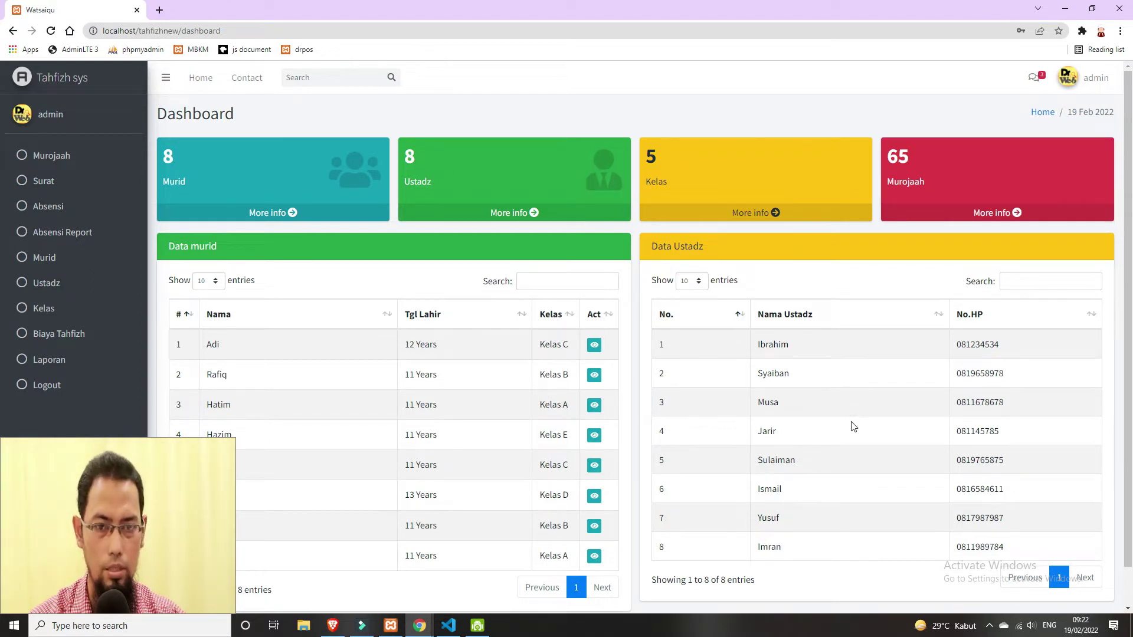
- Browse the Surat list, then open Data Kelas showing Kelas A through Kelas E
{"action": "scroll", "coordinate": [433, 320], "scroll_direction": "down", "scroll_amount": 1}
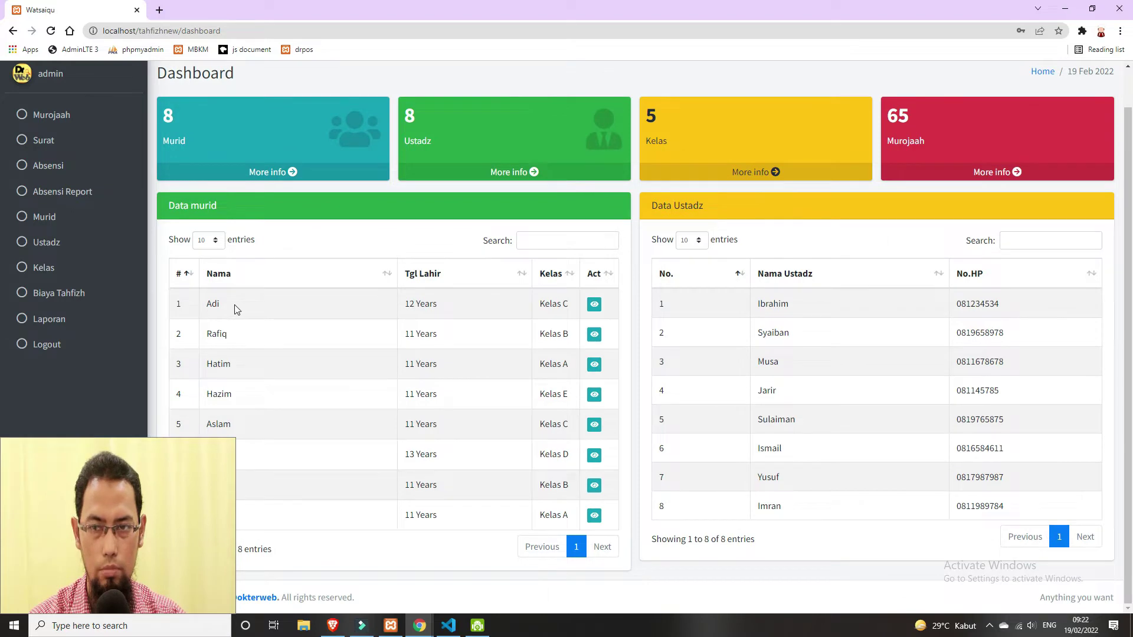
{"action": "scroll", "coordinate": [862, 367], "scroll_direction": "up", "scroll_amount": 1}
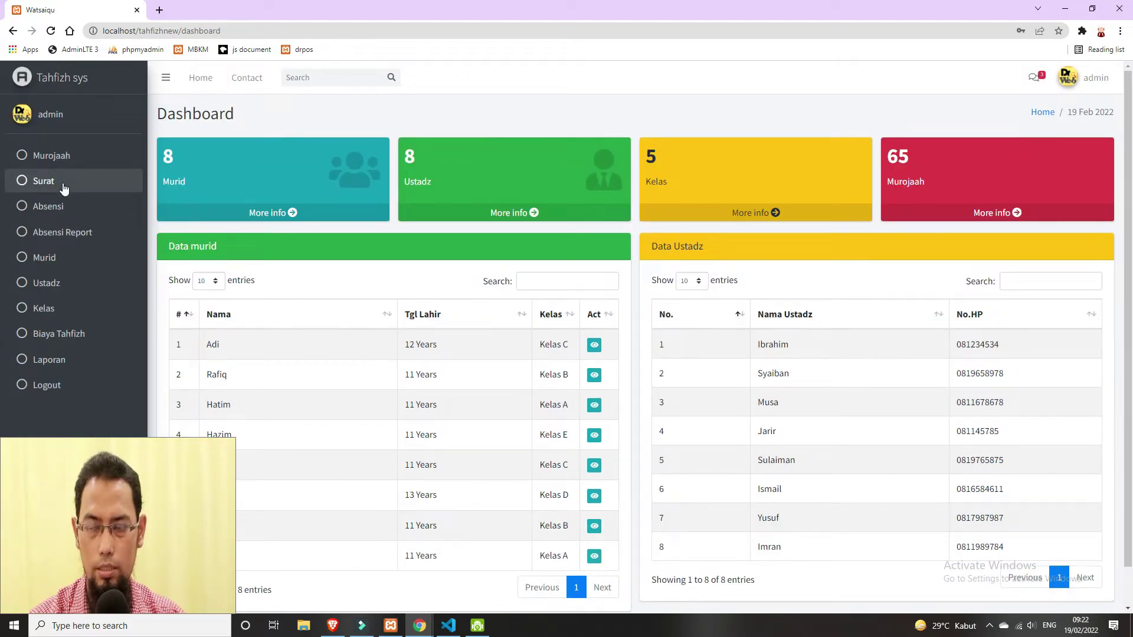
{"action": "left_click", "coordinate": [75, 180]}
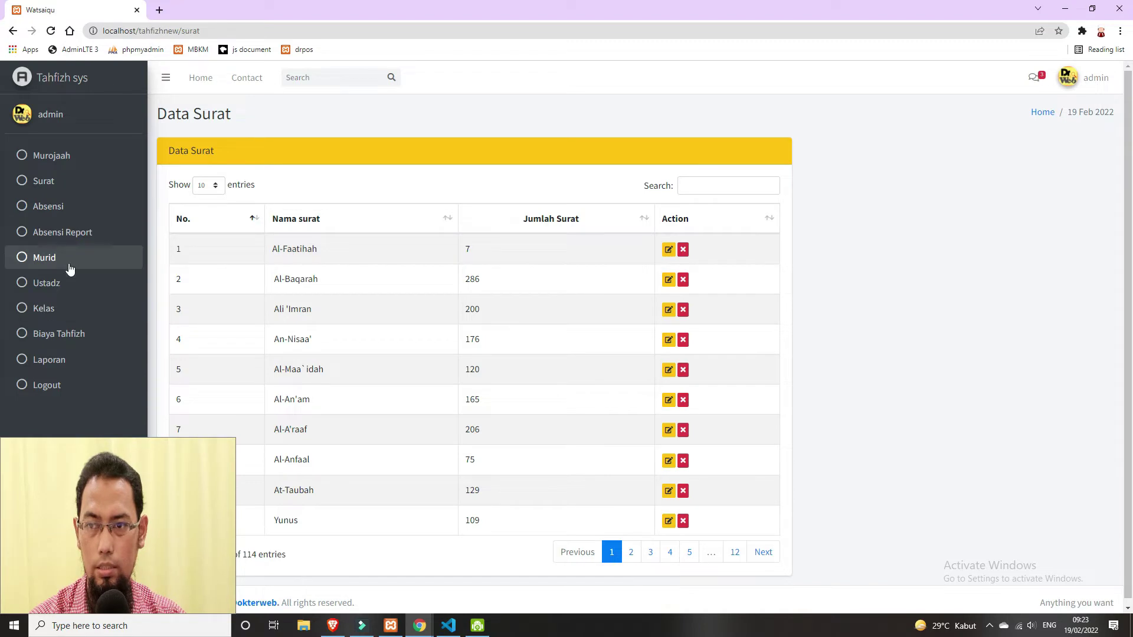
{"action": "left_click", "coordinate": [71, 309]}
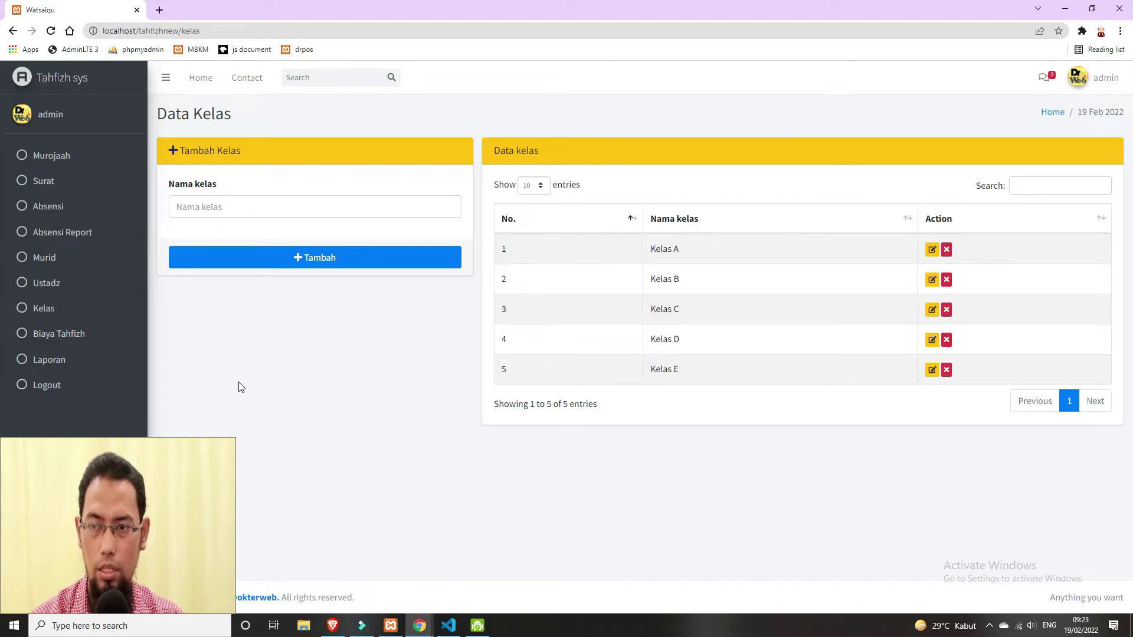
- Open Data Ustadz and inspect the Kelas choices in the add-teacher form
{"action": "left_click", "coordinate": [58, 295]}
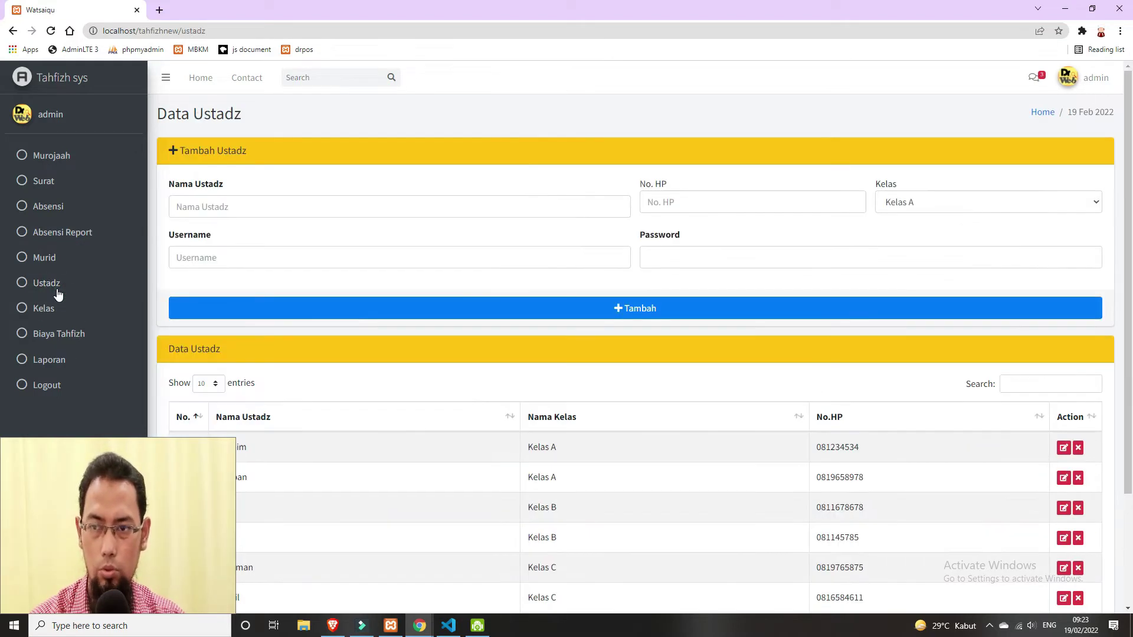
{"action": "scroll", "coordinate": [1124, 248], "scroll_direction": "down", "scroll_amount": 1}
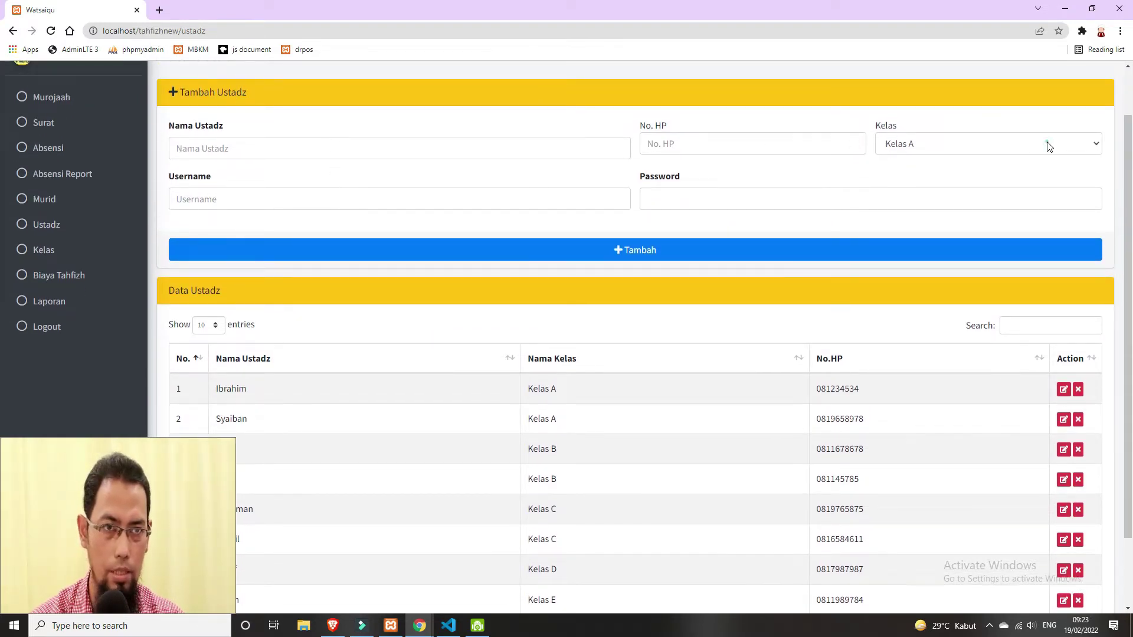
{"action": "left_click", "coordinate": [1048, 144]}
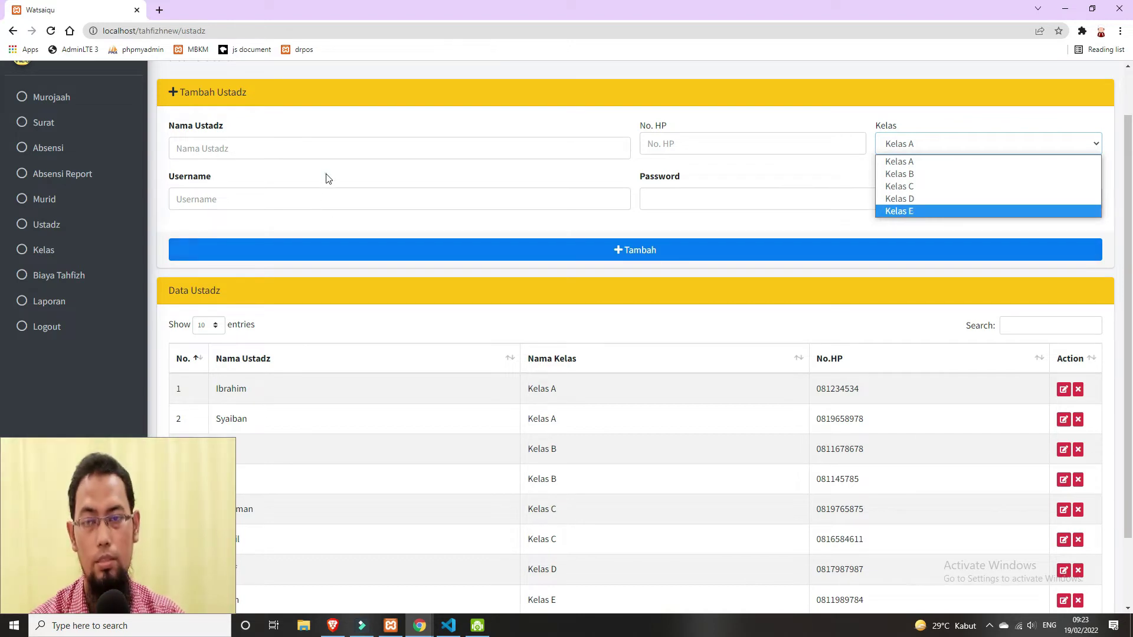
{"action": "left_click", "coordinate": [311, 200]}
{"action": "left_click", "coordinate": [673, 198]}
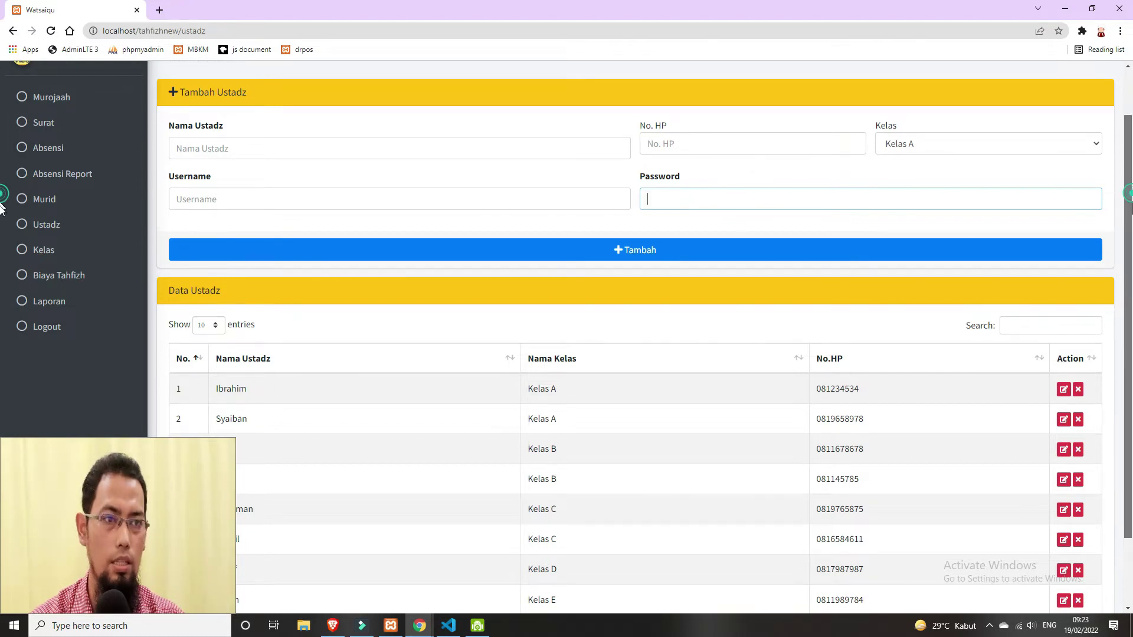
- Review the teacher table, then open Data Murid listing 8 students
{"action": "scroll", "coordinate": [3, 224], "scroll_direction": "down", "scroll_amount": 1}
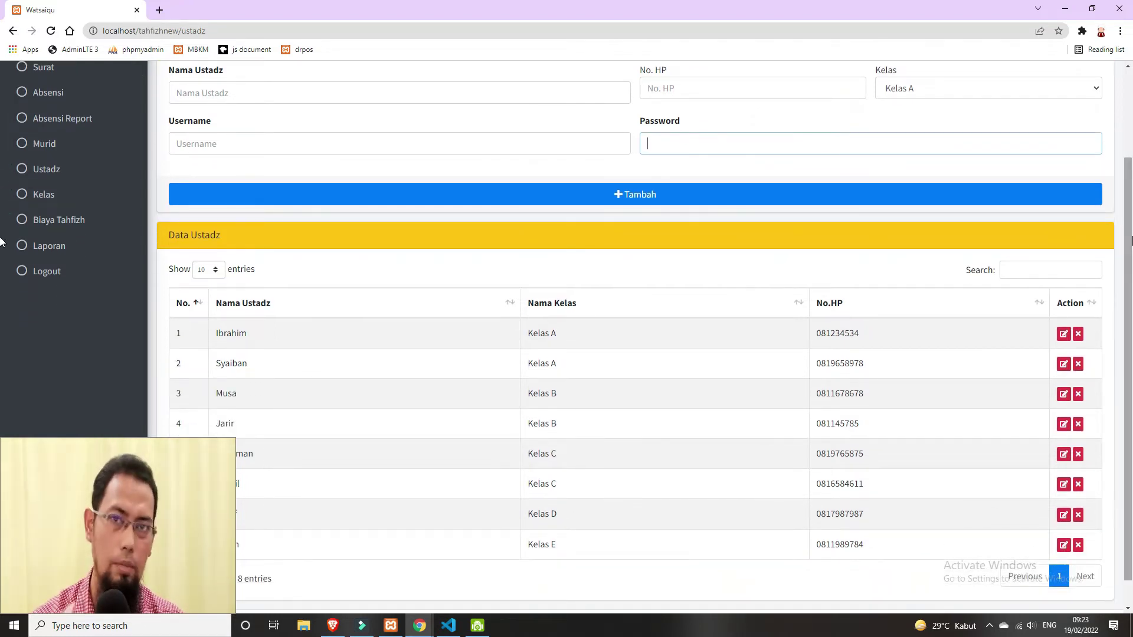
{"action": "scroll", "coordinate": [3, 242], "scroll_direction": "down", "scroll_amount": 1}
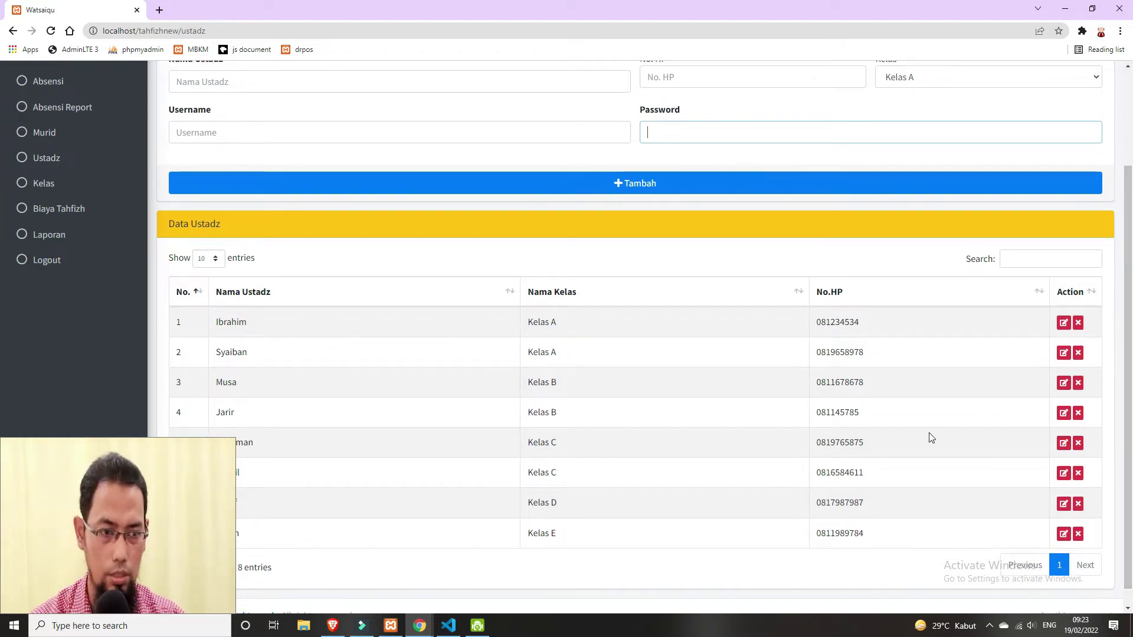
{"action": "scroll", "coordinate": [1, 299], "scroll_direction": "up", "scroll_amount": 1}
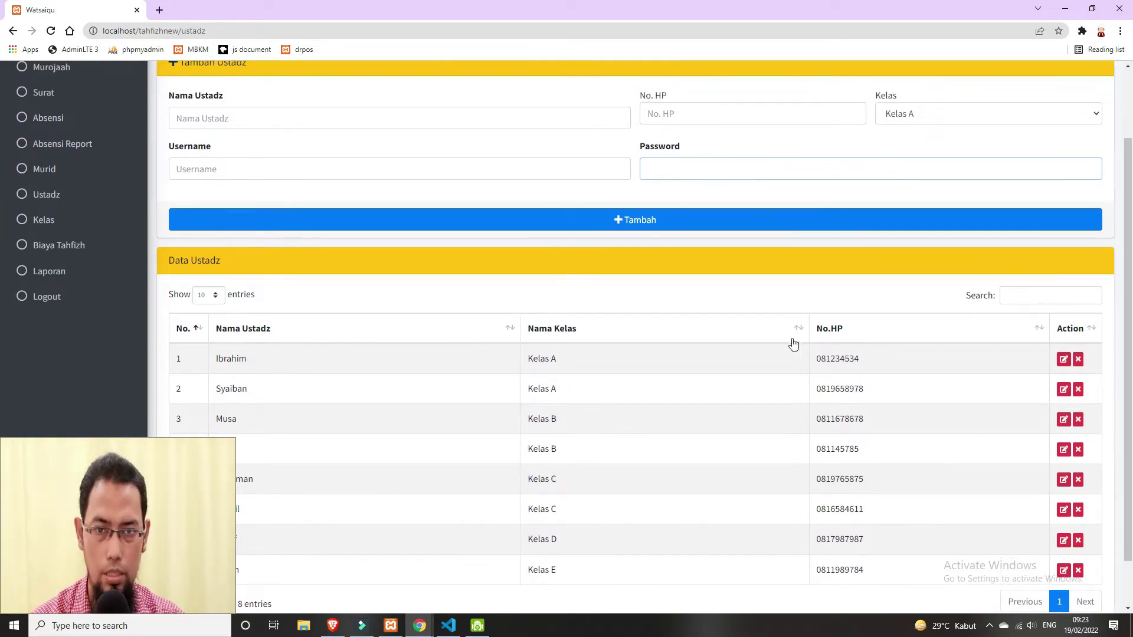
{"action": "scroll", "coordinate": [1, 272], "scroll_direction": "up", "scroll_amount": 1}
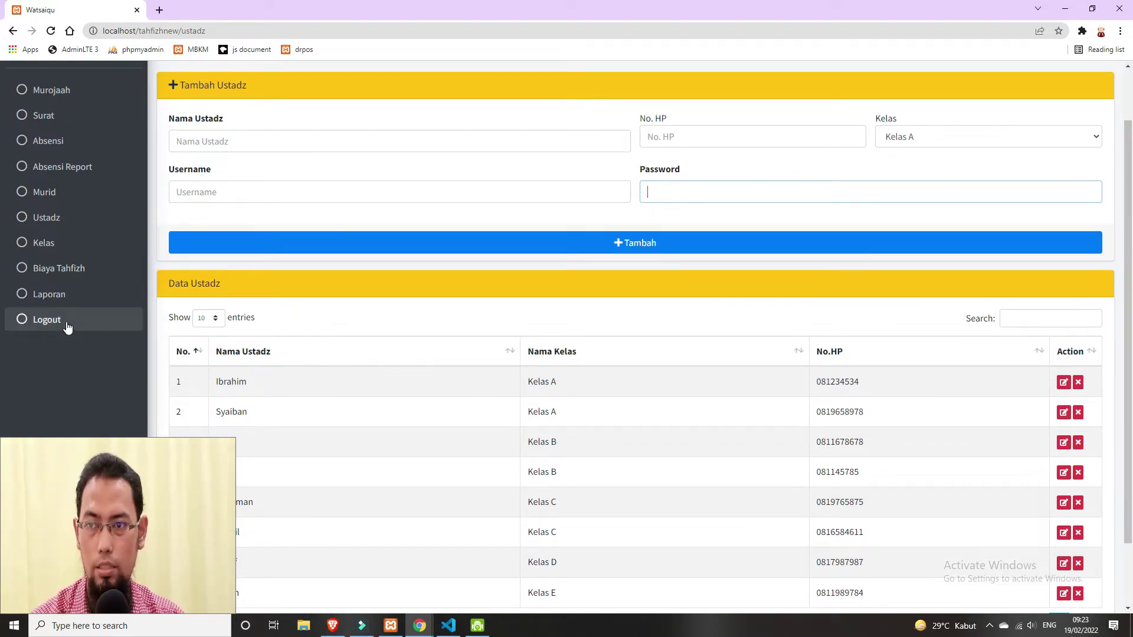
{"action": "left_click", "coordinate": [47, 199]}
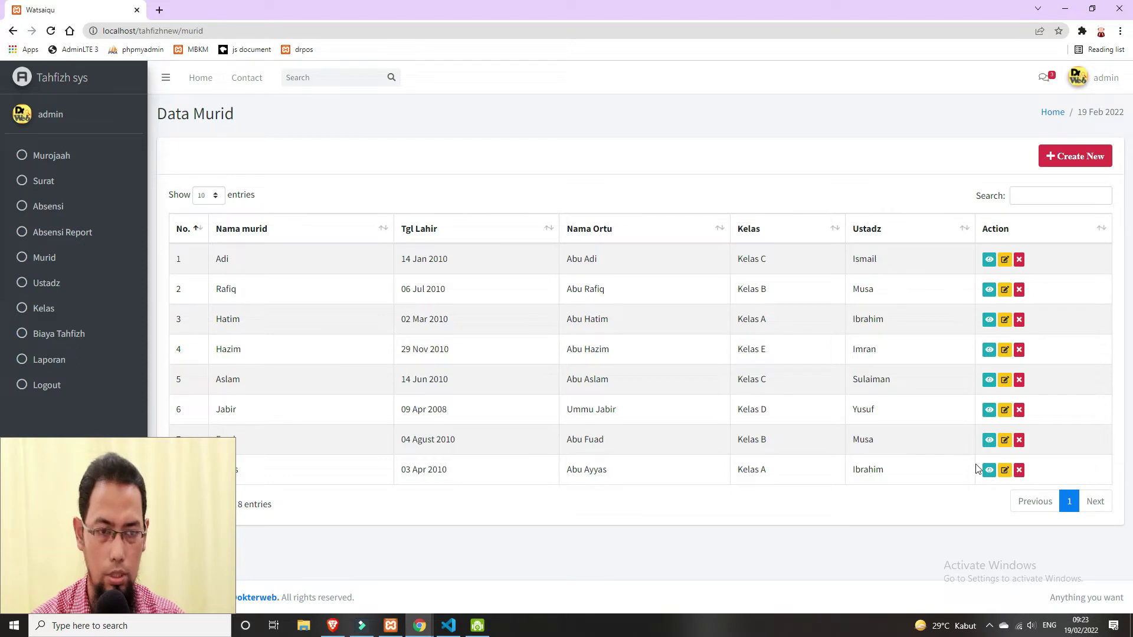
- Start a new student record with the student's name, birth date 01/02/2000 and parent's name
{"action": "left_click", "coordinate": [1066, 160]}
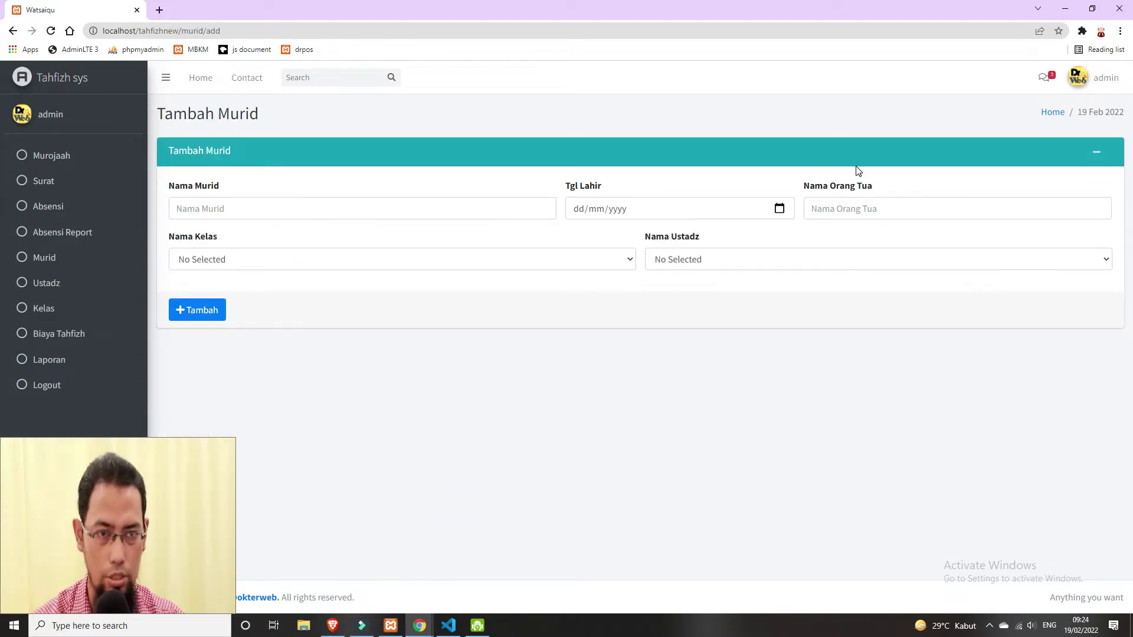
{"action": "left_click", "coordinate": [540, 255]}
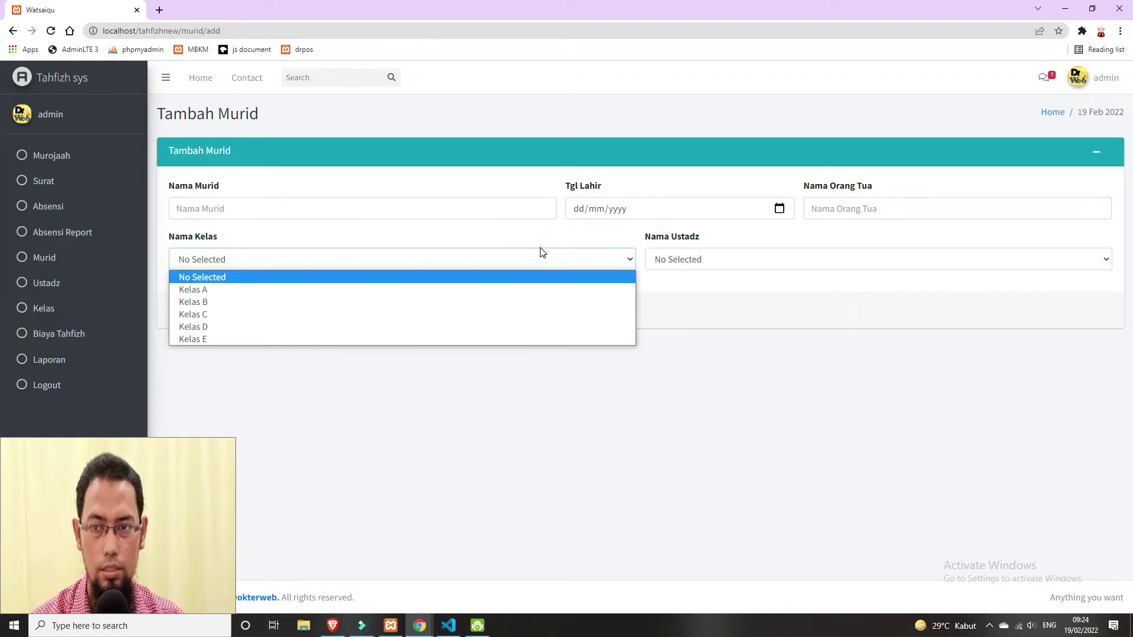
{"action": "left_click", "coordinate": [556, 405]}
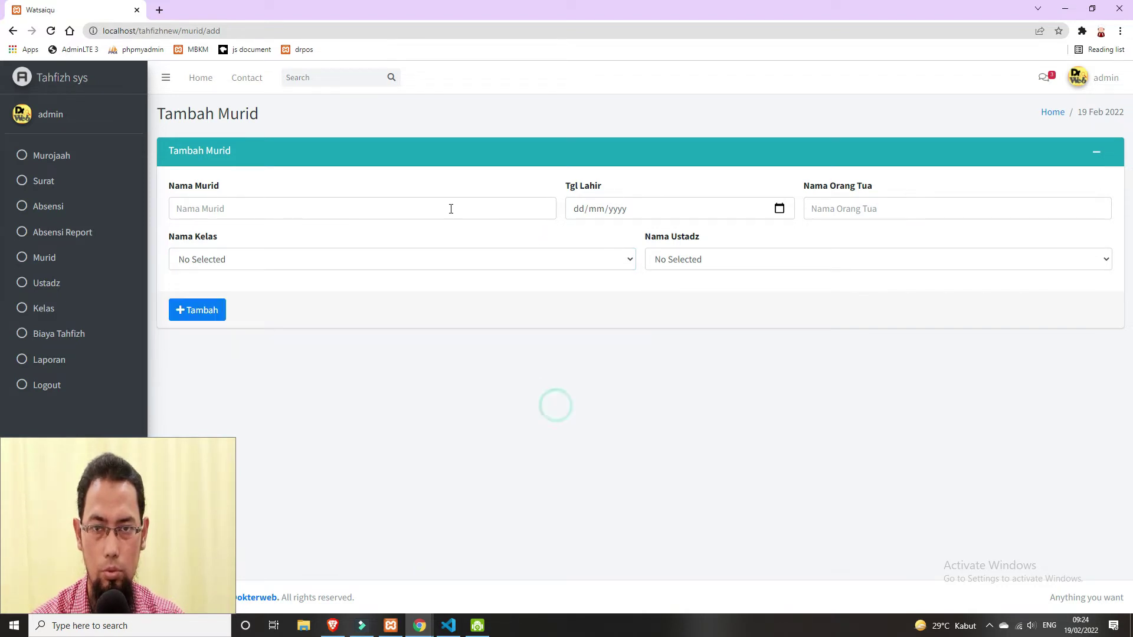
{"action": "left_click", "coordinate": [459, 211]}
{"action": "type", "text": "Nu"}
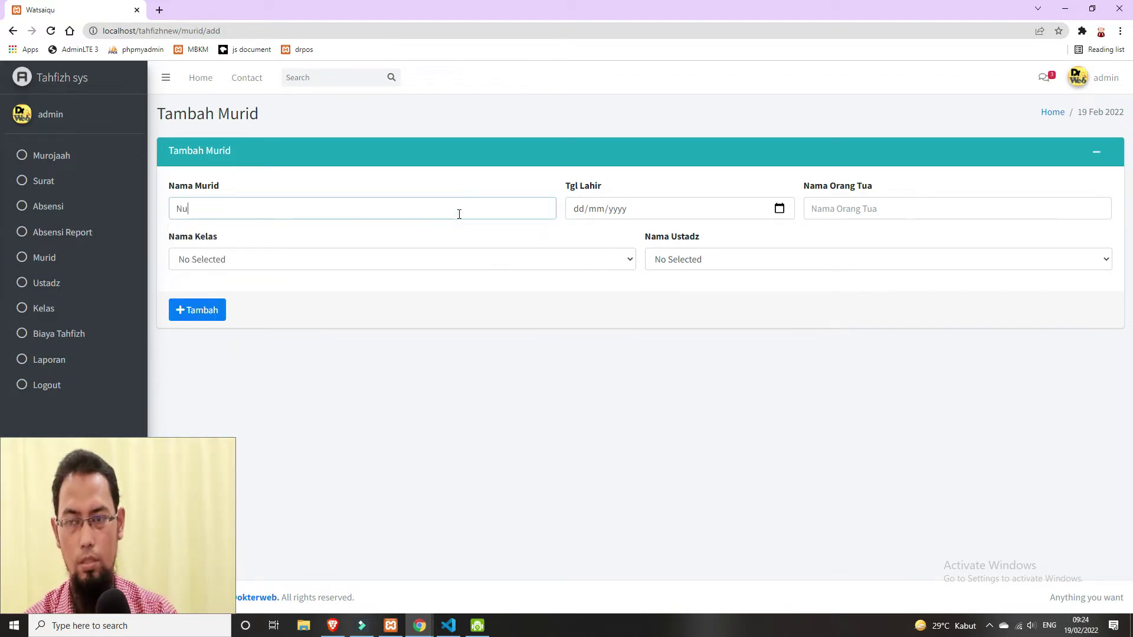
{"action": "type", "text": "groho"}
{"action": "key", "text": "Tab"}
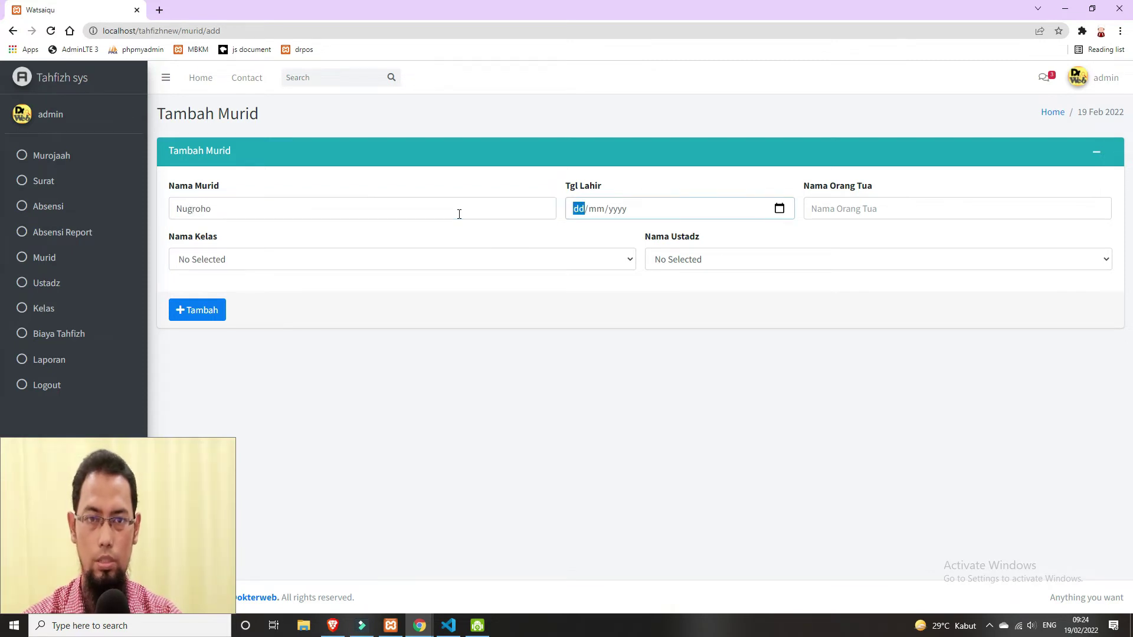
{"action": "type", "text": "01/02/2"}
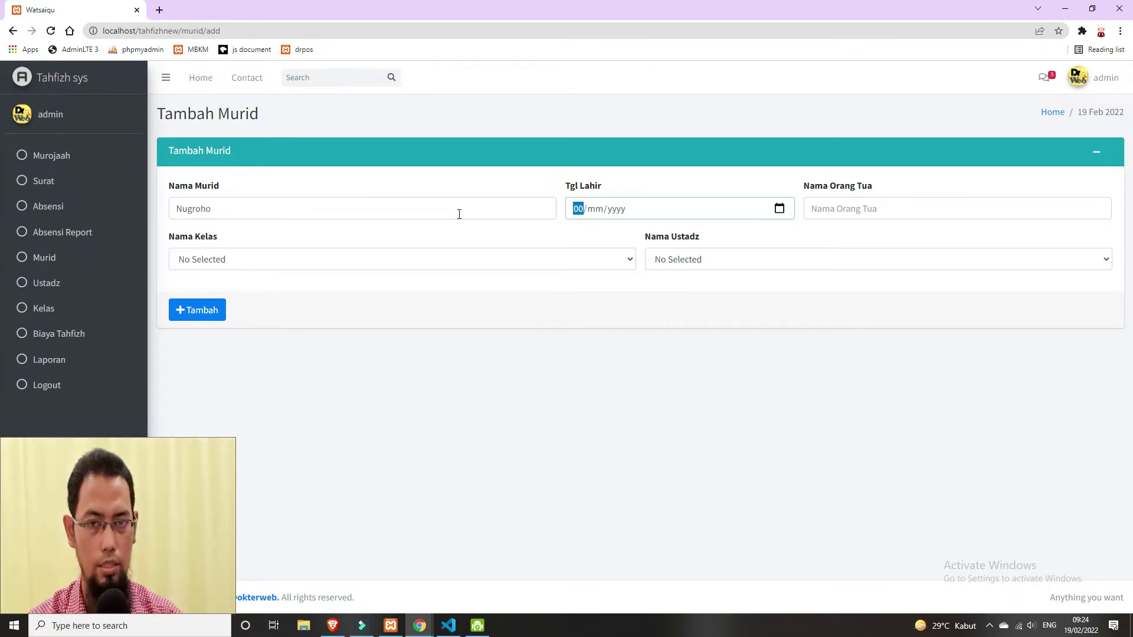
{"action": "type", "text": "00"}
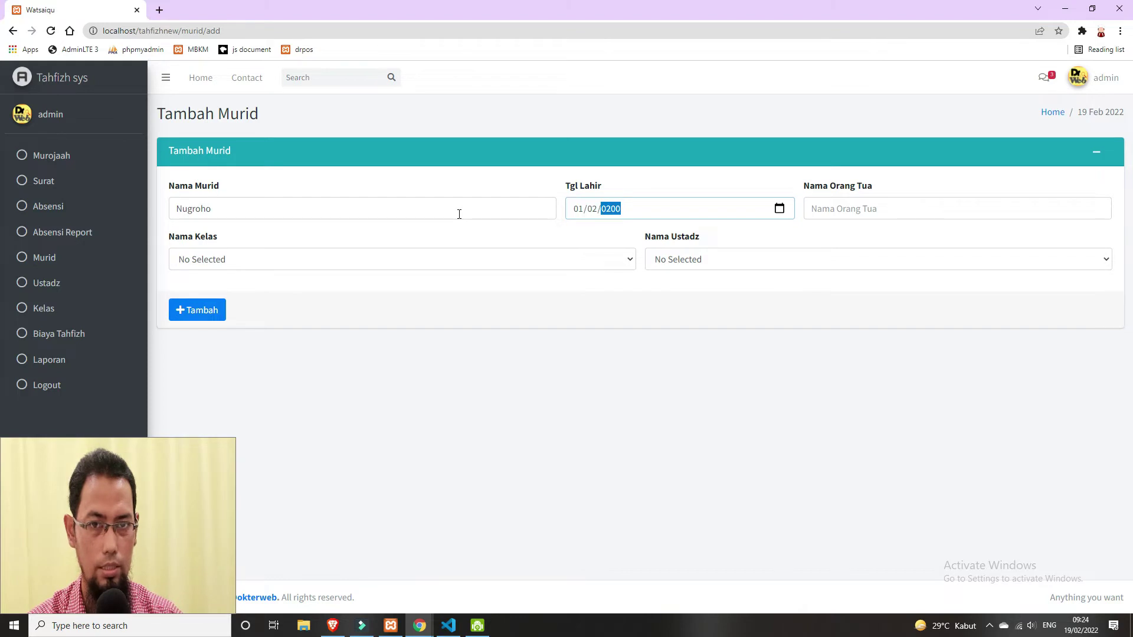
{"action": "type", "text": "0"}
{"action": "key", "text": "Tab"}
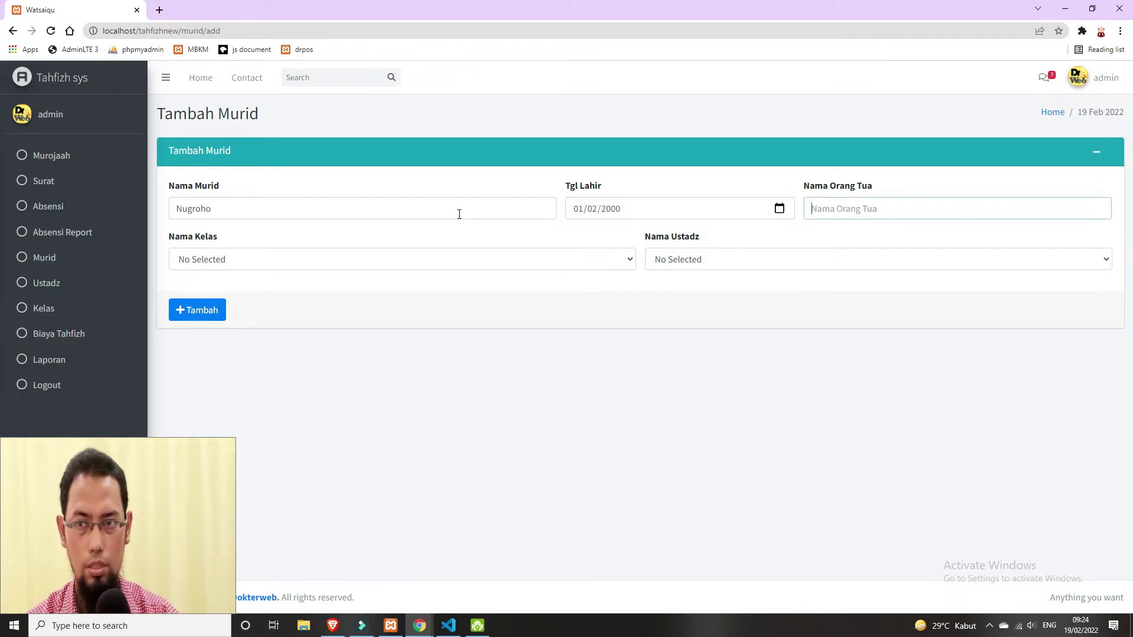
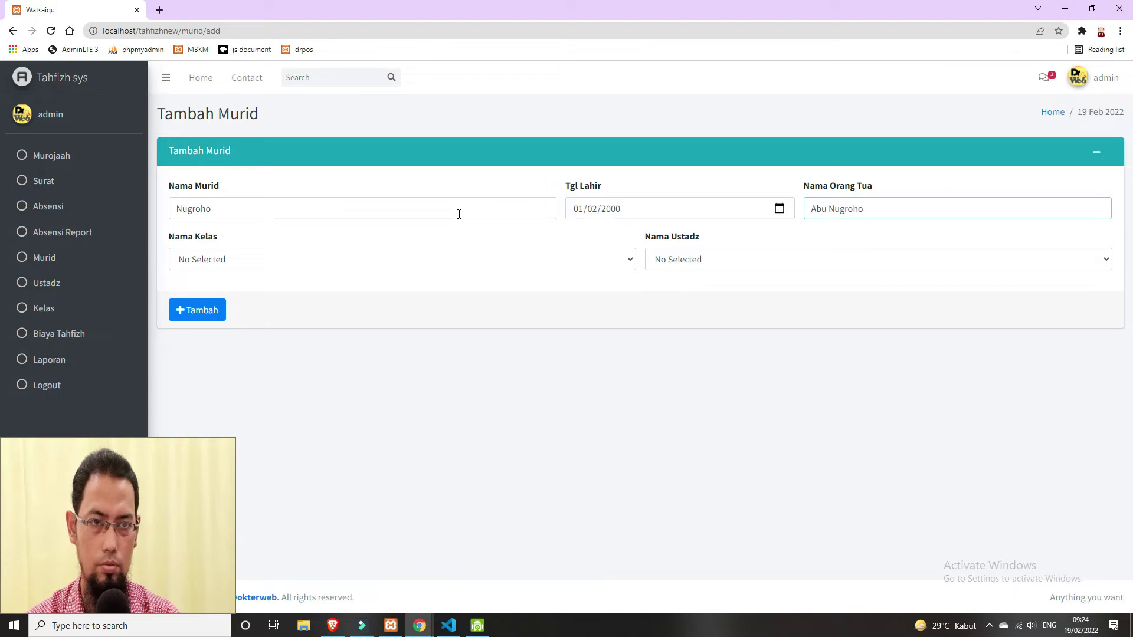
{"action": "key", "text": "Tab"}
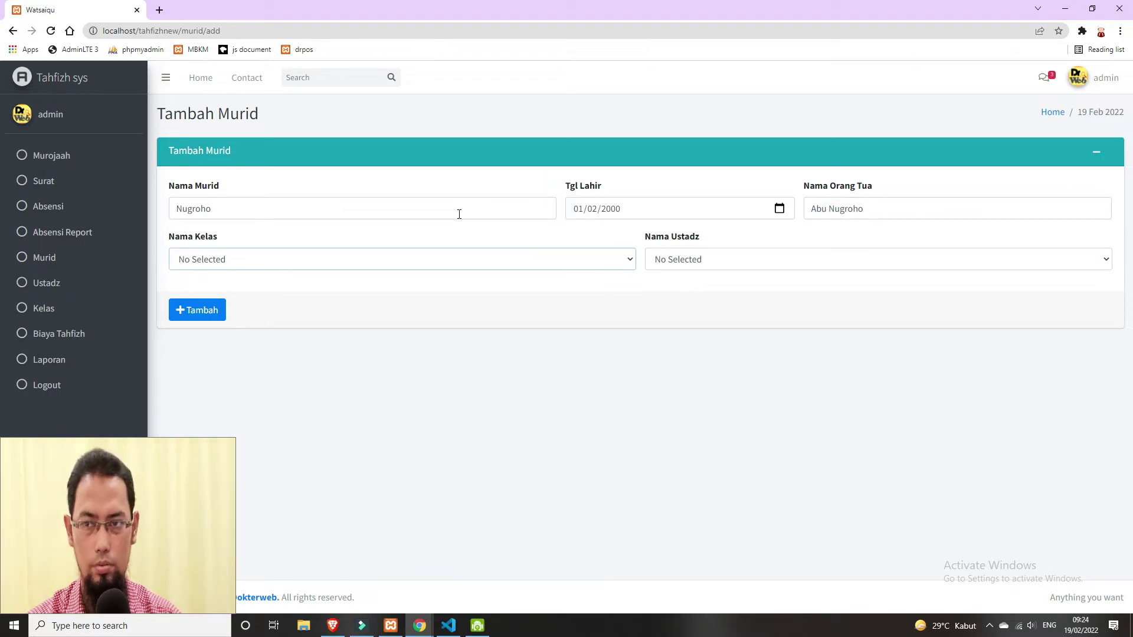
- Place the student in Kelas B with the first Kelas B teacher and save the record
{"action": "left_click", "coordinate": [485, 256]}
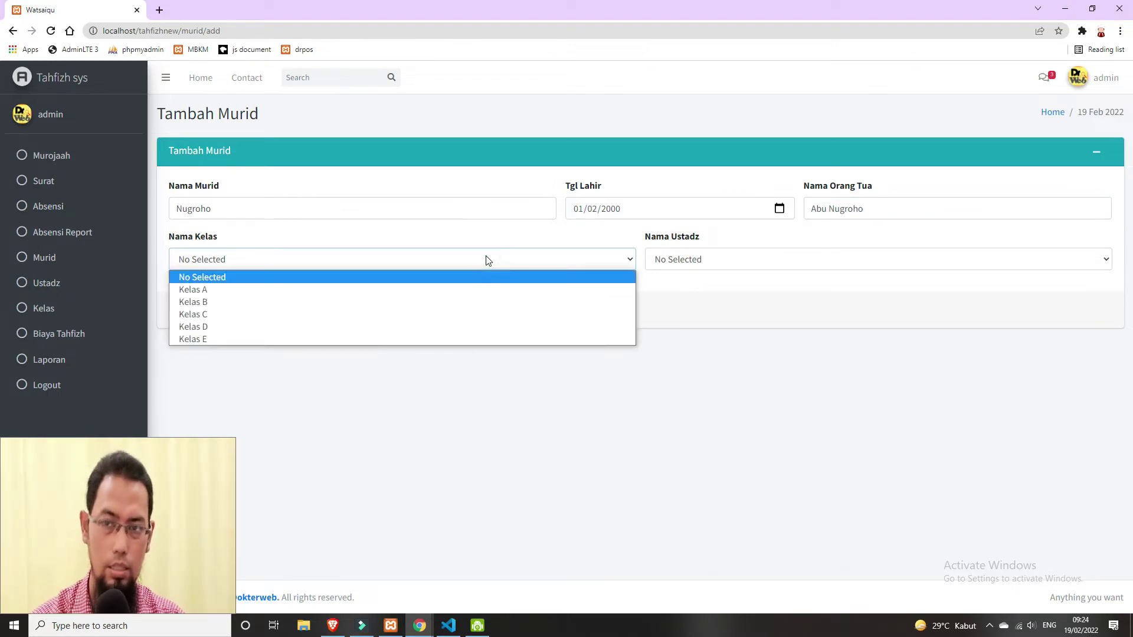
{"action": "left_click", "coordinate": [492, 292]}
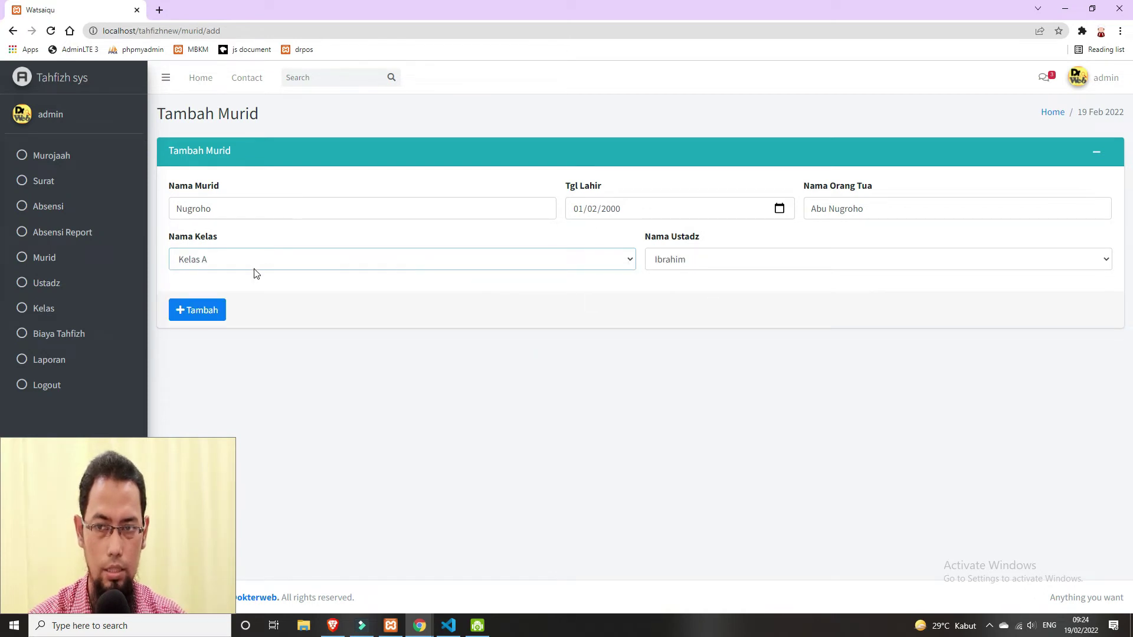
{"action": "left_click", "coordinate": [730, 263]}
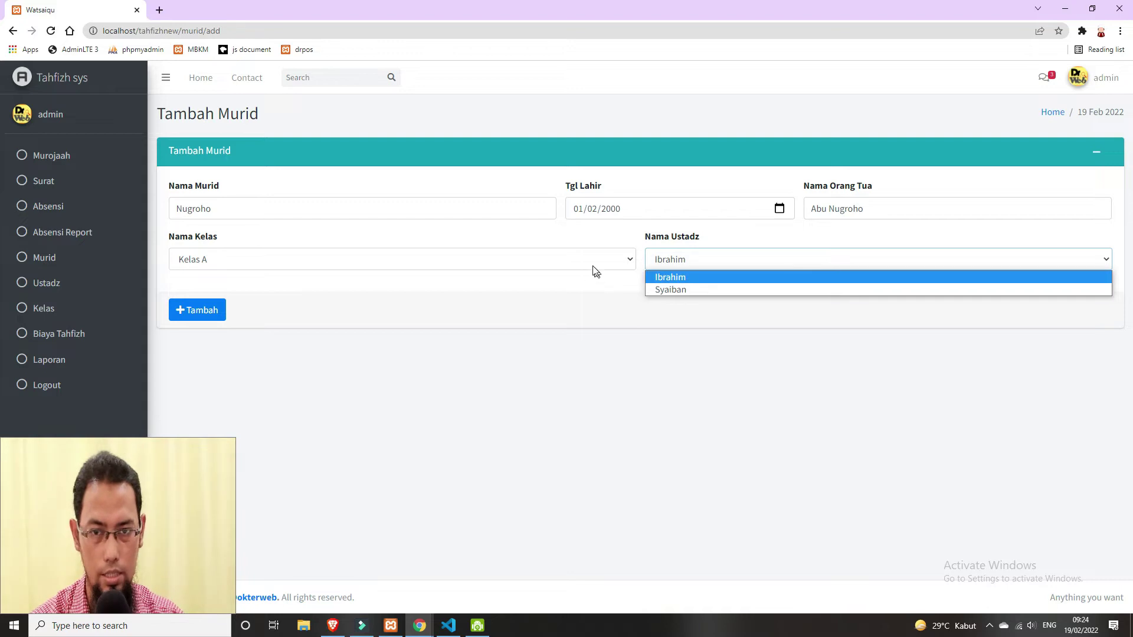
{"action": "left_click", "coordinate": [587, 264]}
{"action": "left_click", "coordinate": [485, 312]}
{"action": "left_click", "coordinate": [735, 266]}
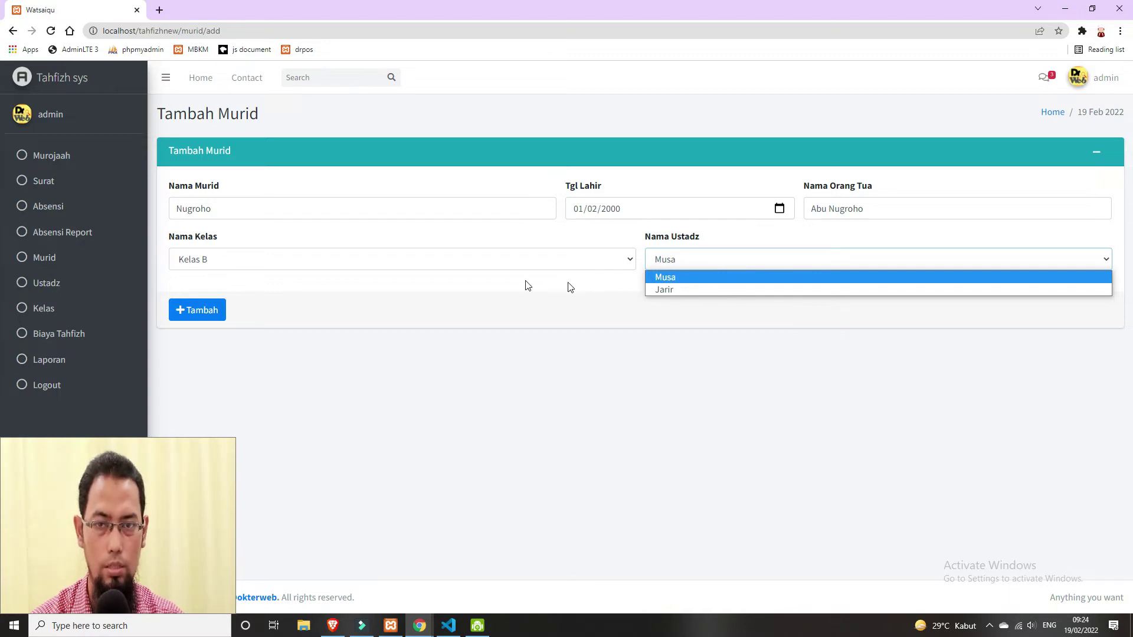
{"action": "left_click", "coordinate": [695, 280]}
{"action": "left_click", "coordinate": [196, 311]}
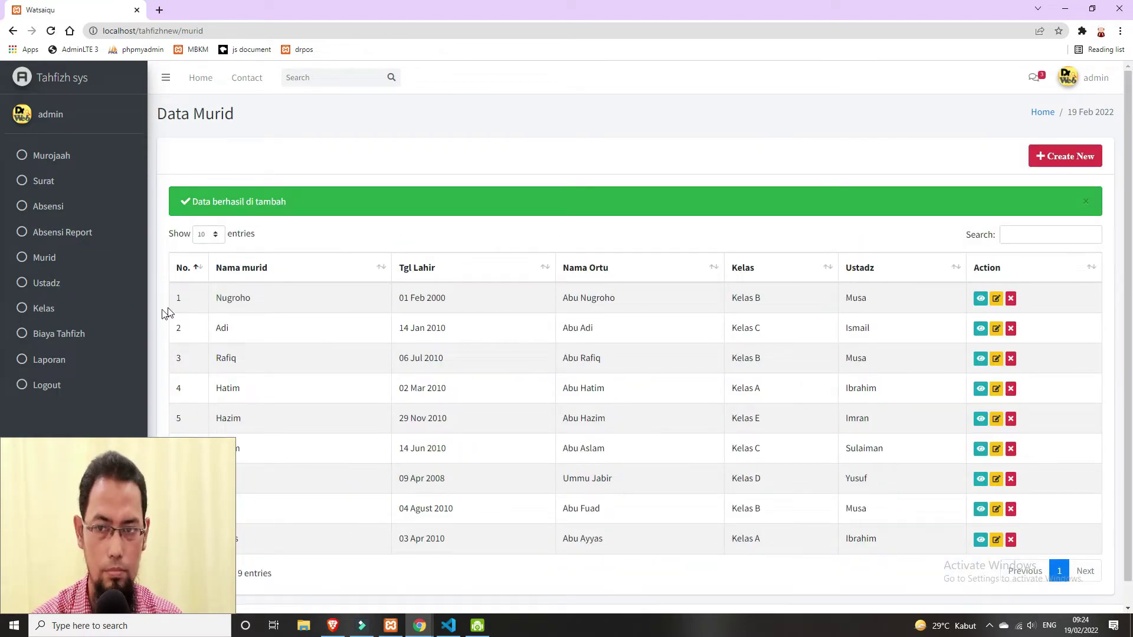
- Clear the selection in the student table and open the Murojaah student list
{"action": "left_click_drag", "start_coordinate": [170, 297], "coordinate": [939, 297]}
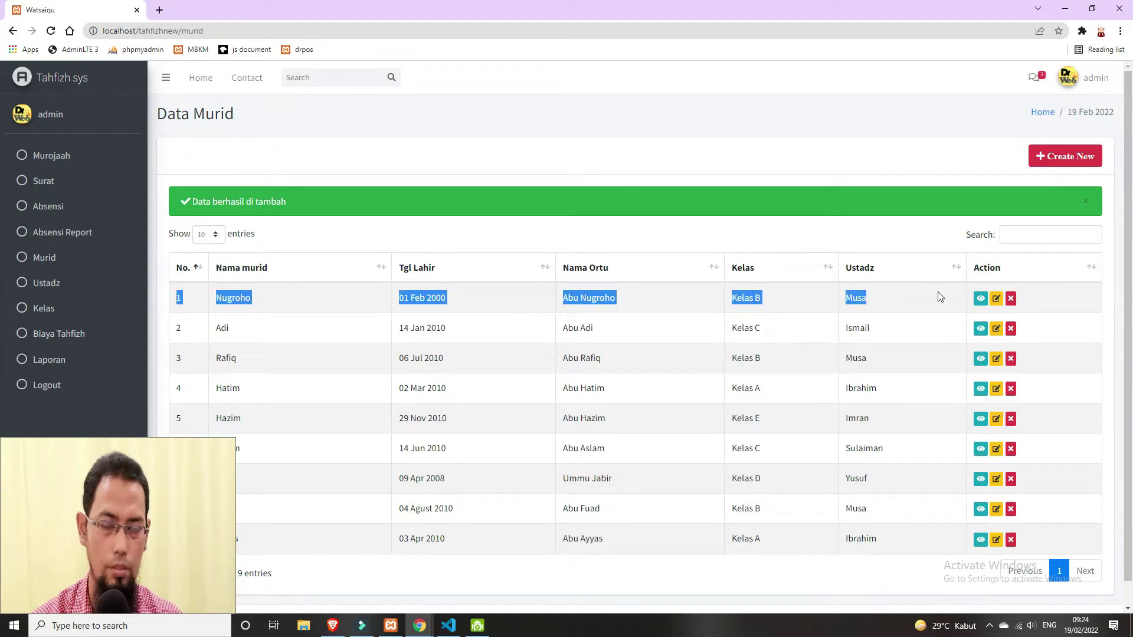
{"action": "left_click", "coordinate": [633, 130]}
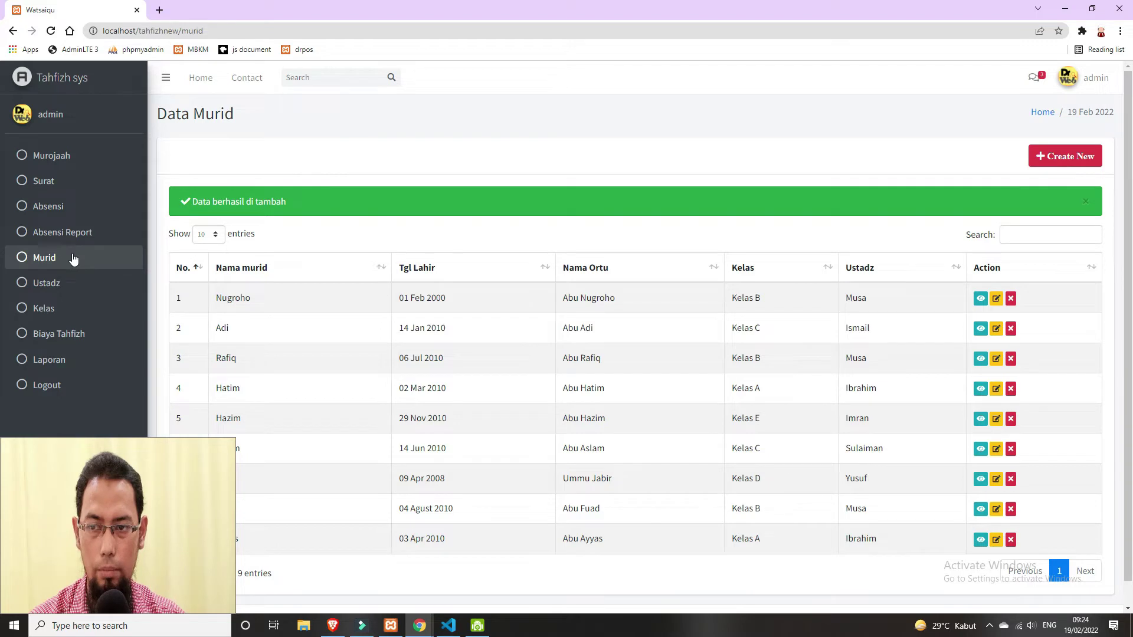
{"action": "left_click", "coordinate": [52, 155]}
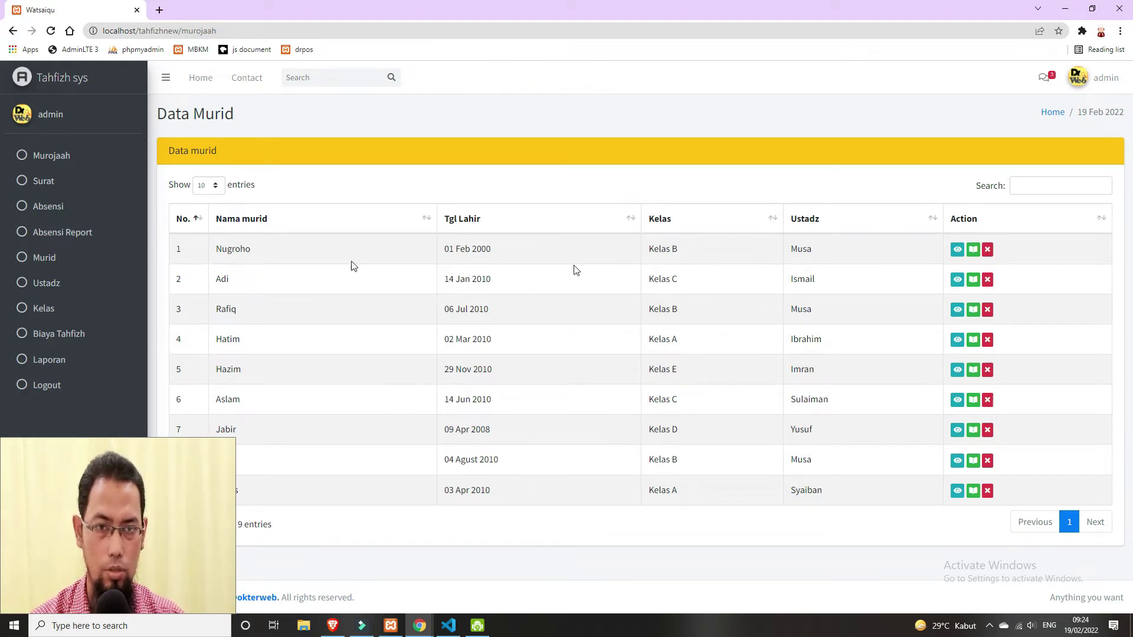
- View and close the first student's details, then open their history and the Tambah Hafalan form
{"action": "left_click", "coordinate": [958, 250]}
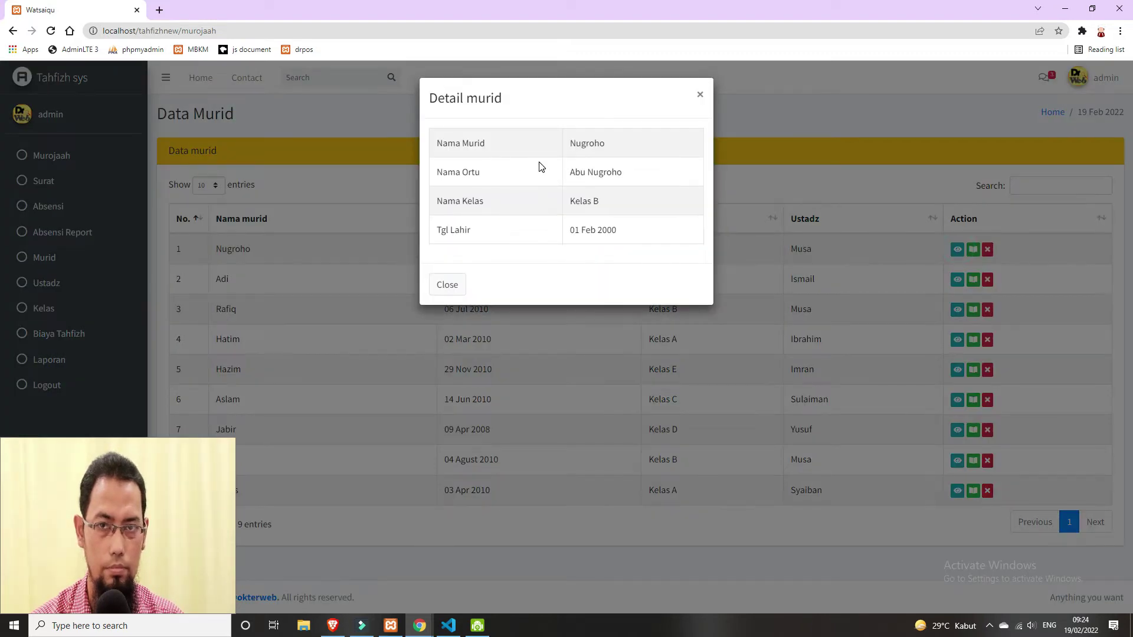
{"action": "left_click", "coordinate": [700, 94]}
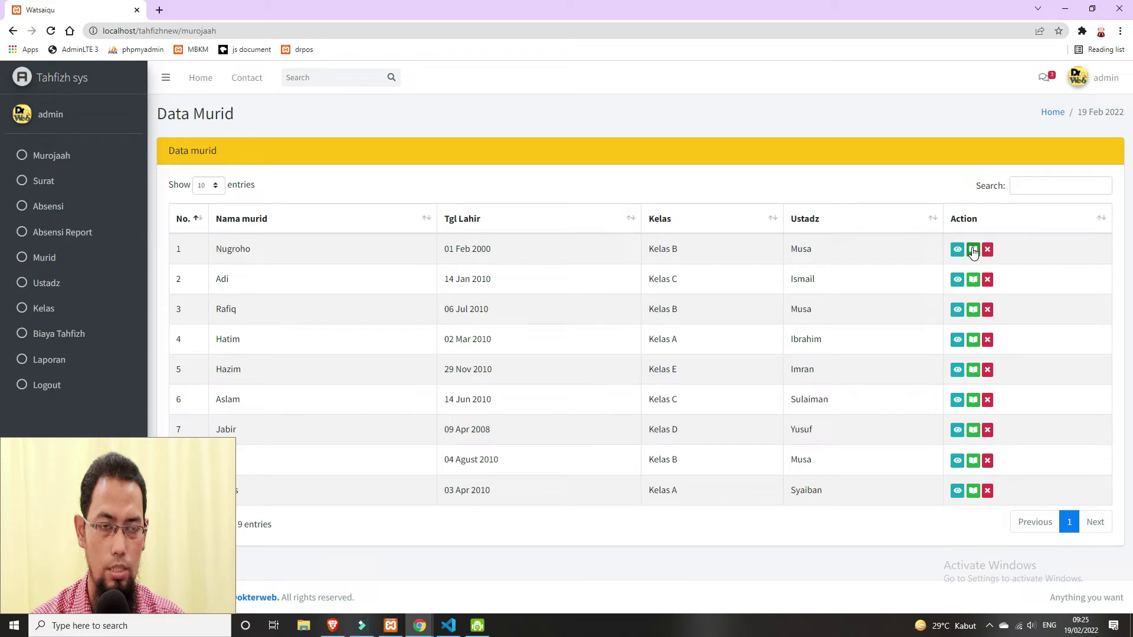
{"action": "left_click", "coordinate": [973, 250]}
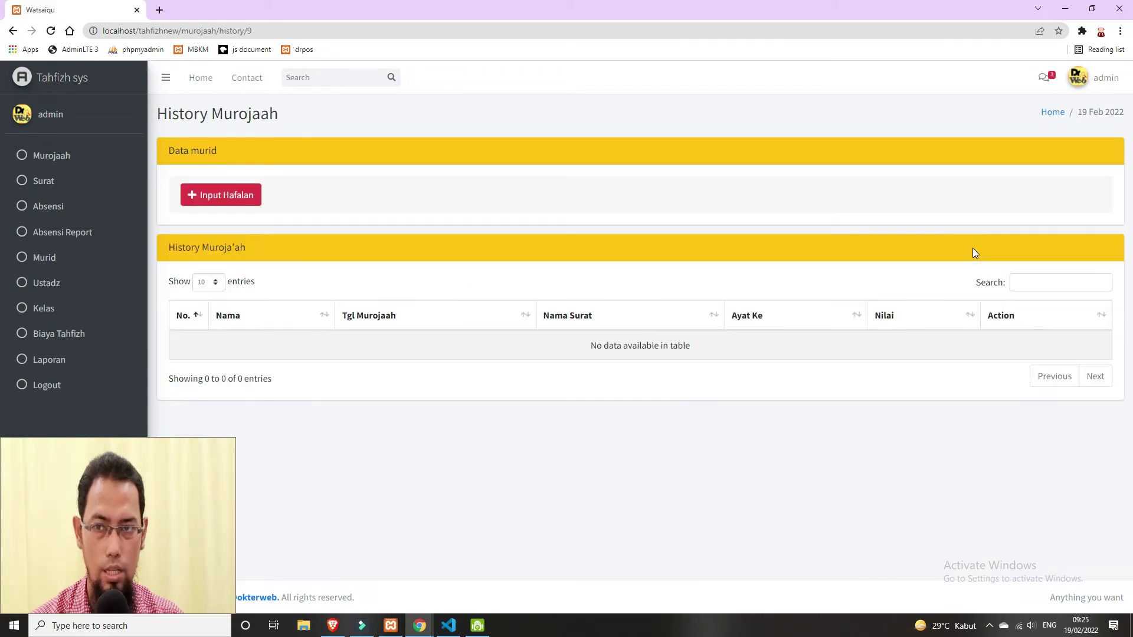
{"action": "left_click", "coordinate": [237, 198]}
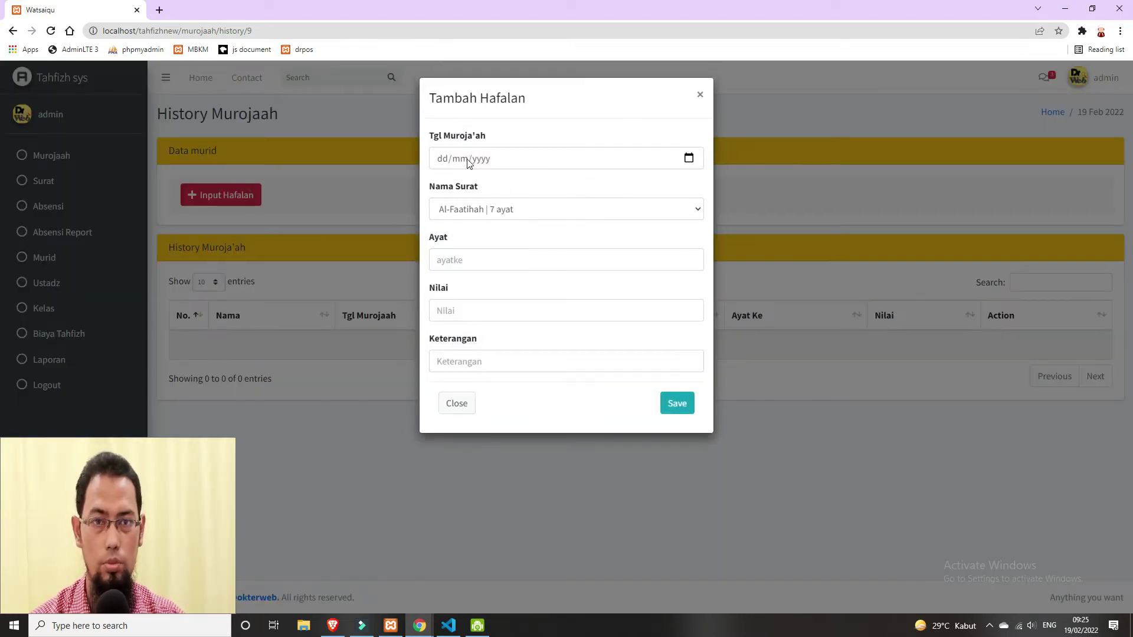
- Save a murojaah dated 19/02/2022: Al-Qaari'ah, ayat 5, score 85, remark Bagus
{"action": "left_click", "coordinate": [689, 157]}
{"action": "left_click", "coordinate": [527, 255]}
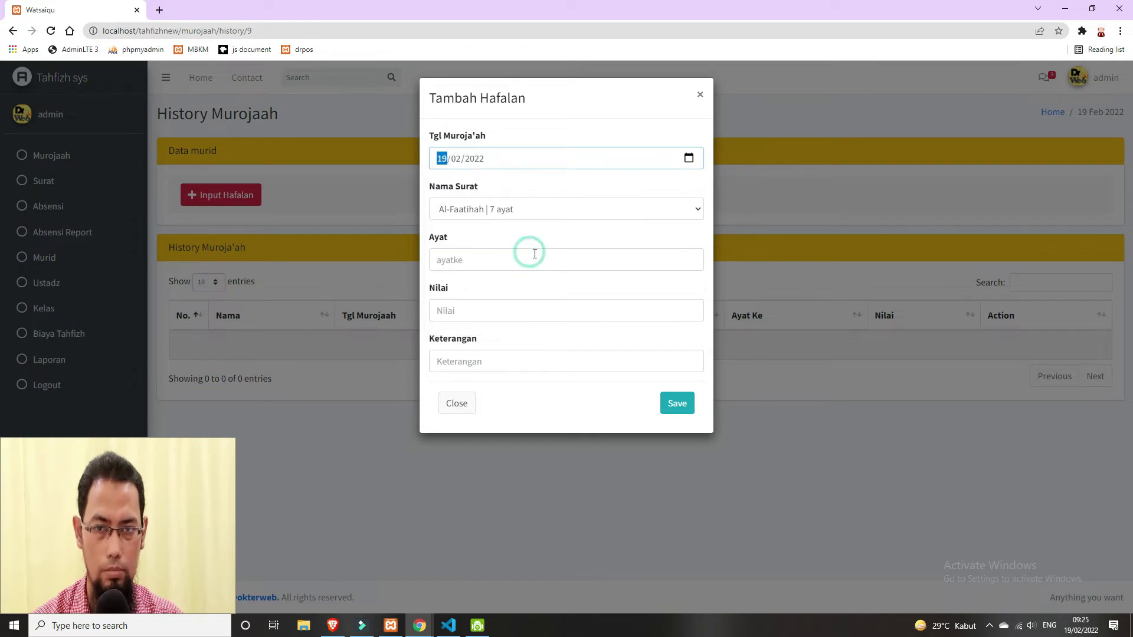
{"action": "left_click", "coordinate": [633, 210]}
{"action": "scroll", "coordinate": [634, 349], "scroll_direction": "down", "scroll_amount": 18}
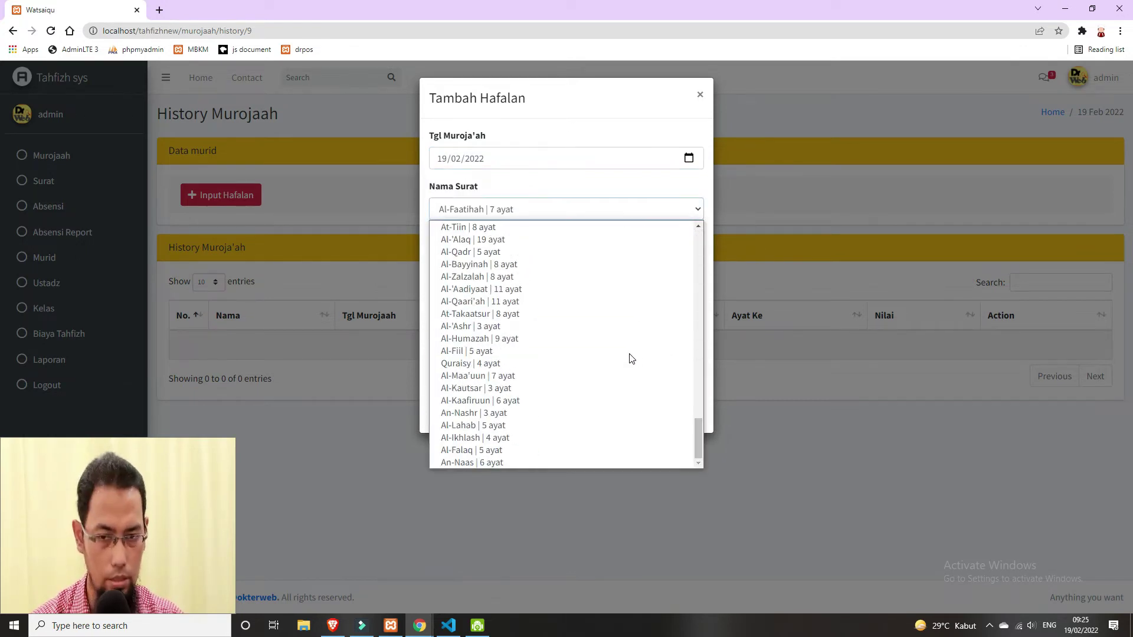
{"action": "left_click", "coordinate": [577, 302]}
{"action": "left_click", "coordinate": [485, 256]}
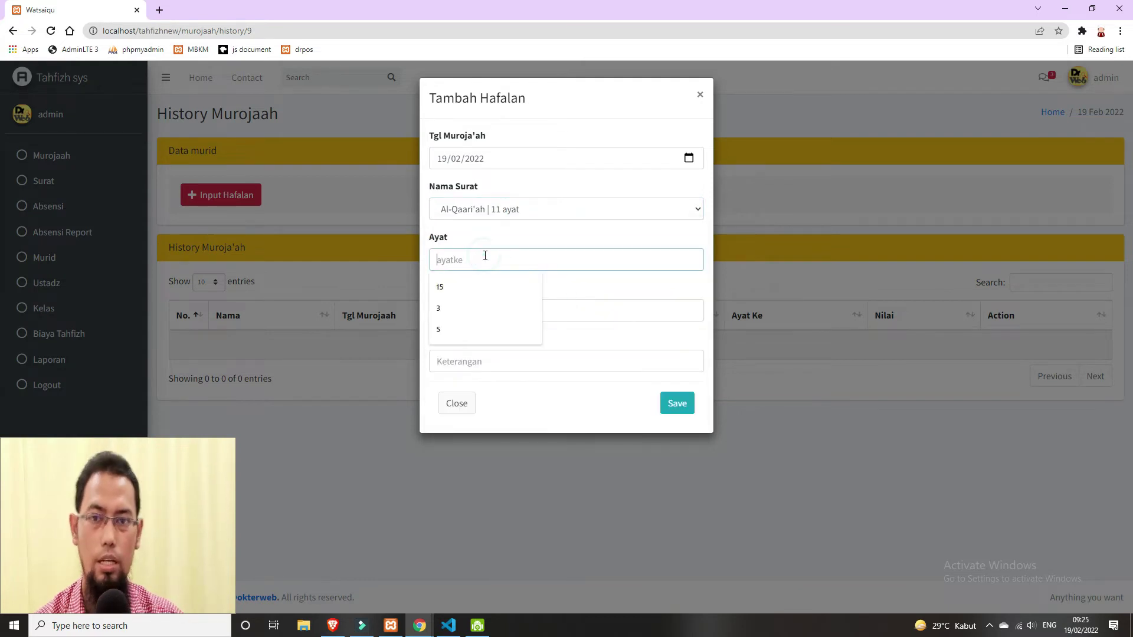
{"action": "type", "text": "5"}
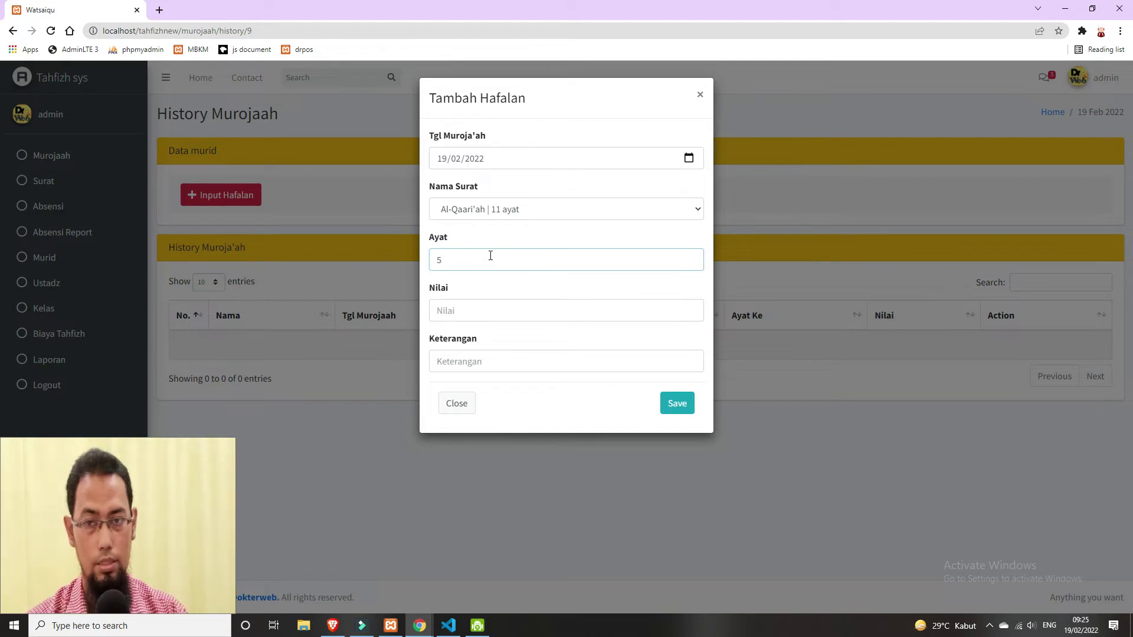
{"action": "left_click", "coordinate": [520, 312]}
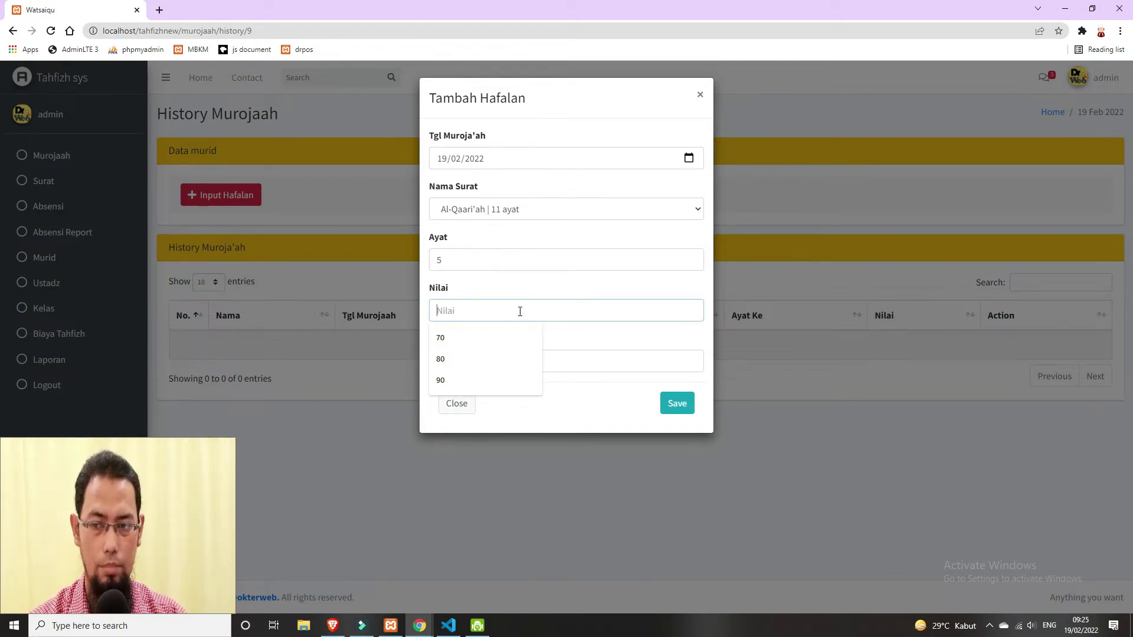
{"action": "type", "text": "85"}
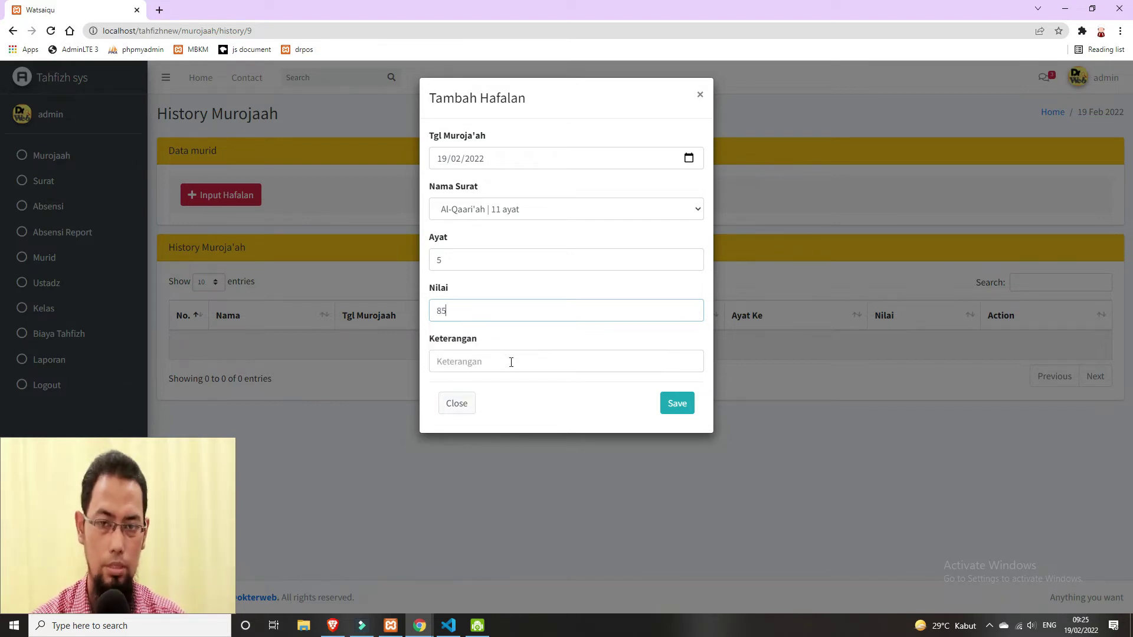
{"action": "left_click", "coordinate": [512, 362]}
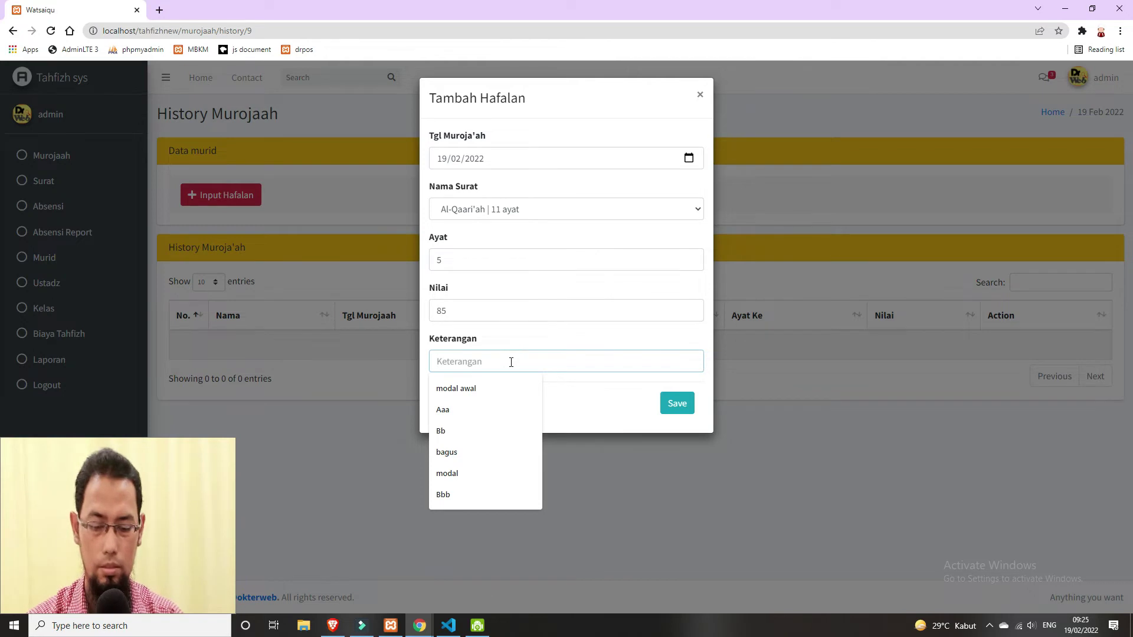
{"action": "type", "text": "Bagus"}
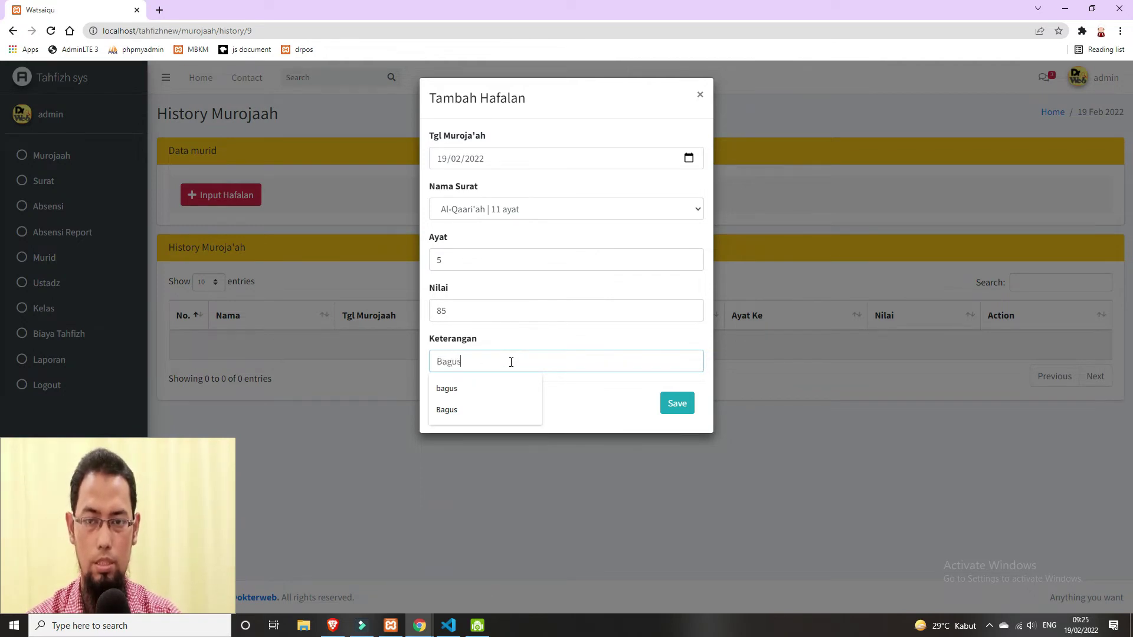
{"action": "left_click", "coordinate": [677, 403]}
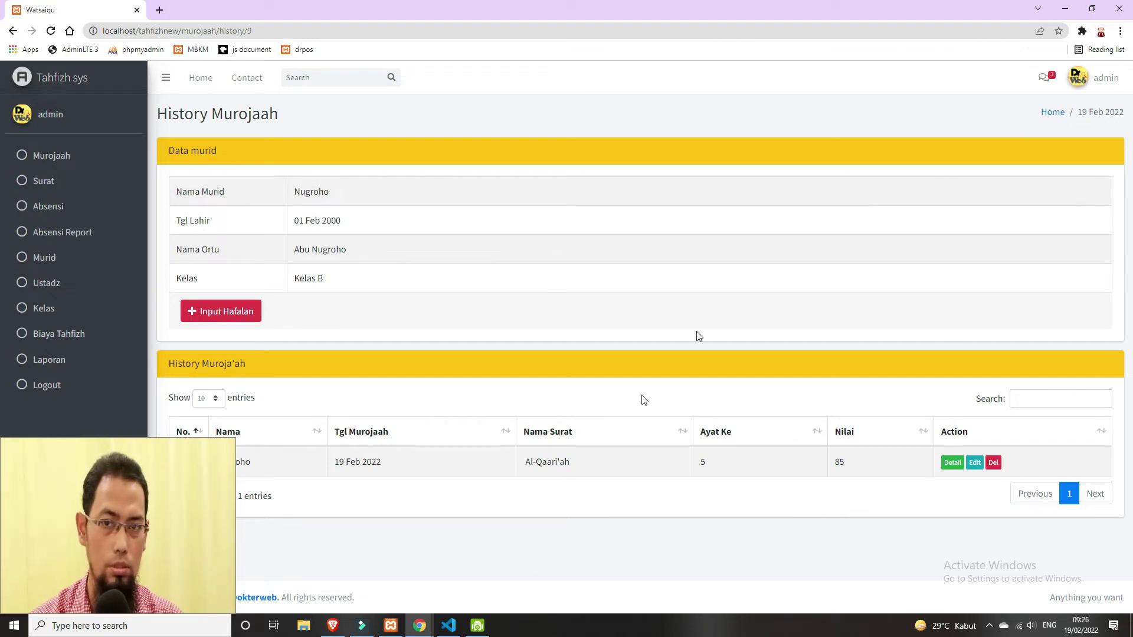
- Switch to the incognito window and open the account menu to sign out
{"action": "mouse_move", "coordinate": [422, 631]}
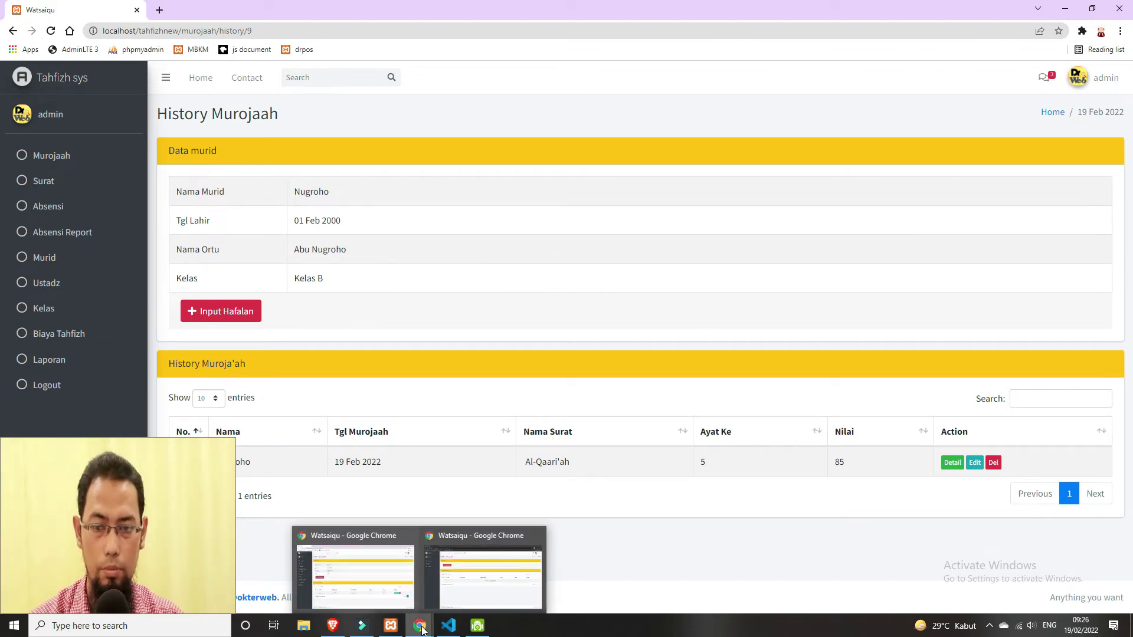
{"action": "left_click", "coordinate": [483, 572]}
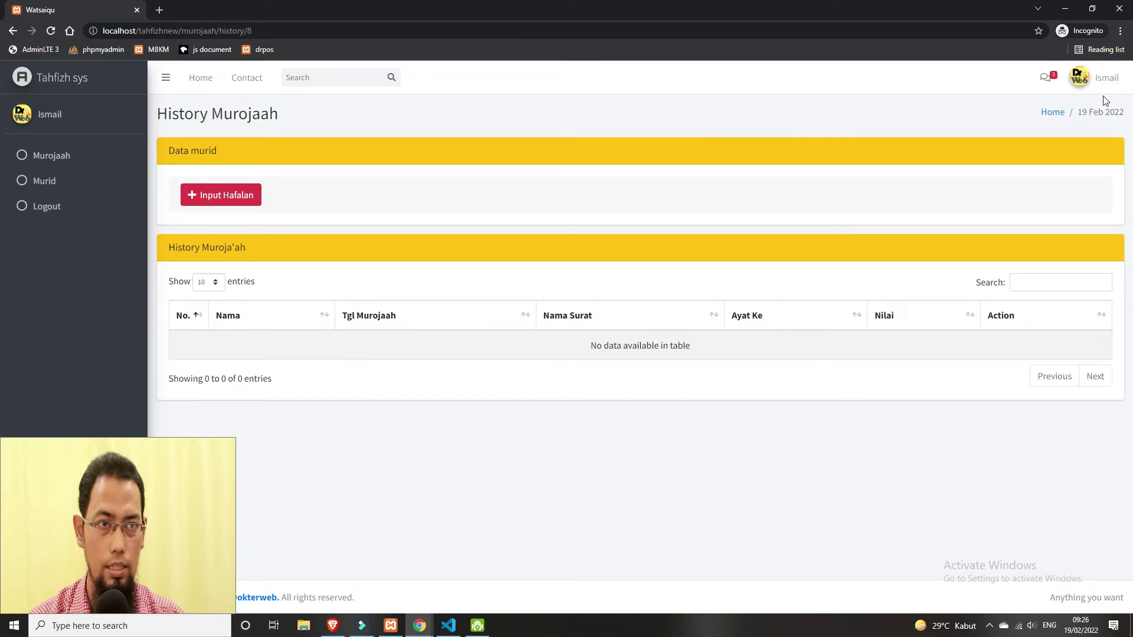
{"action": "left_click", "coordinate": [1099, 77]}
- Sign out and sign back in with the Kelas B teacher's username and password
{"action": "left_click", "coordinate": [1096, 212]}
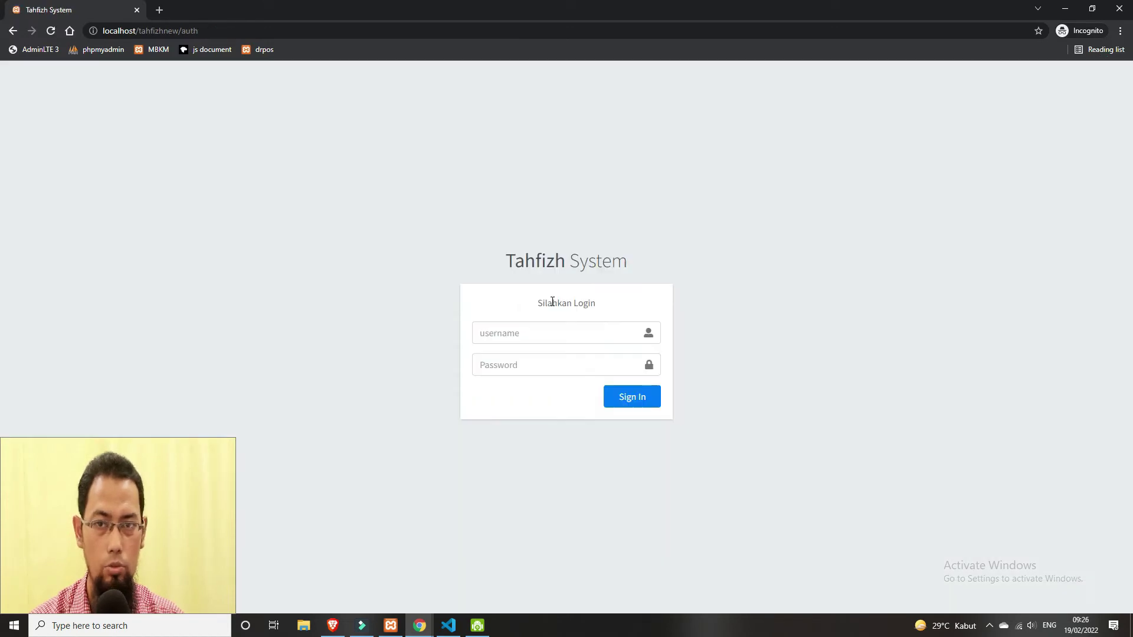
{"action": "left_click", "coordinate": [567, 338]}
{"action": "type", "text": "musa"}
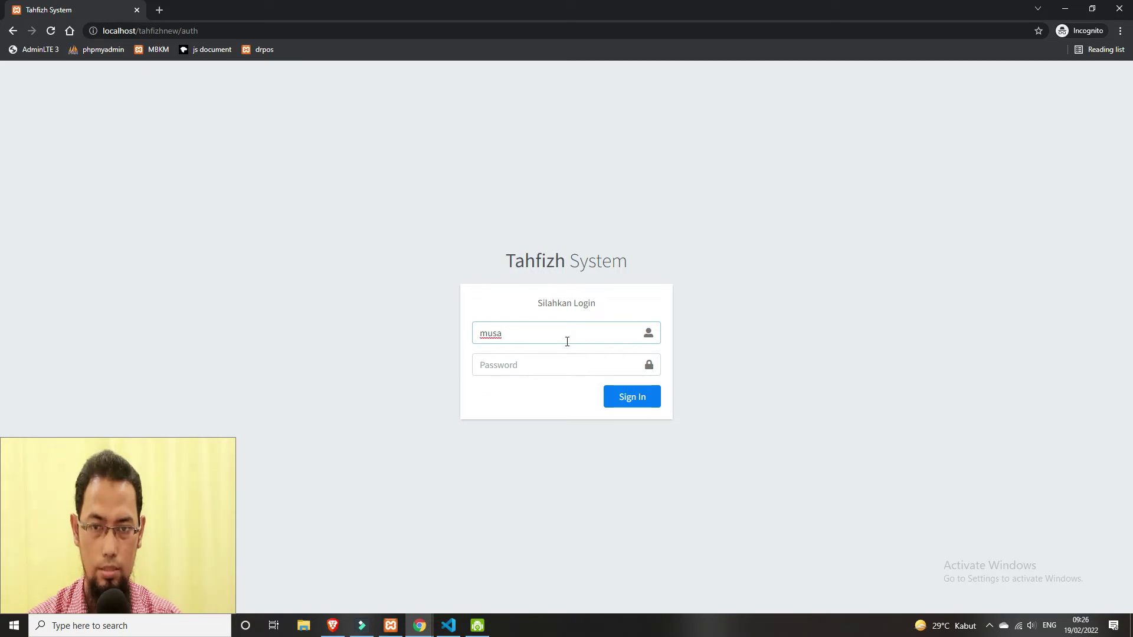
{"action": "key", "text": "Tab"}
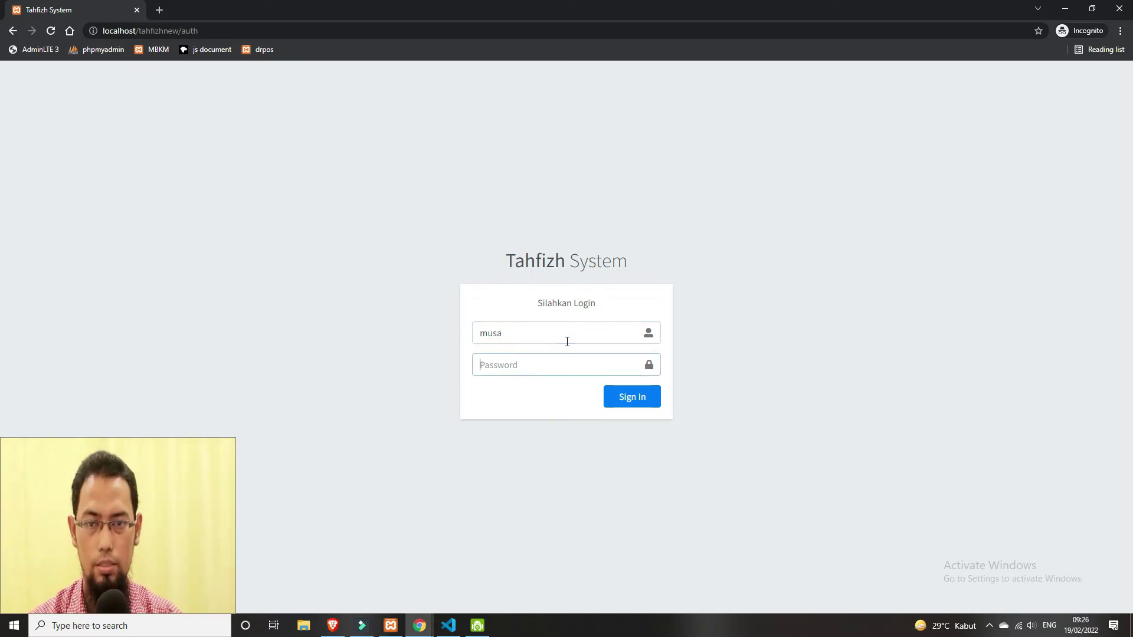
{"action": "type", "text": "musa"}
{"action": "key", "text": "Return"}
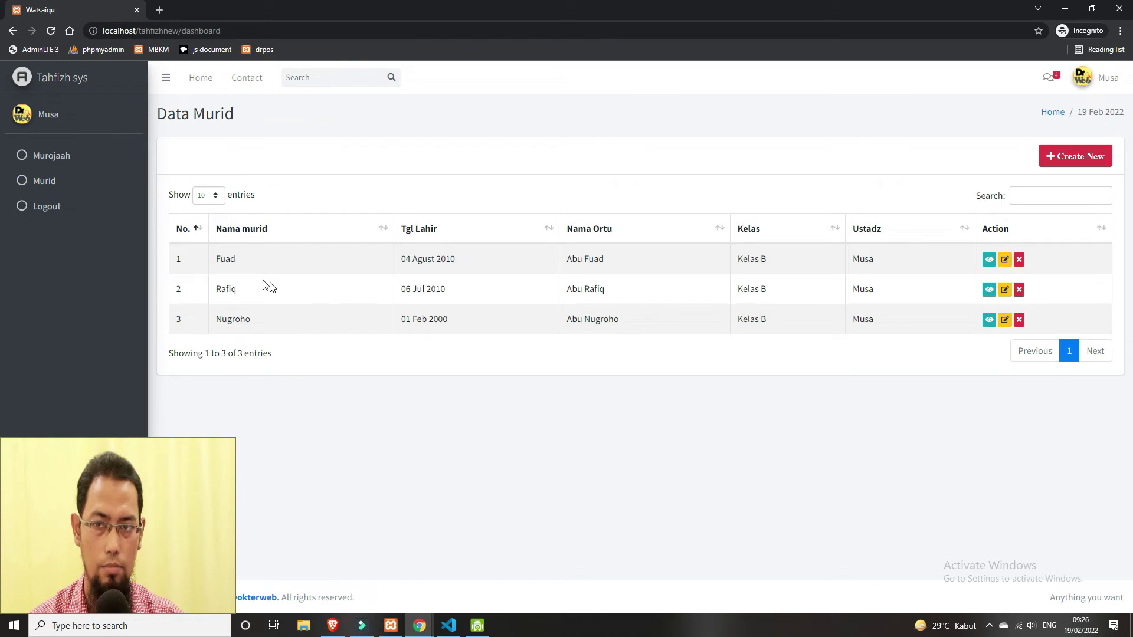
- Highlight the teacher's three students, including the third student's row, in the Data Murid table
{"action": "left_click_drag", "start_coordinate": [192, 260], "coordinate": [878, 319]}
{"action": "left_click", "coordinate": [858, 385]}
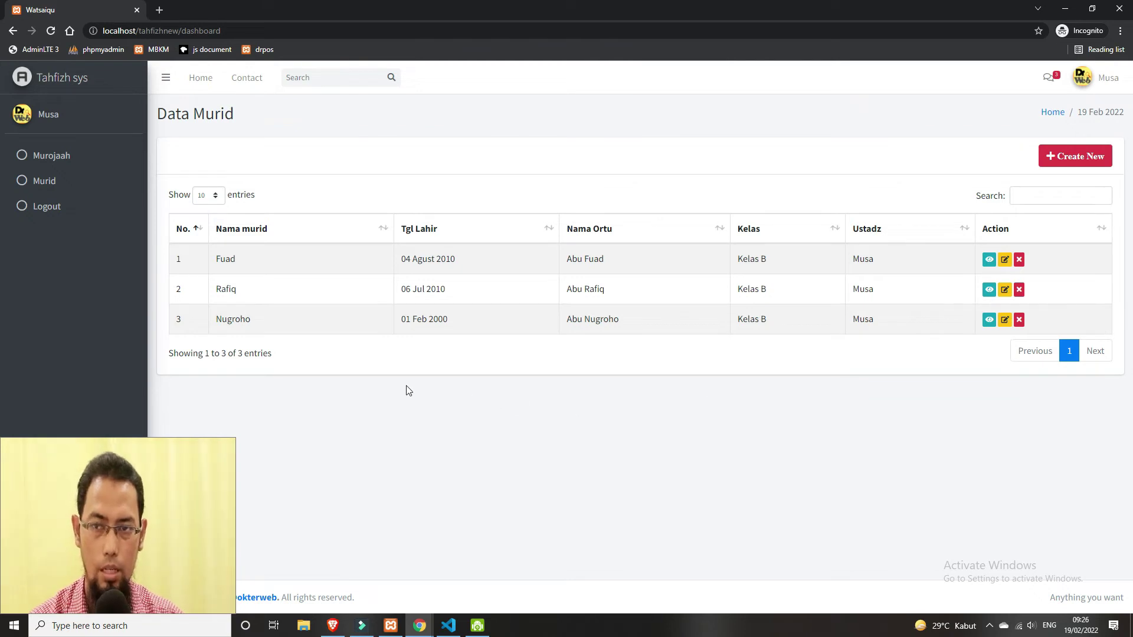
{"action": "left_click_drag", "start_coordinate": [204, 327], "coordinate": [926, 321]}
{"action": "left_click", "coordinate": [921, 371]}
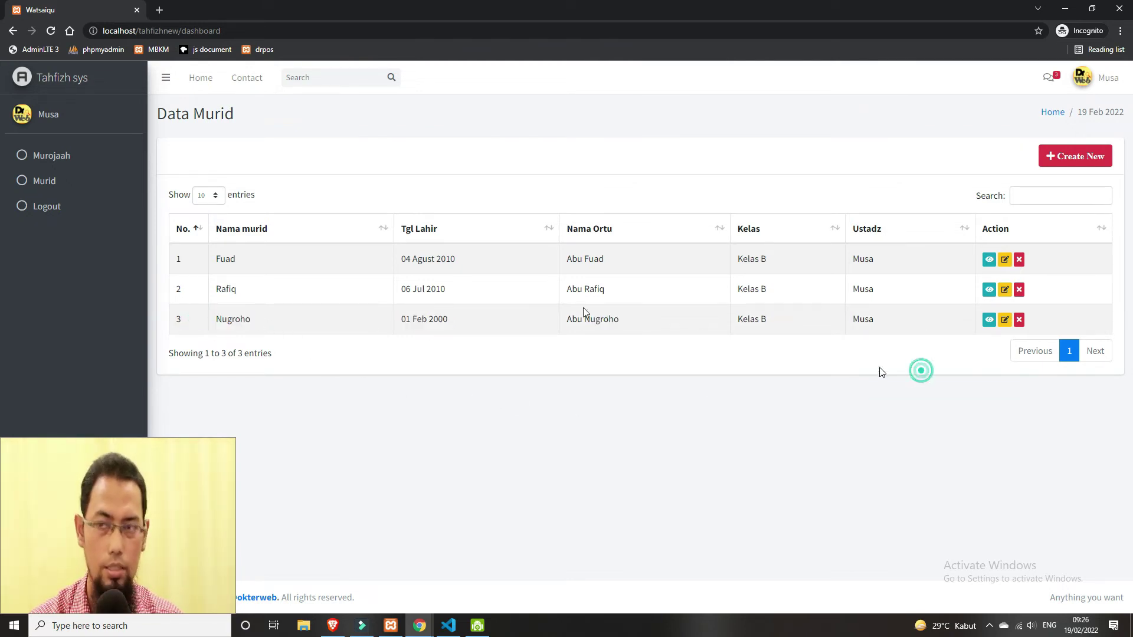
- Open the second student's History Murojaah from the Murojaah list
{"action": "left_click", "coordinate": [48, 154]}
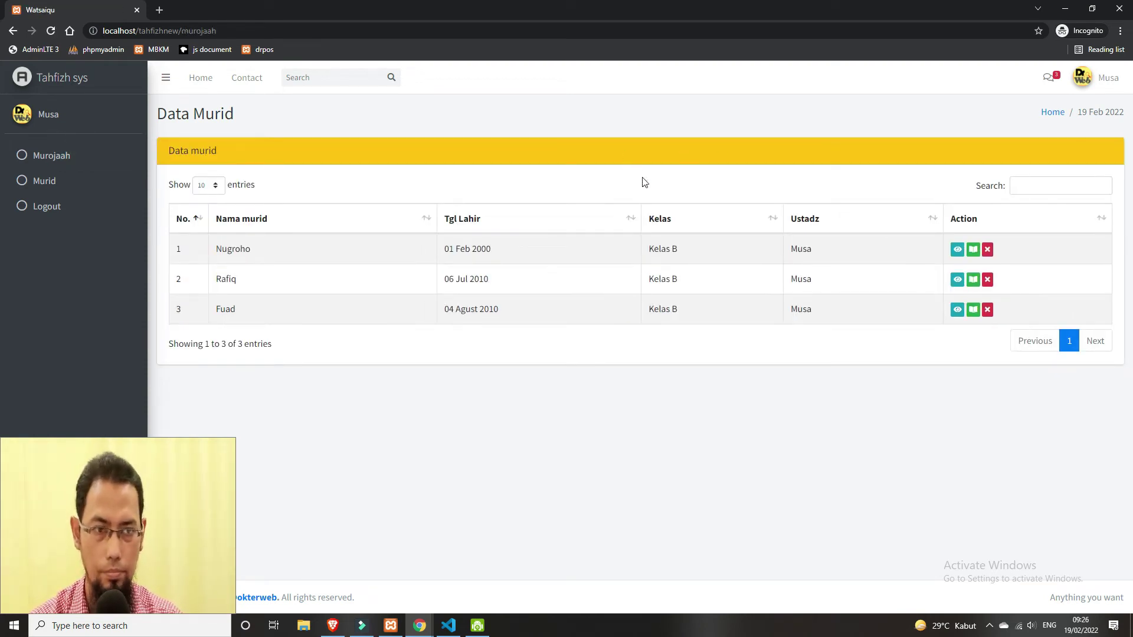
{"action": "left_click", "coordinate": [973, 279]}
{"action": "scroll", "coordinate": [697, 401], "scroll_direction": "down", "scroll_amount": 1}
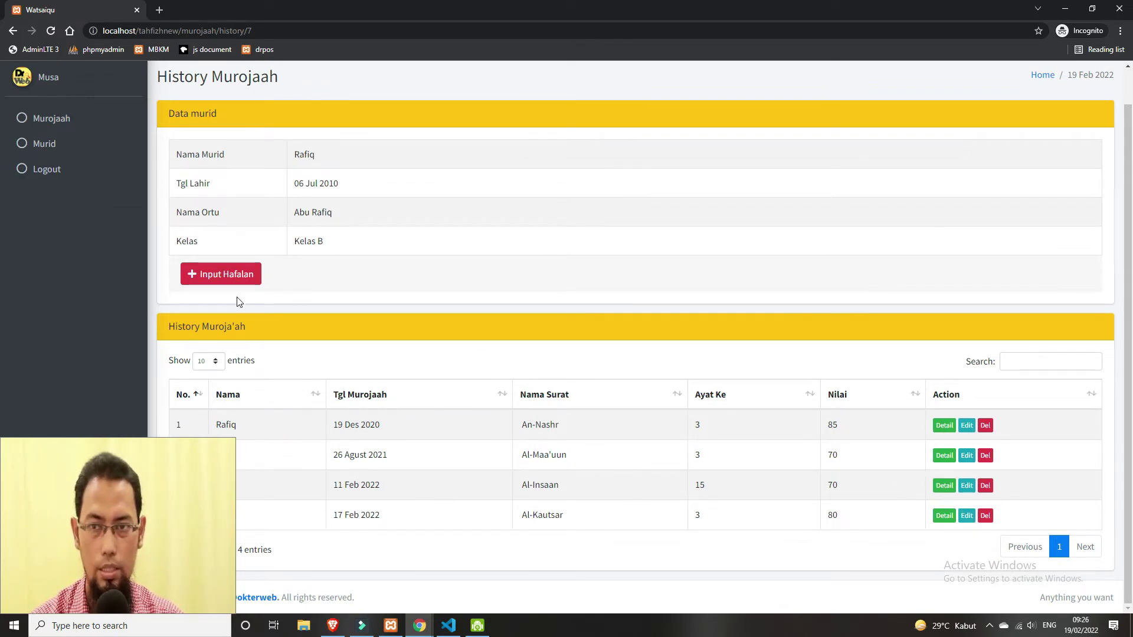
- Start a new murojaah record dated 19 February 2022 with surah 'Abasa
{"action": "left_click", "coordinate": [218, 276]}
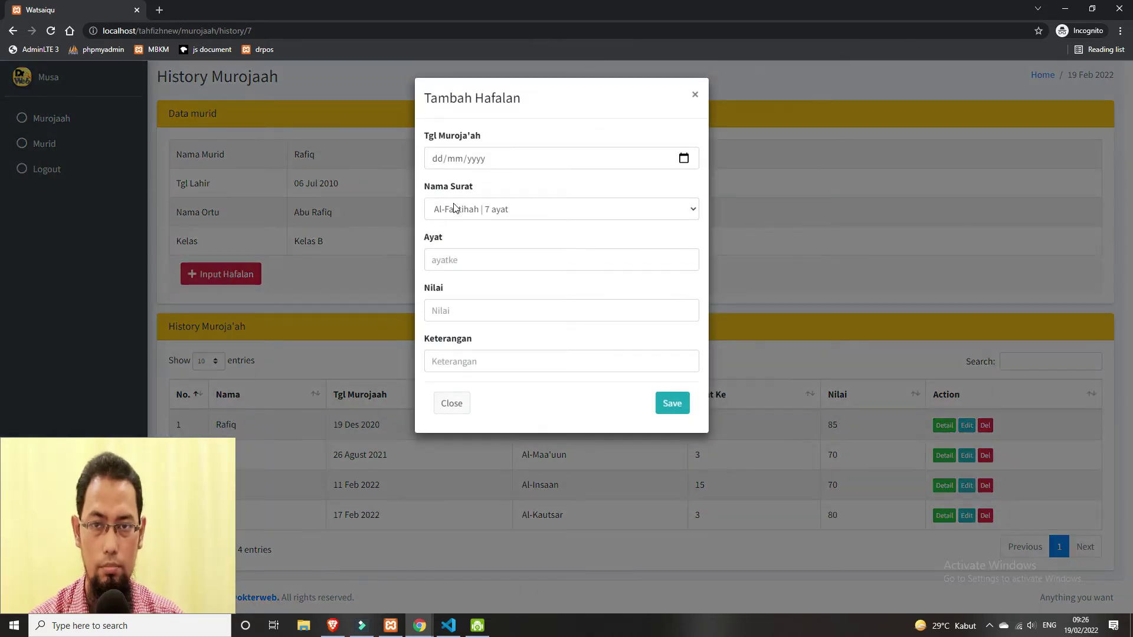
{"action": "left_click", "coordinate": [684, 159]}
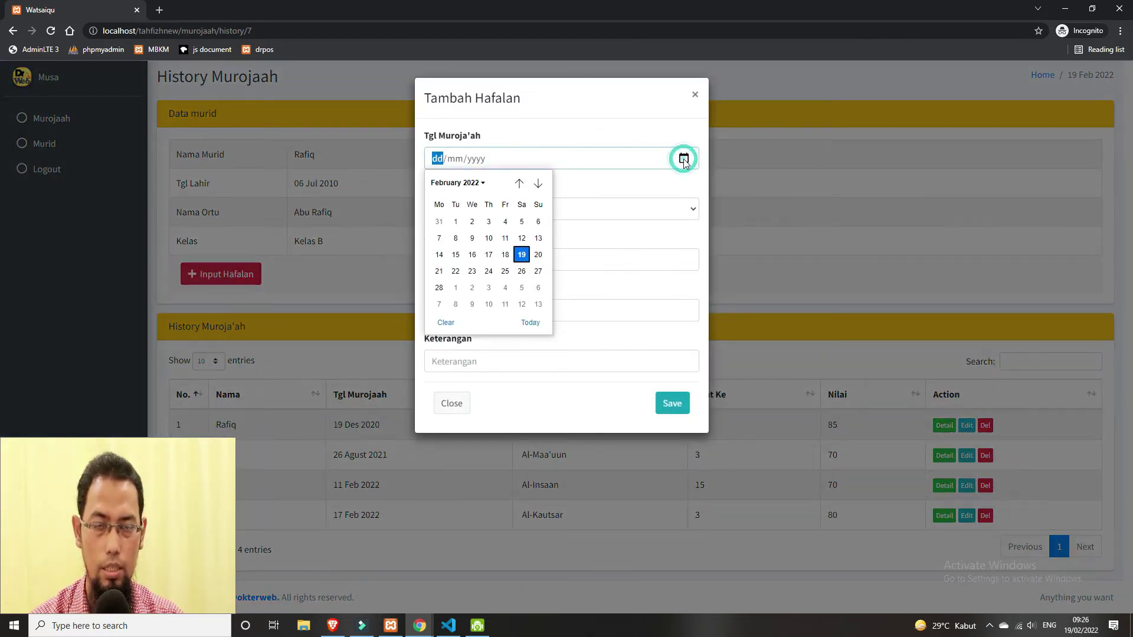
{"action": "left_click", "coordinate": [526, 260]}
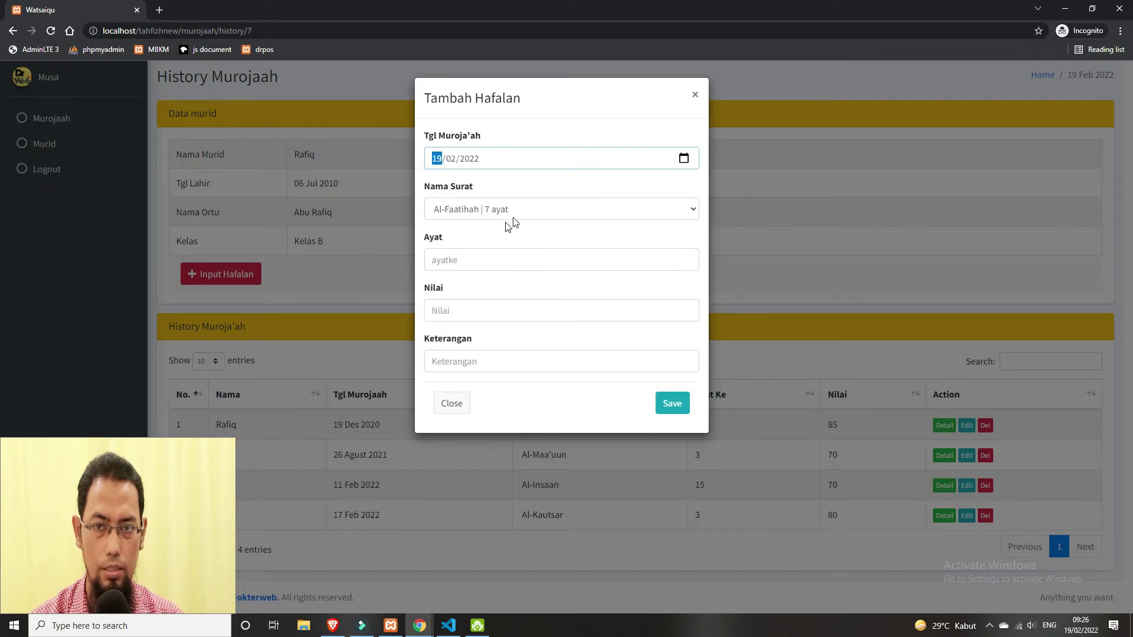
{"action": "left_click", "coordinate": [526, 203]}
{"action": "scroll", "coordinate": [651, 311], "scroll_direction": "down", "scroll_amount": 10}
{"action": "scroll", "coordinate": [651, 311], "scroll_direction": "down", "scroll_amount": 5}
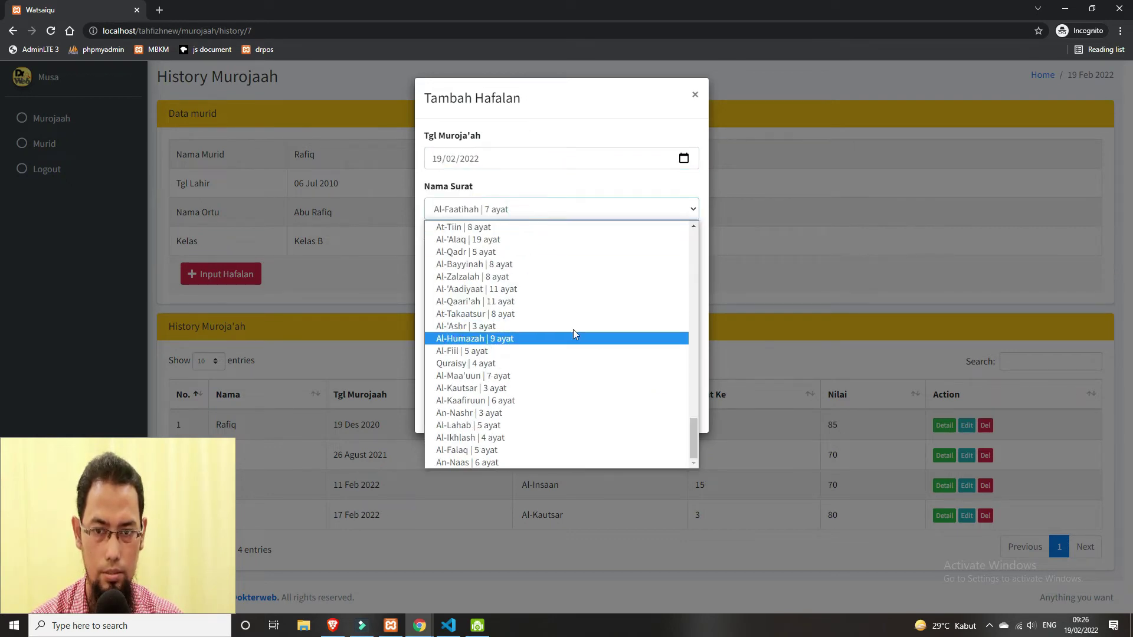
{"action": "left_click", "coordinate": [499, 277]}
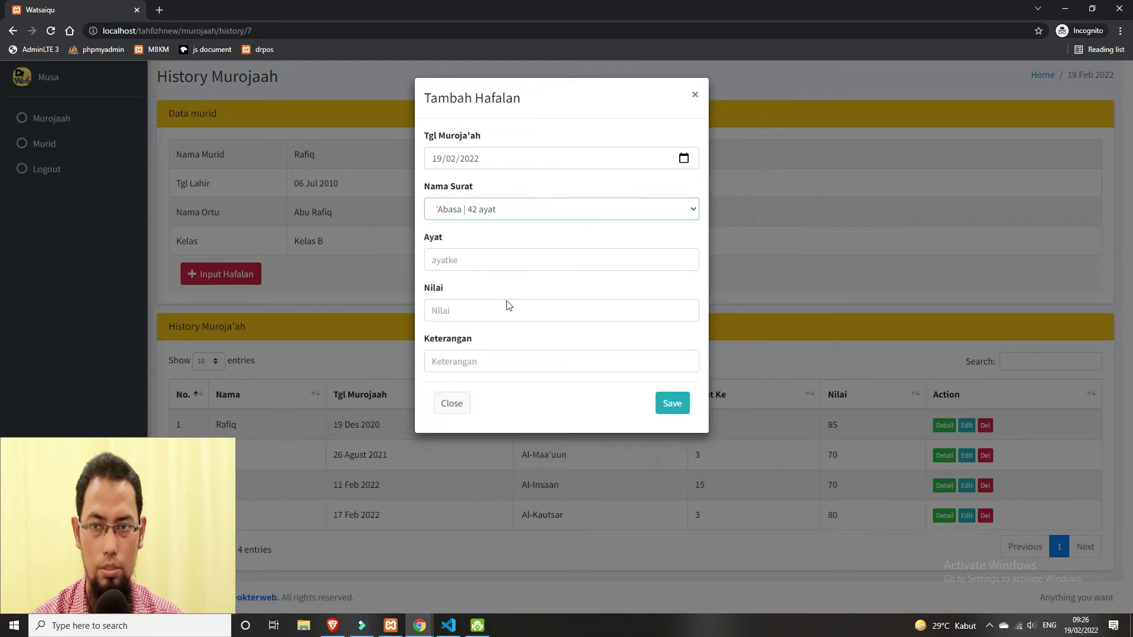
- Enter ayat 30, score 75 and remark Jayyid, then save the record
{"action": "left_click", "coordinate": [484, 257]}
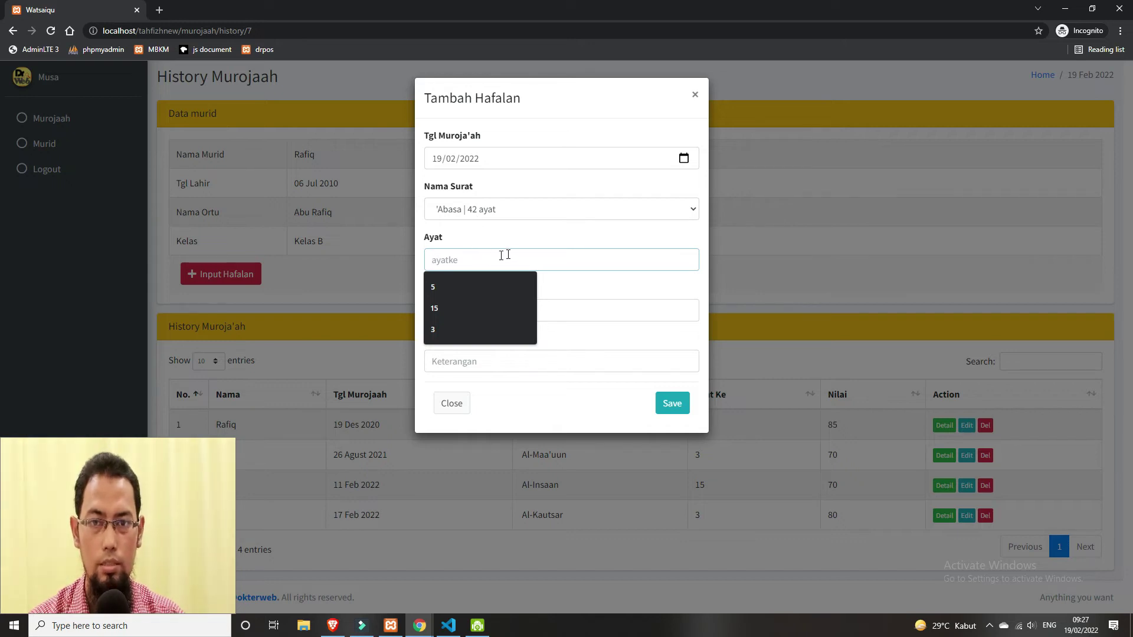
{"action": "type", "text": "30"}
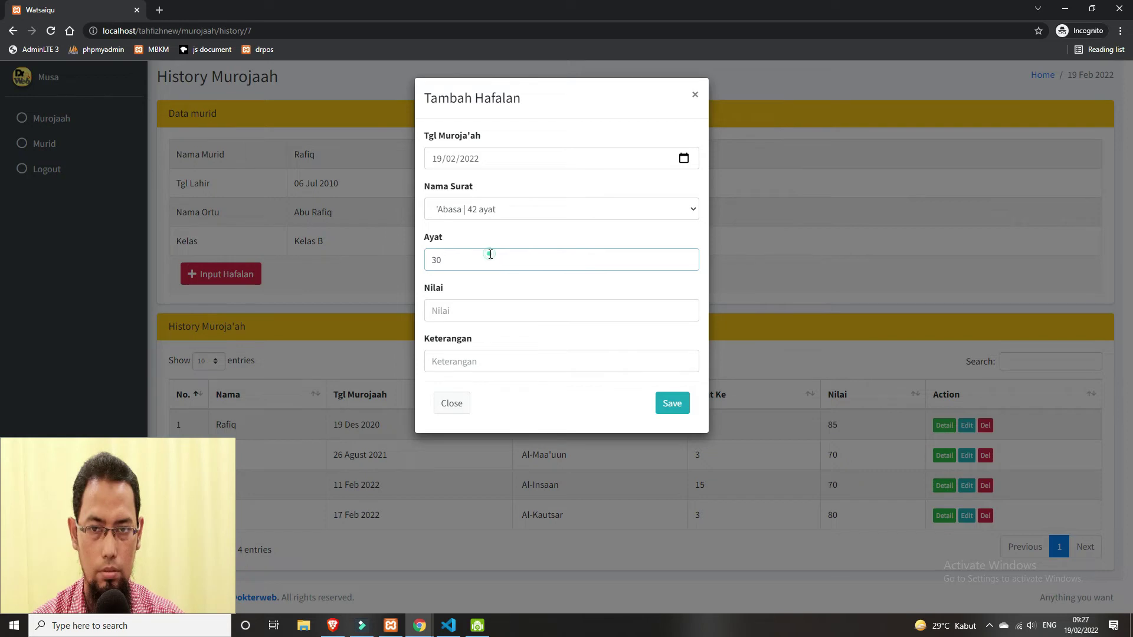
{"action": "key", "text": "BackSpace"}
{"action": "key", "text": "BackSpace"}
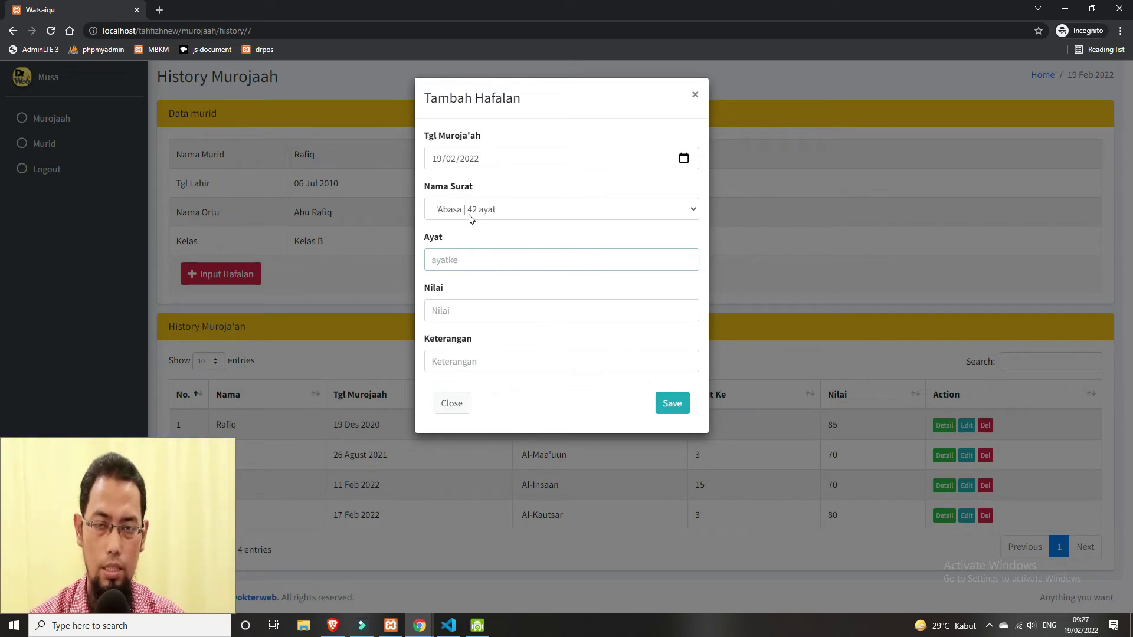
{"action": "left_click", "coordinate": [489, 262]}
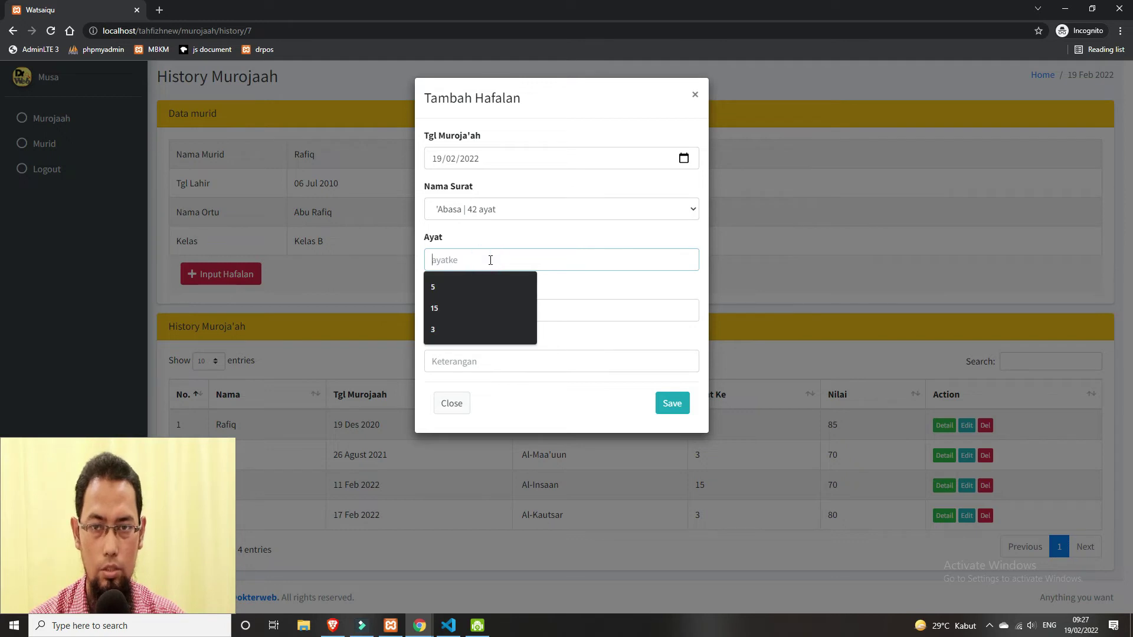
{"action": "type", "text": "30"}
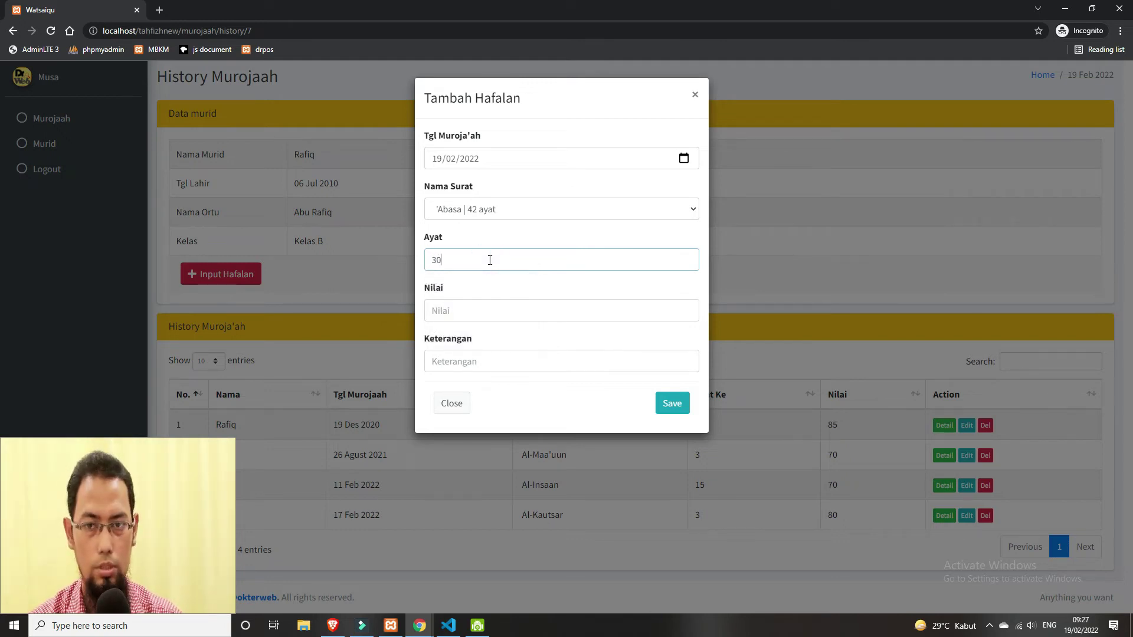
{"action": "left_click", "coordinate": [517, 310]}
{"action": "type", "text": "75"}
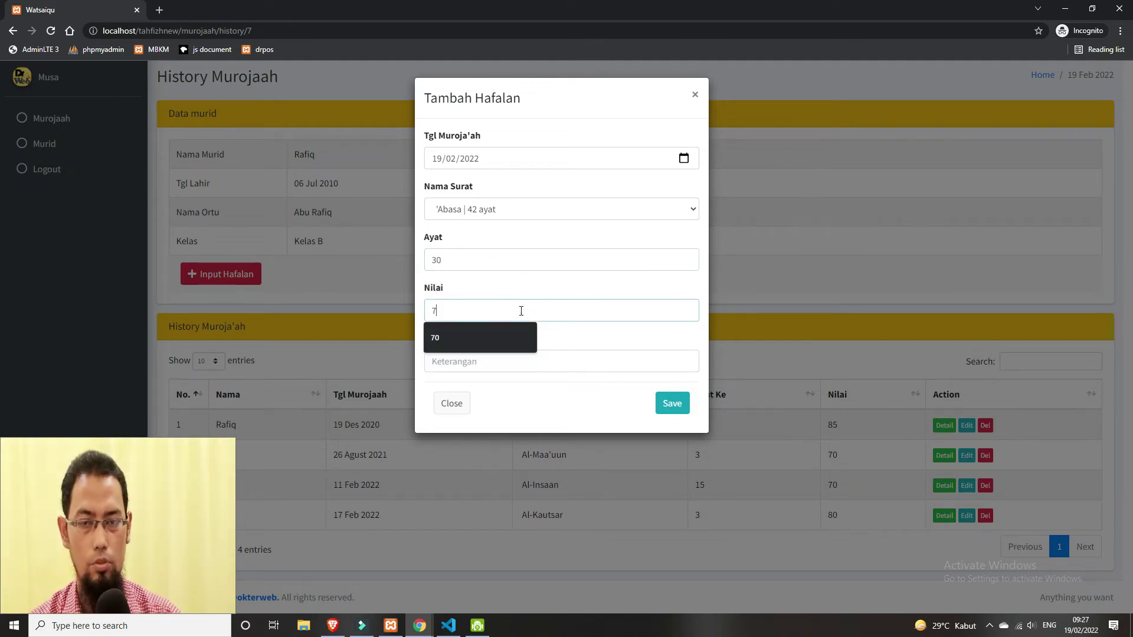
{"action": "left_click", "coordinate": [541, 360]}
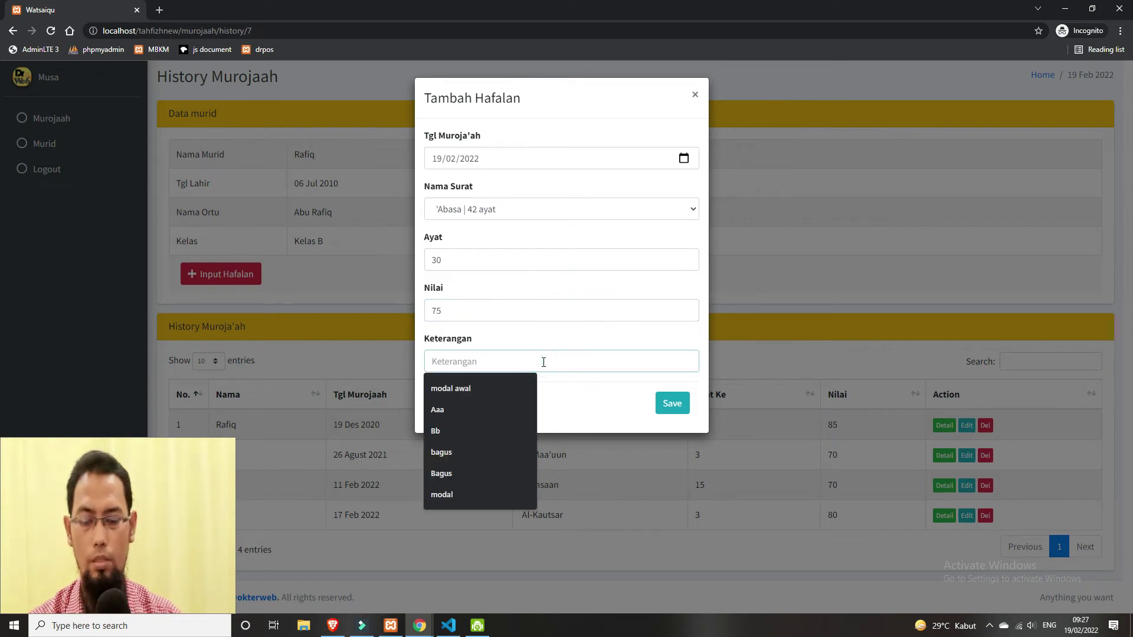
{"action": "type", "text": "Jayyid"}
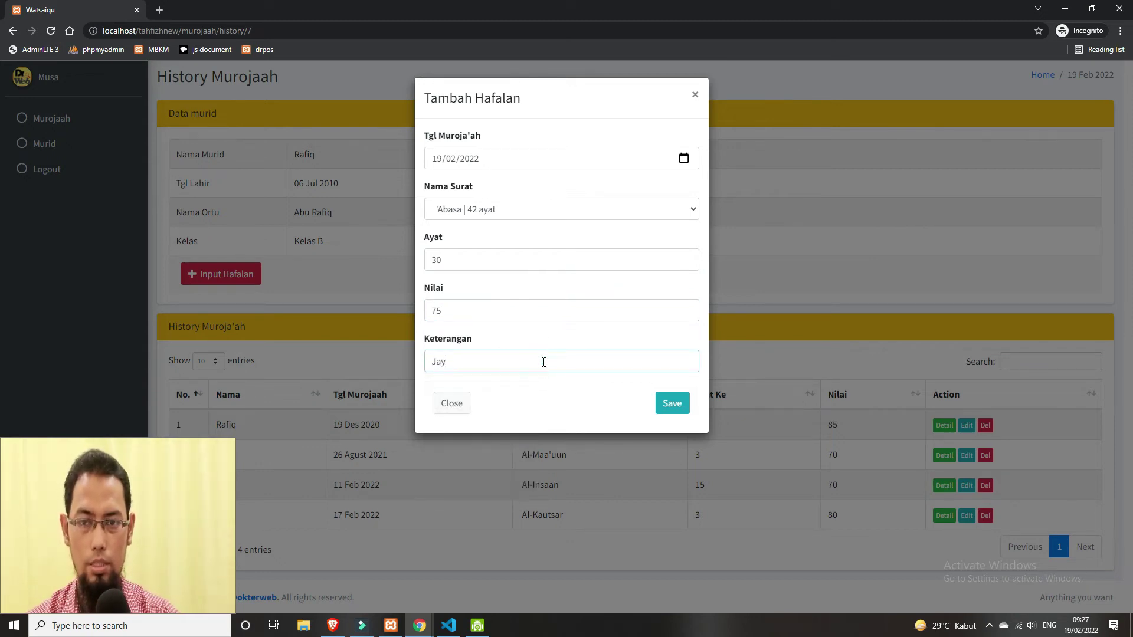
{"action": "left_click", "coordinate": [671, 404]}
- Check the new 'Abasa row in the history, then log out
{"action": "scroll", "coordinate": [568, 543], "scroll_direction": "down", "scroll_amount": 1}
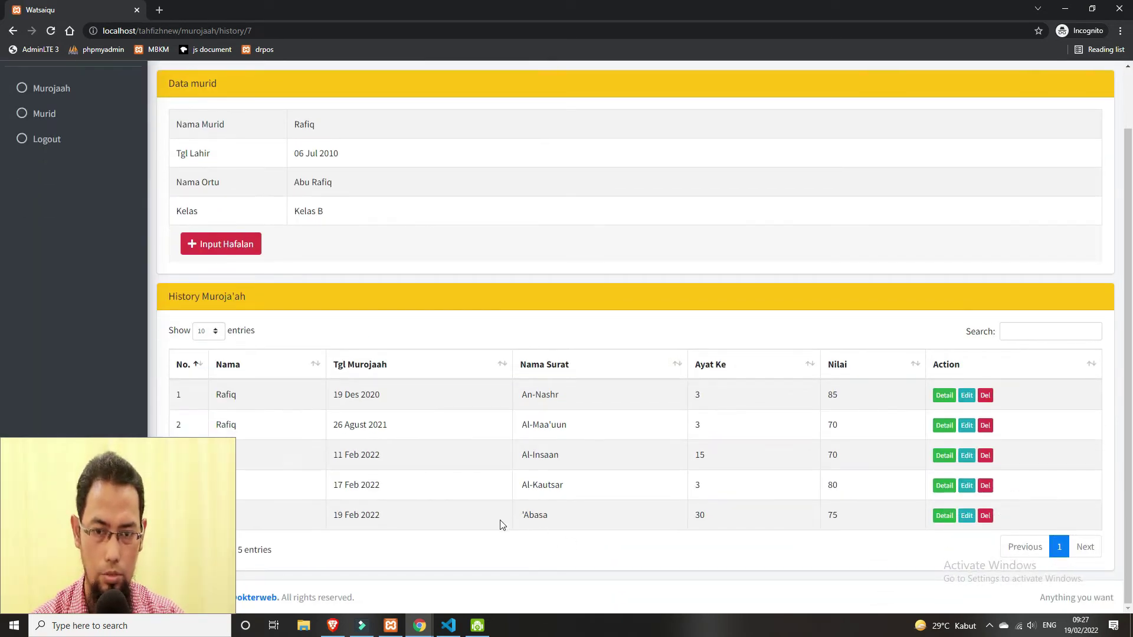
{"action": "left_click_drag", "start_coordinate": [309, 520], "coordinate": [821, 505]}
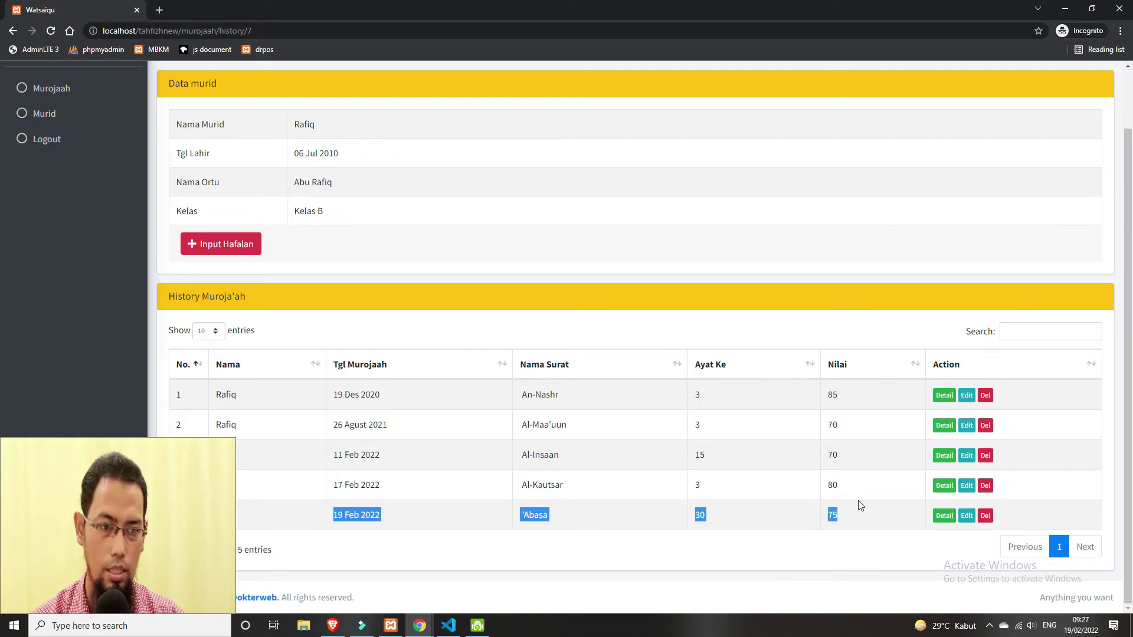
{"action": "scroll", "coordinate": [668, 316], "scroll_direction": "up", "scroll_amount": 2}
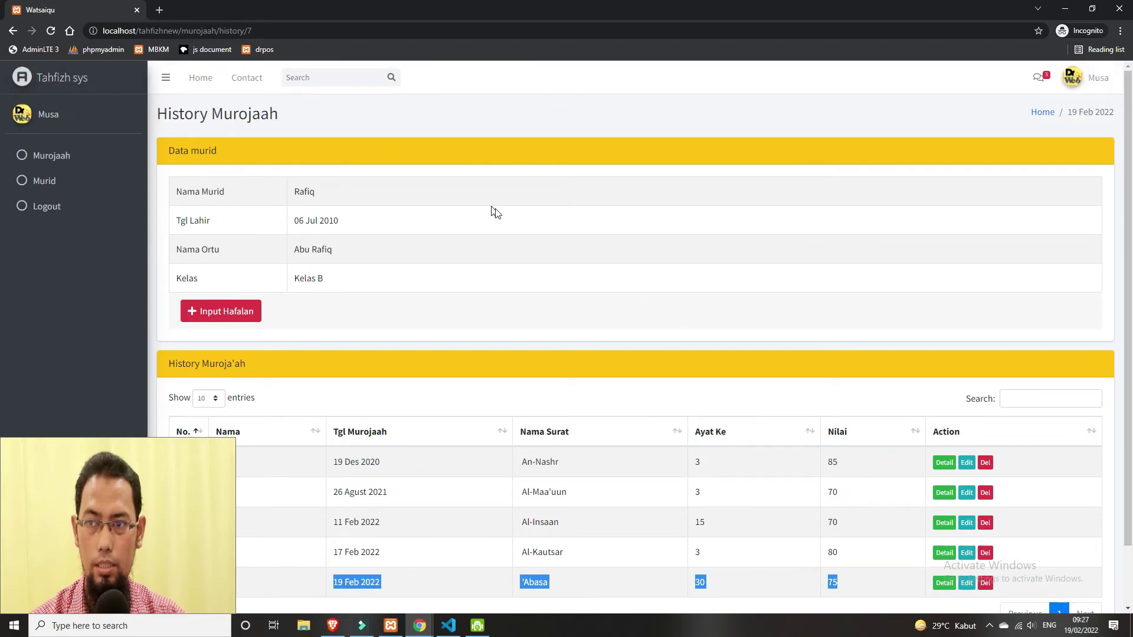
{"action": "scroll", "coordinate": [640, 341], "scroll_direction": "down", "scroll_amount": 1}
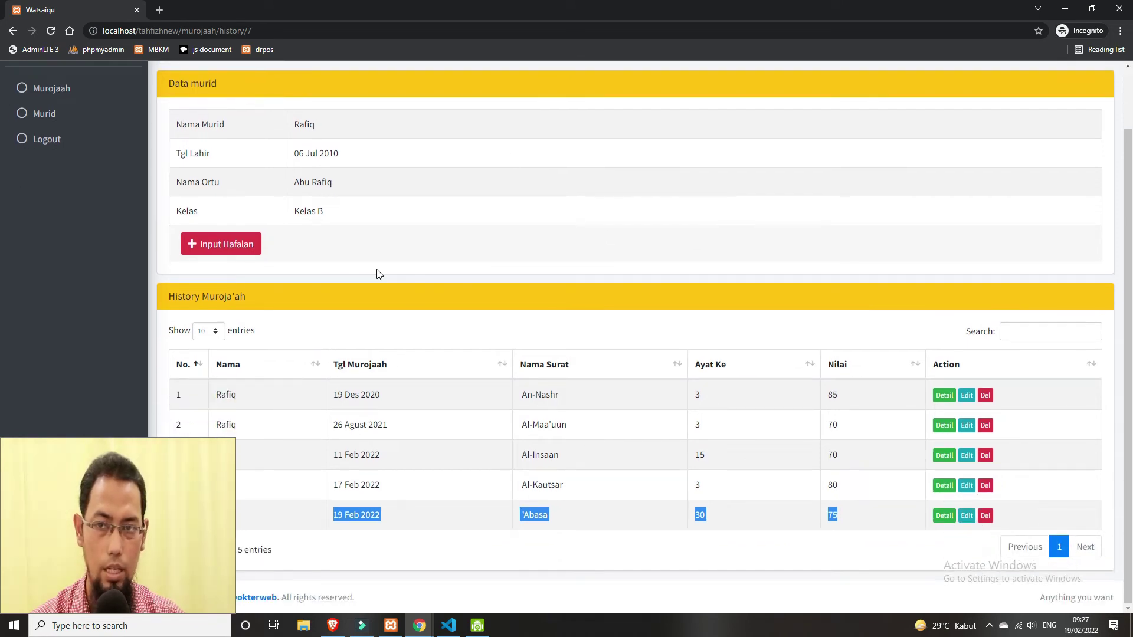
{"action": "scroll", "coordinate": [411, 272], "scroll_direction": "up", "scroll_amount": 1}
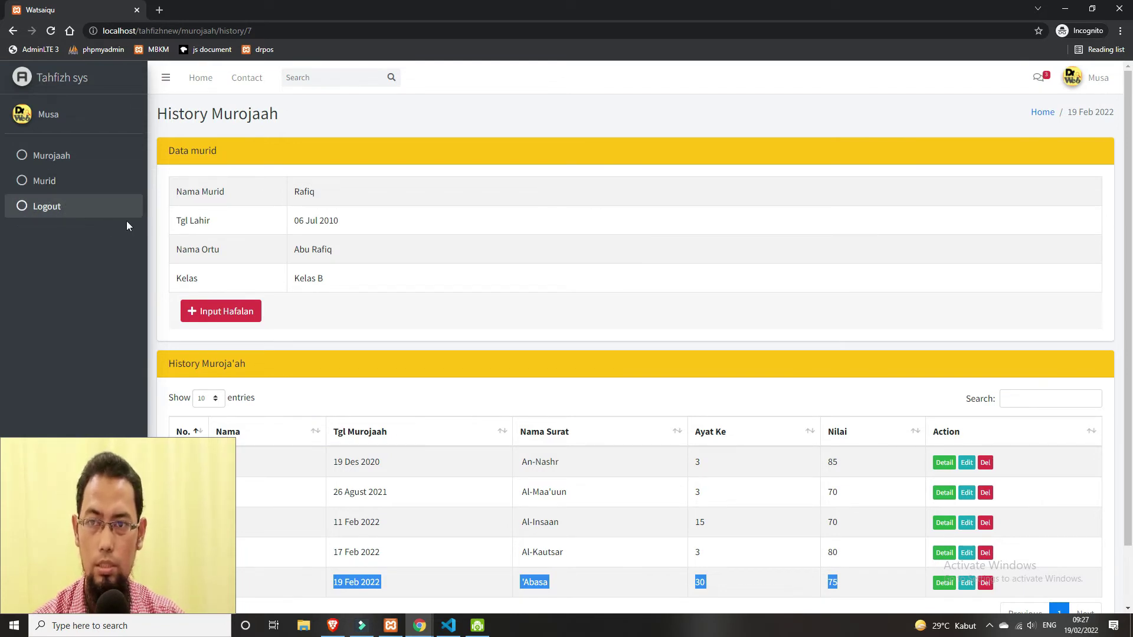
{"action": "left_click", "coordinate": [39, 208]}
- Switch to the admin browser window and open the Absensi attendance entry page
{"action": "mouse_move", "coordinate": [425, 624]}
{"action": "left_click", "coordinate": [377, 569]}
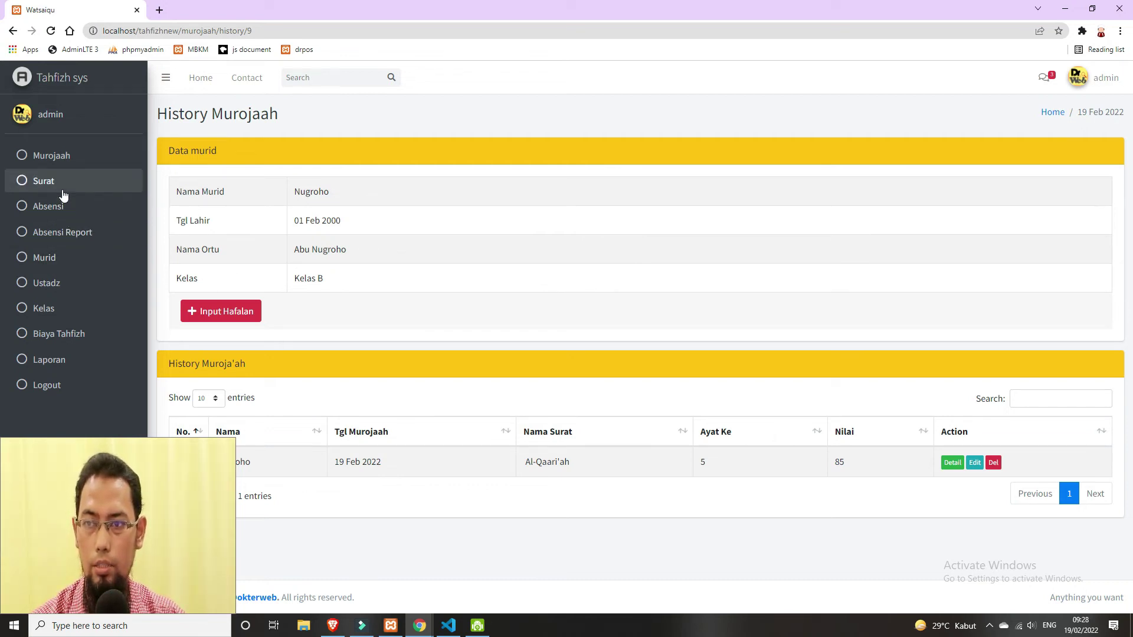
{"action": "left_click", "coordinate": [69, 212]}
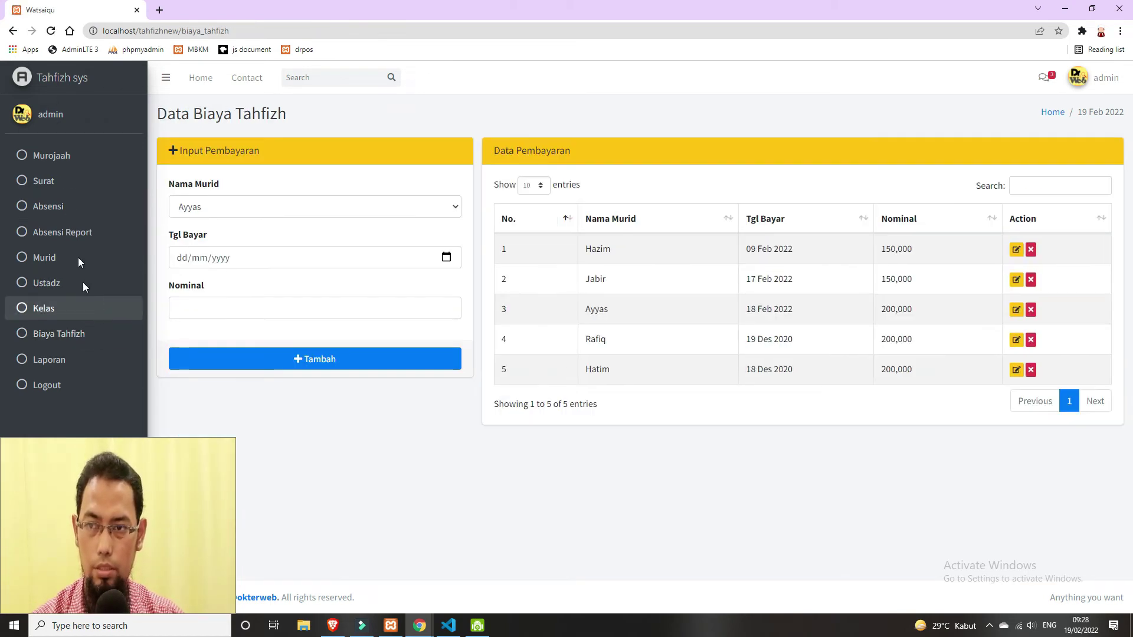
{"action": "left_click", "coordinate": [79, 209]}
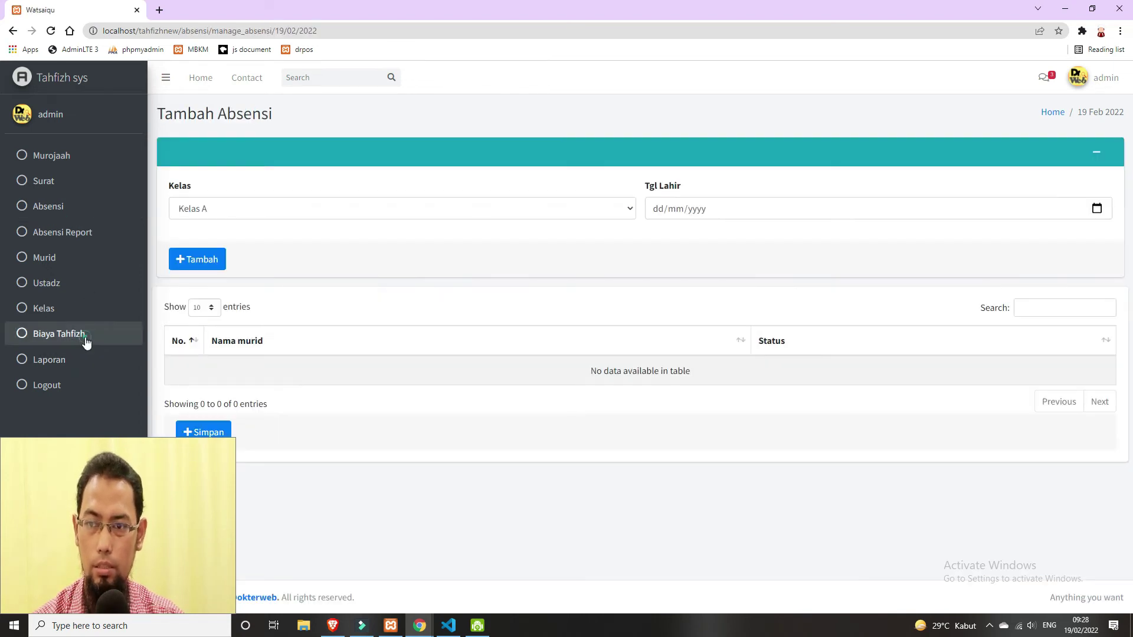
- Pick the class and the date 19 February 2022, then load its students
{"action": "left_click", "coordinate": [86, 335]}
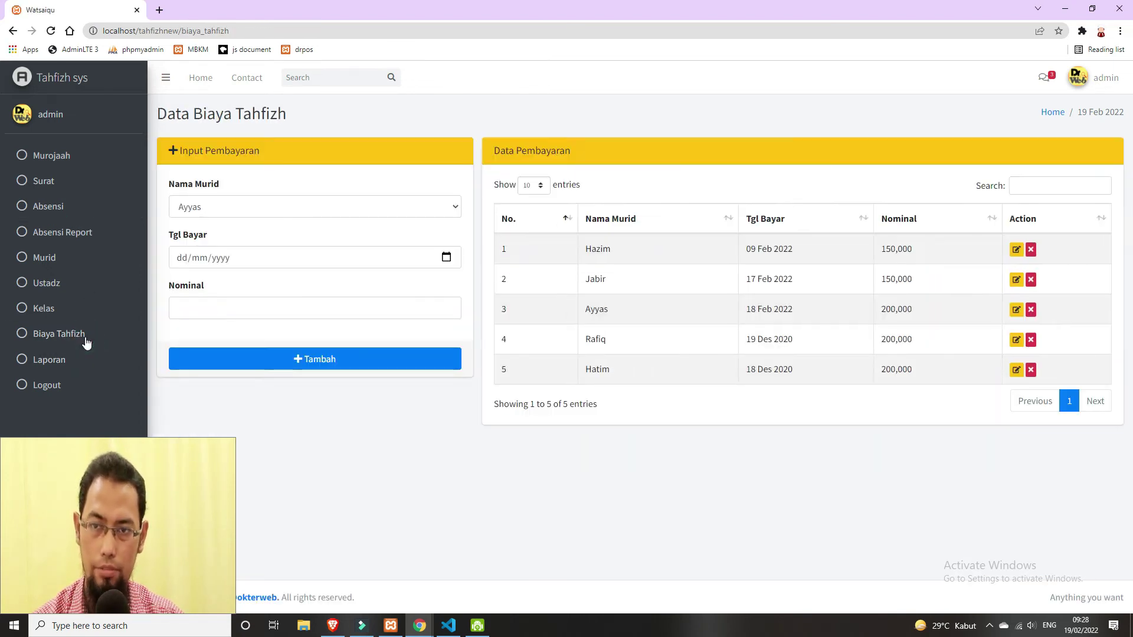
{"action": "left_click", "coordinate": [79, 205]}
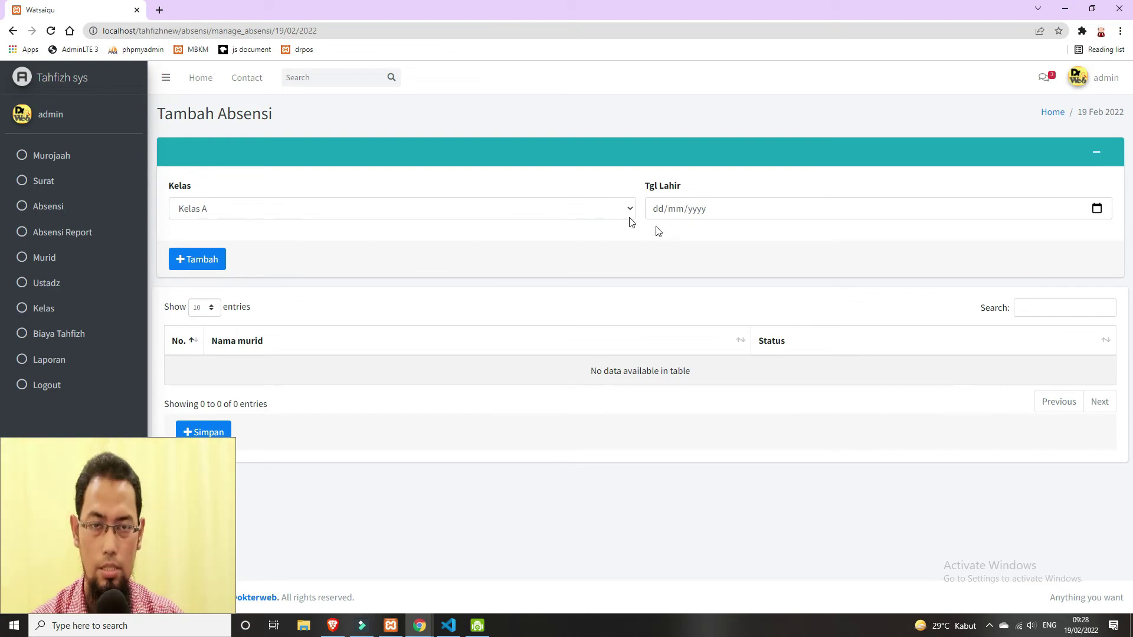
{"action": "left_click", "coordinate": [610, 210]}
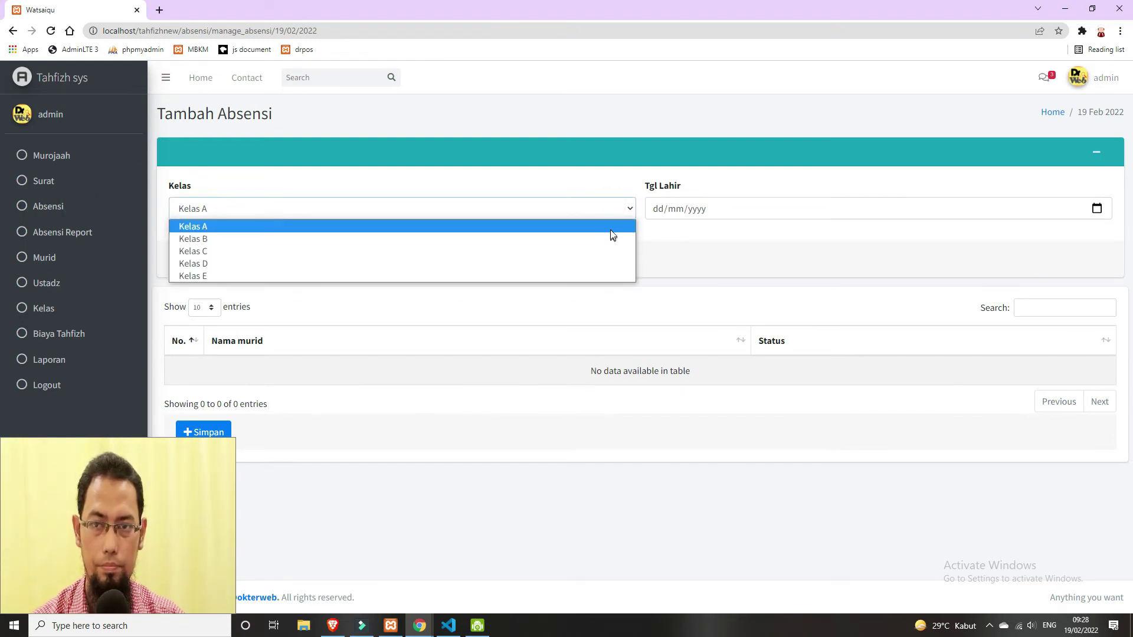
{"action": "left_click", "coordinate": [610, 252]}
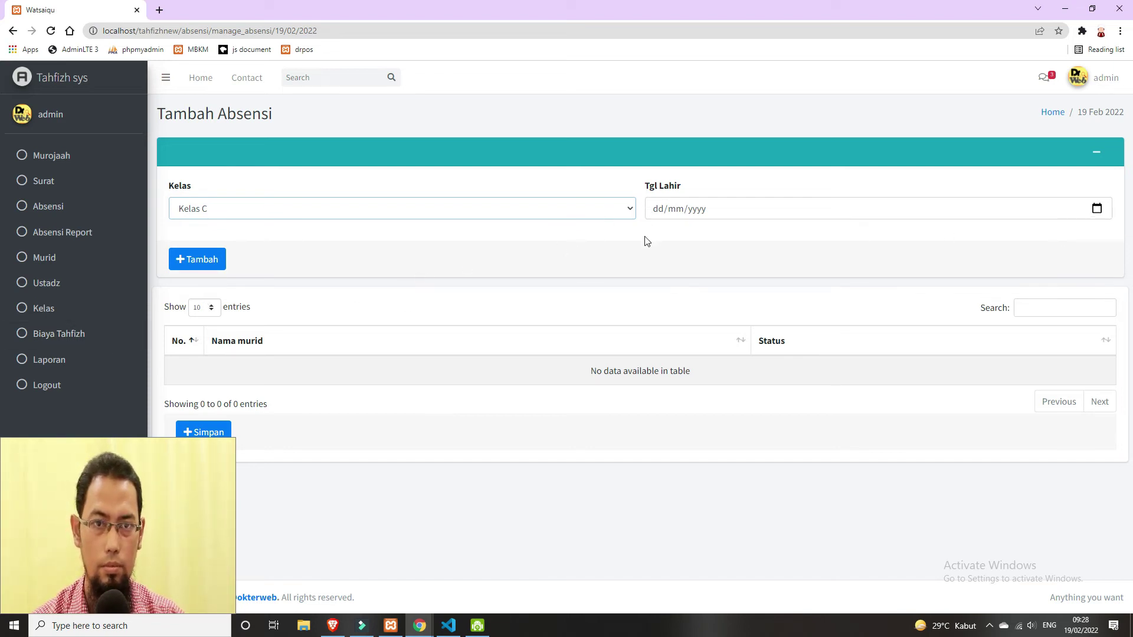
{"action": "left_click_drag", "start_coordinate": [693, 184], "coordinate": [632, 186]}
{"action": "left_click", "coordinate": [1027, 251]}
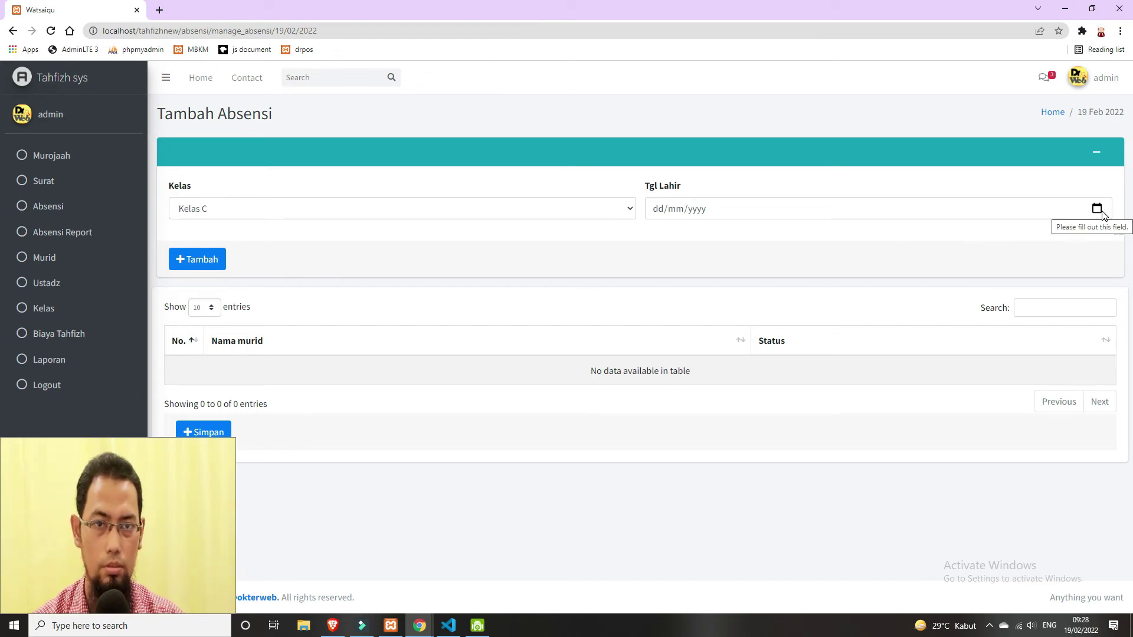
{"action": "left_click", "coordinate": [1099, 209]}
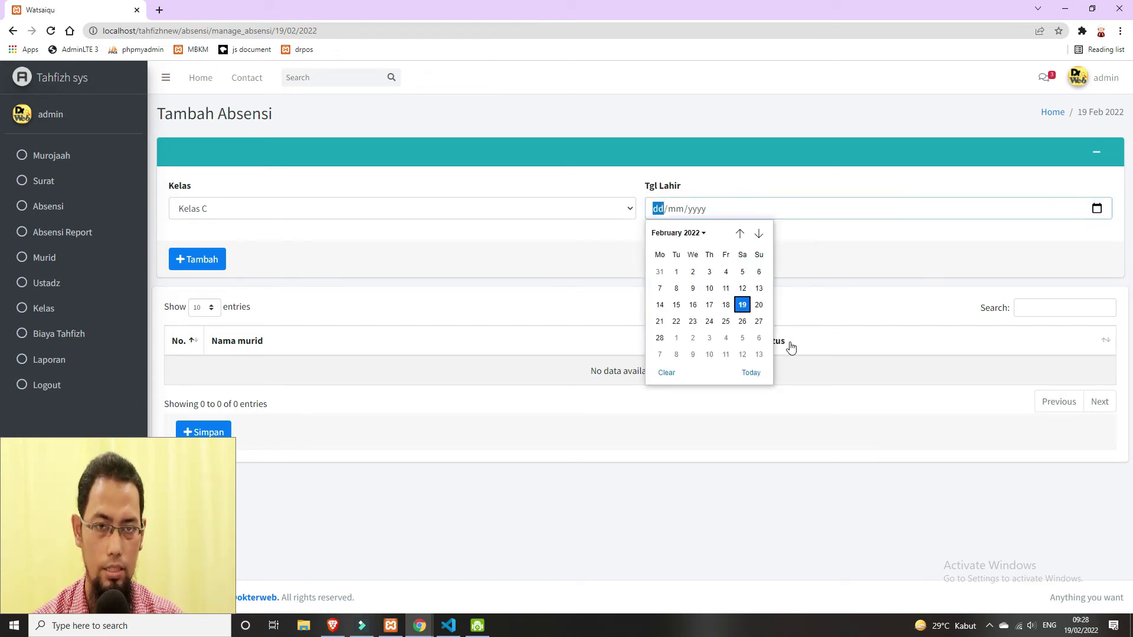
{"action": "left_click", "coordinate": [743, 306]}
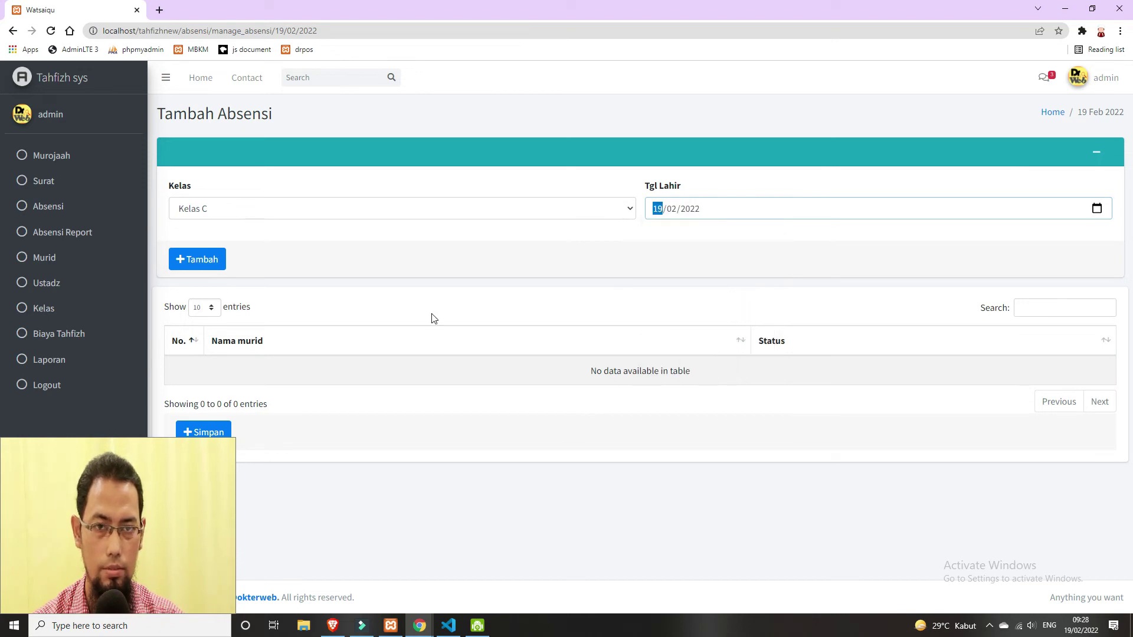
{"action": "left_click", "coordinate": [193, 270]}
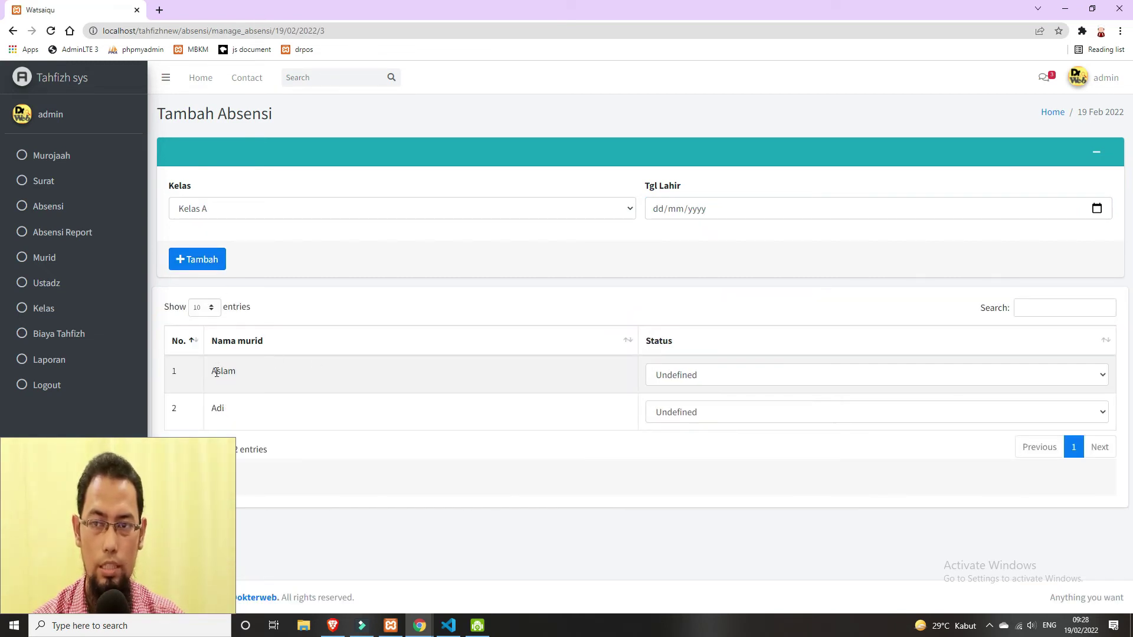
- Mark the first student Hadir and the second student Absen, then save the attendance
{"action": "left_click_drag", "start_coordinate": [215, 371], "coordinate": [253, 374]}
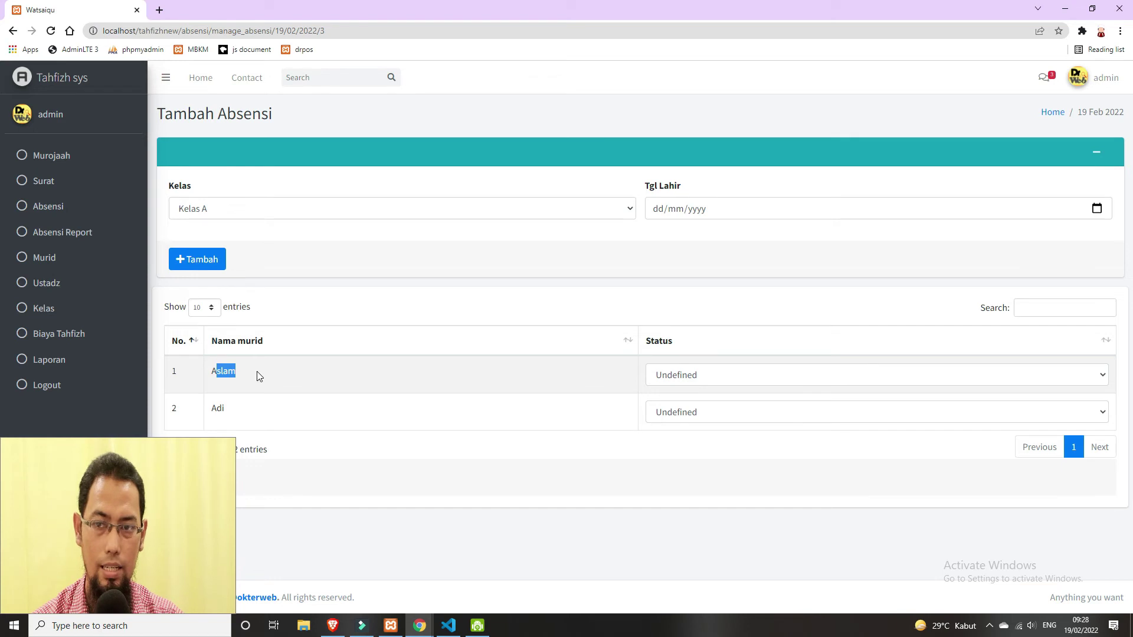
{"action": "left_click", "coordinate": [670, 378]}
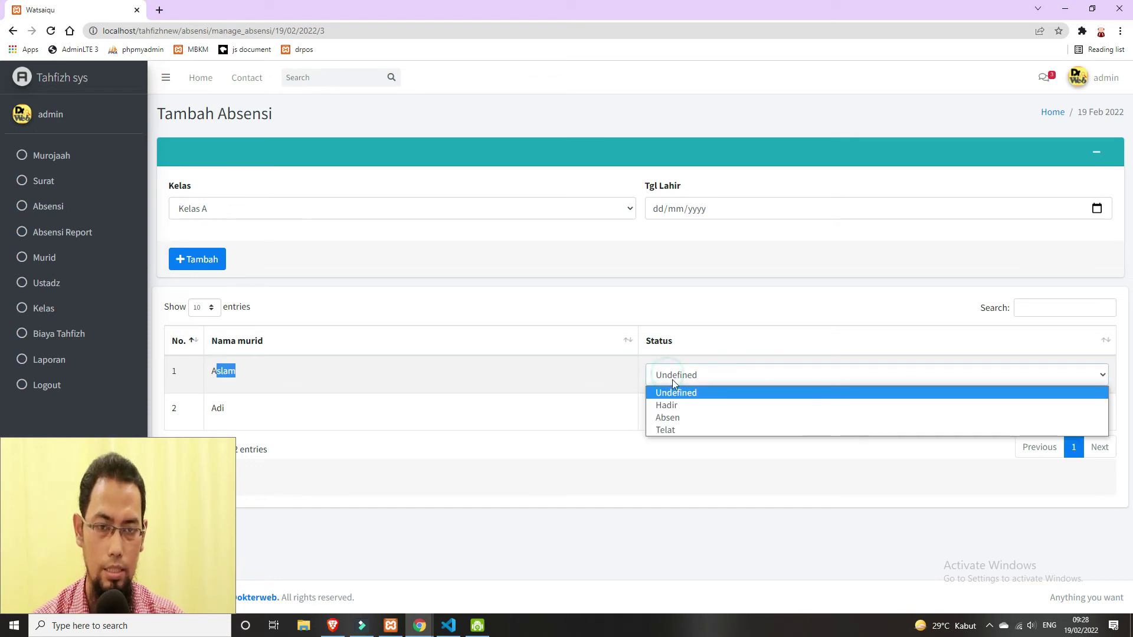
{"action": "left_click", "coordinate": [682, 406]}
{"action": "left_click", "coordinate": [549, 417]}
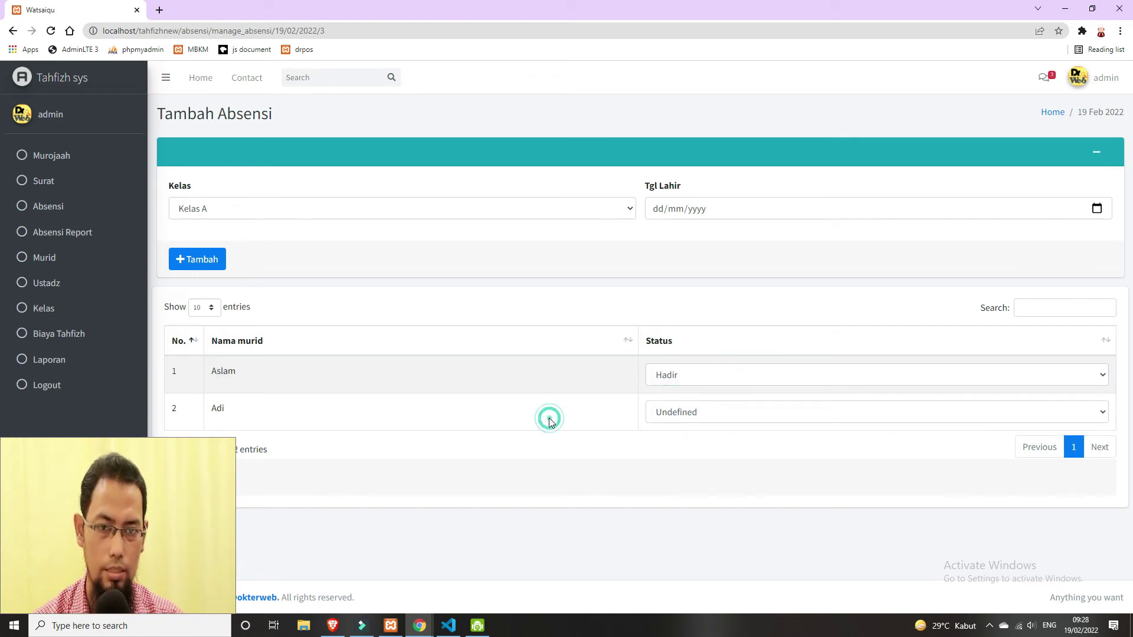
{"action": "left_click", "coordinate": [794, 412]}
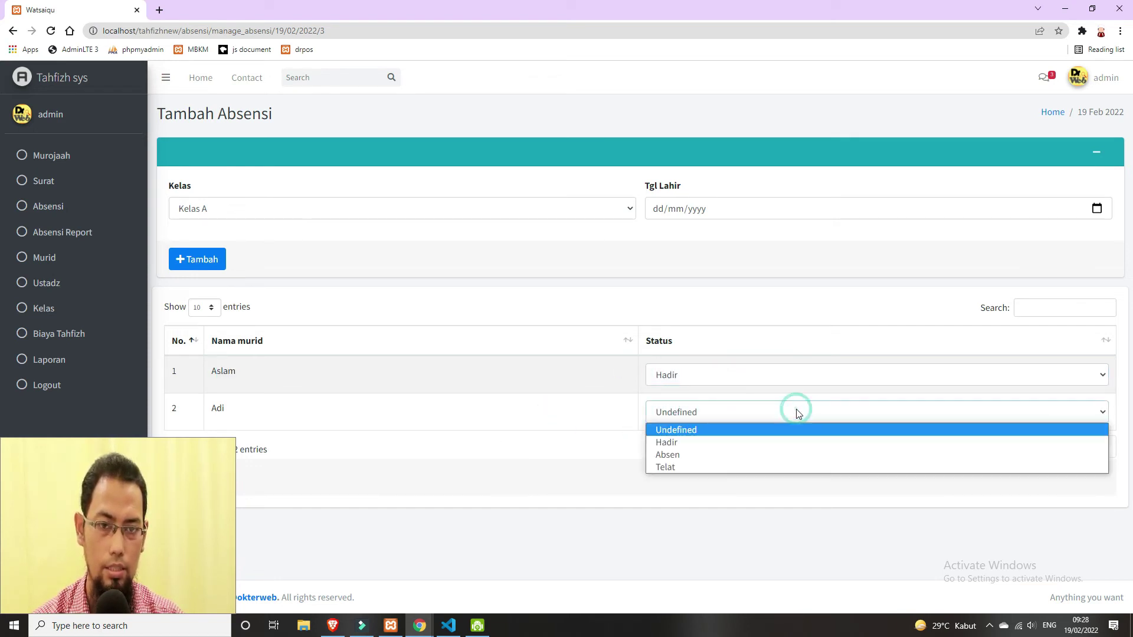
{"action": "left_click", "coordinate": [794, 455]}
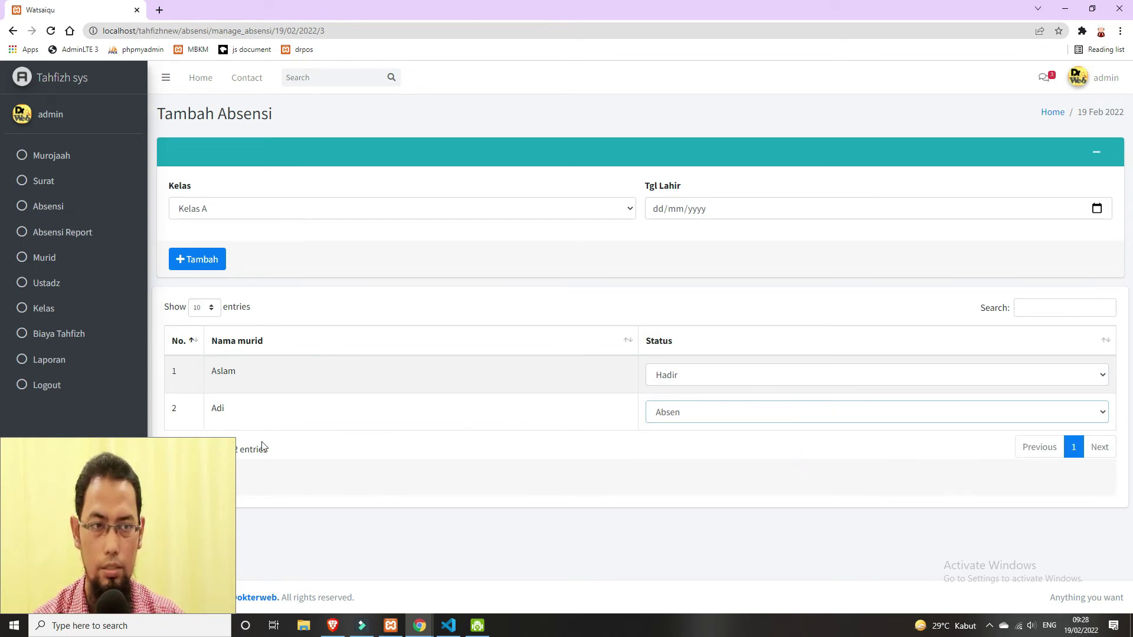
{"action": "left_click_drag", "start_coordinate": [159, 468], "coordinate": [1024, 464]}
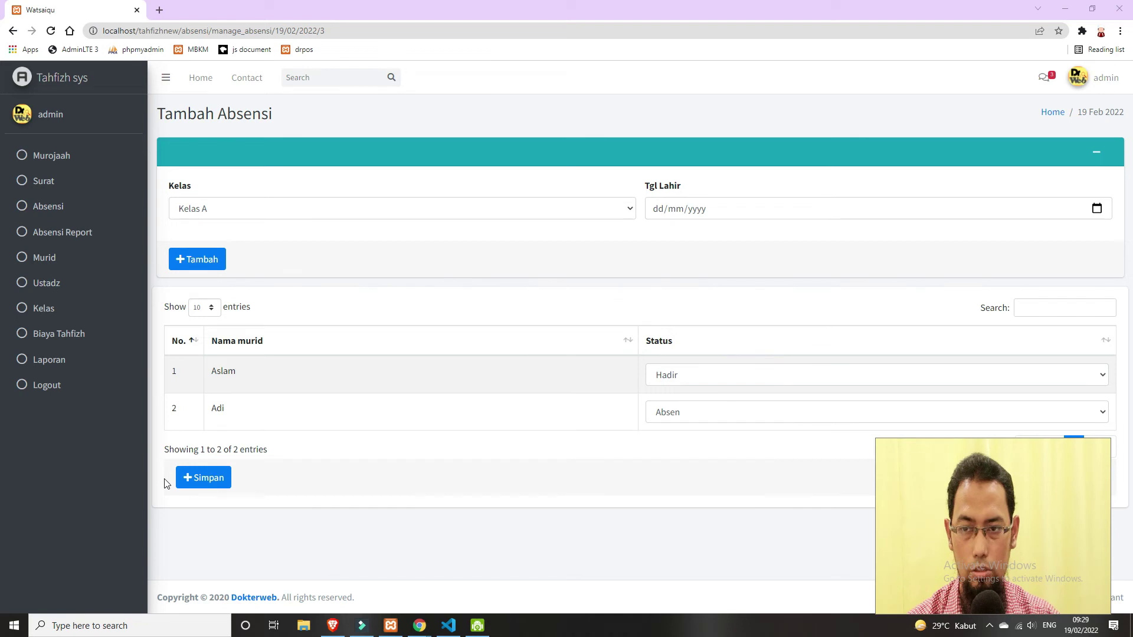
{"action": "left_click", "coordinate": [199, 478]}
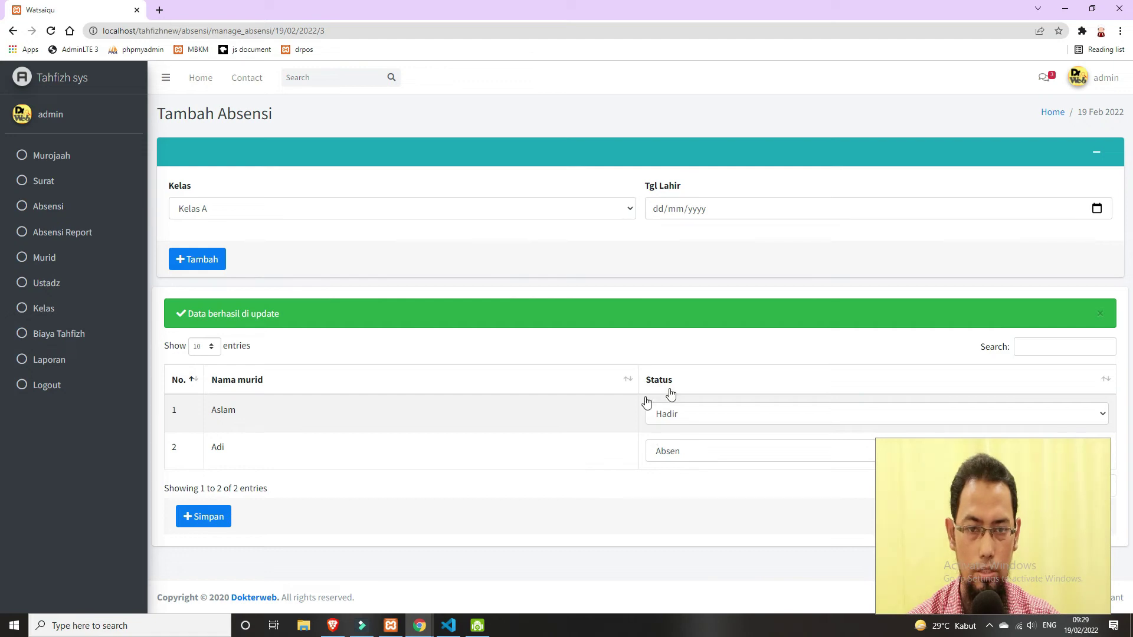
- Open the Absensi Report, set the year to 2022, and search Kelas A for February
{"action": "left_click", "coordinate": [50, 233]}
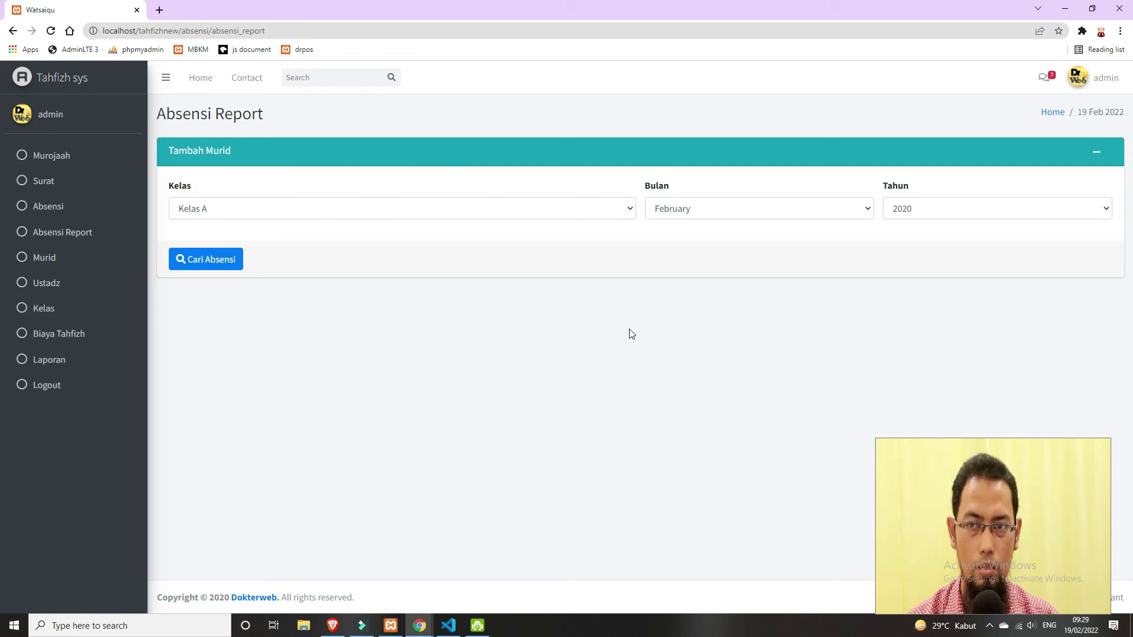
{"action": "left_click", "coordinate": [948, 212]}
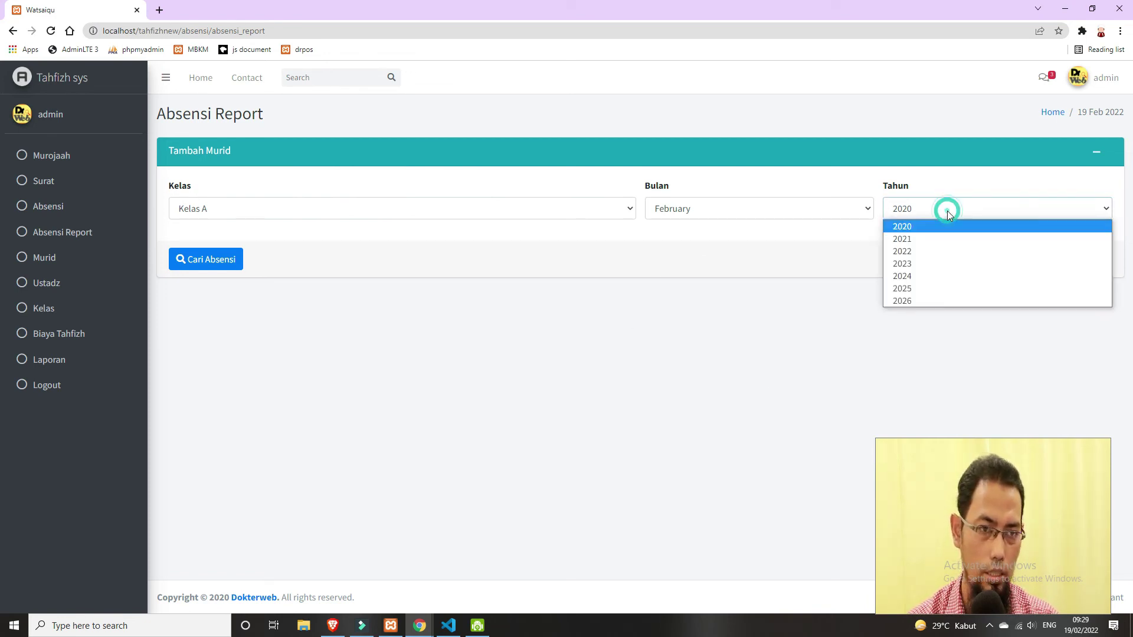
{"action": "left_click", "coordinate": [959, 252]}
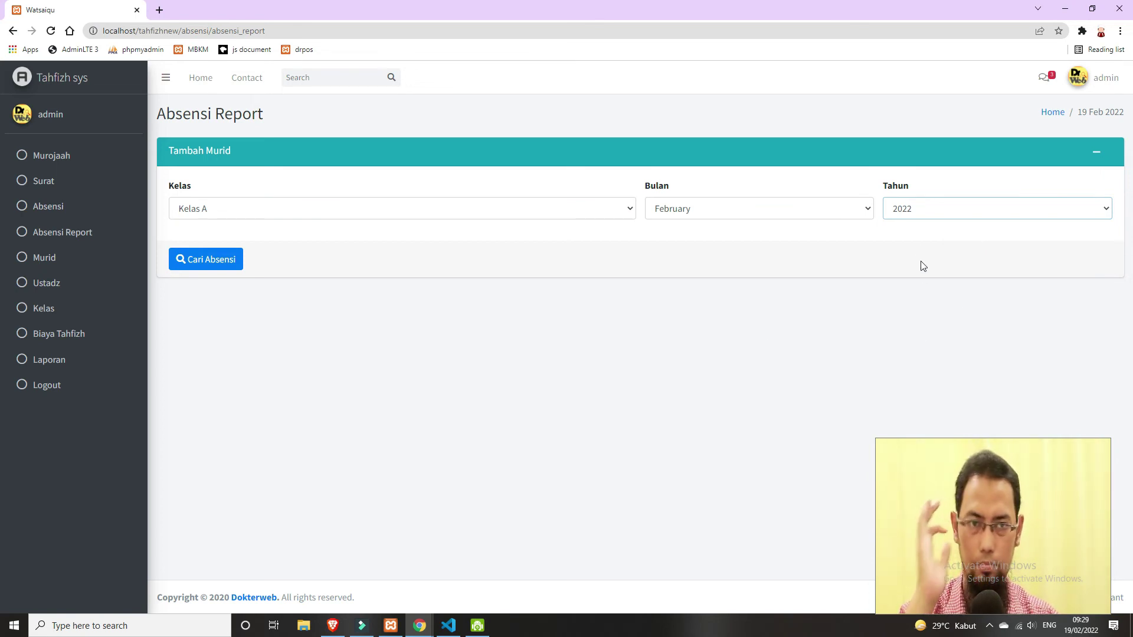
{"action": "left_click", "coordinate": [921, 211]}
{"action": "left_click", "coordinate": [79, 234]}
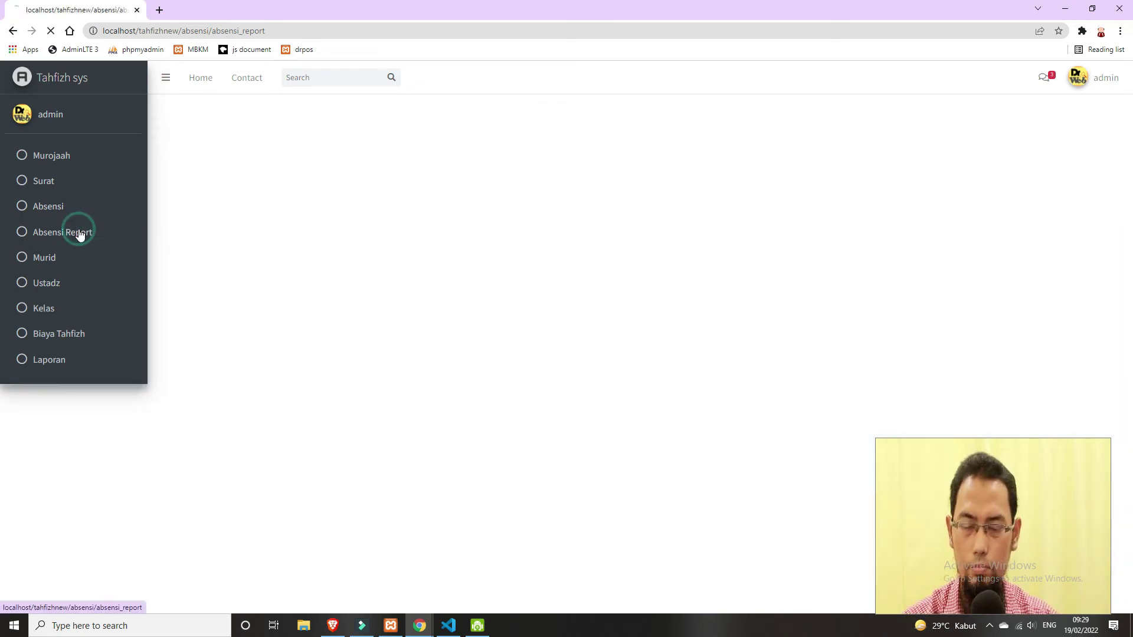
{"action": "left_click_drag", "start_coordinate": [965, 504], "coordinate": [91, 508]}
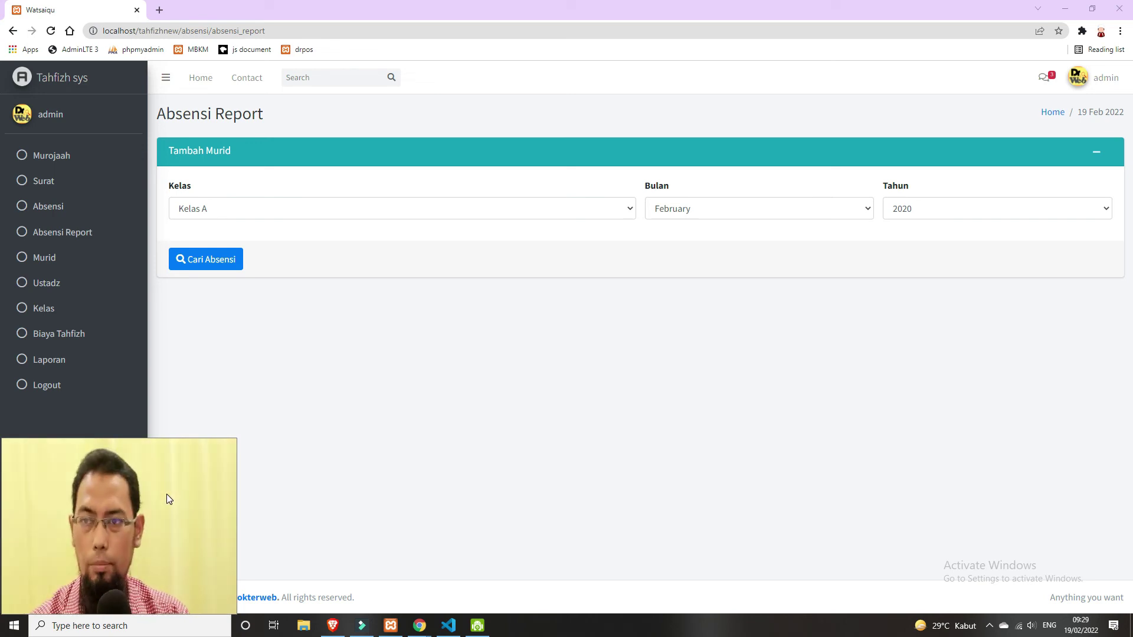
{"action": "left_click", "coordinate": [79, 235]}
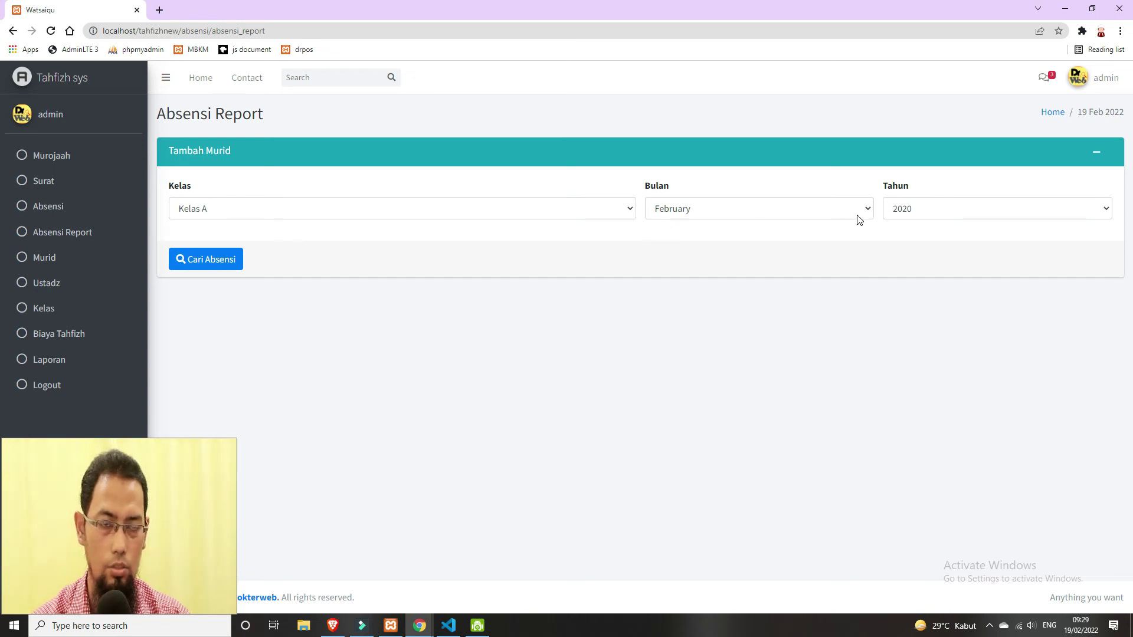
{"action": "left_click", "coordinate": [976, 213]}
{"action": "left_click", "coordinate": [984, 250]}
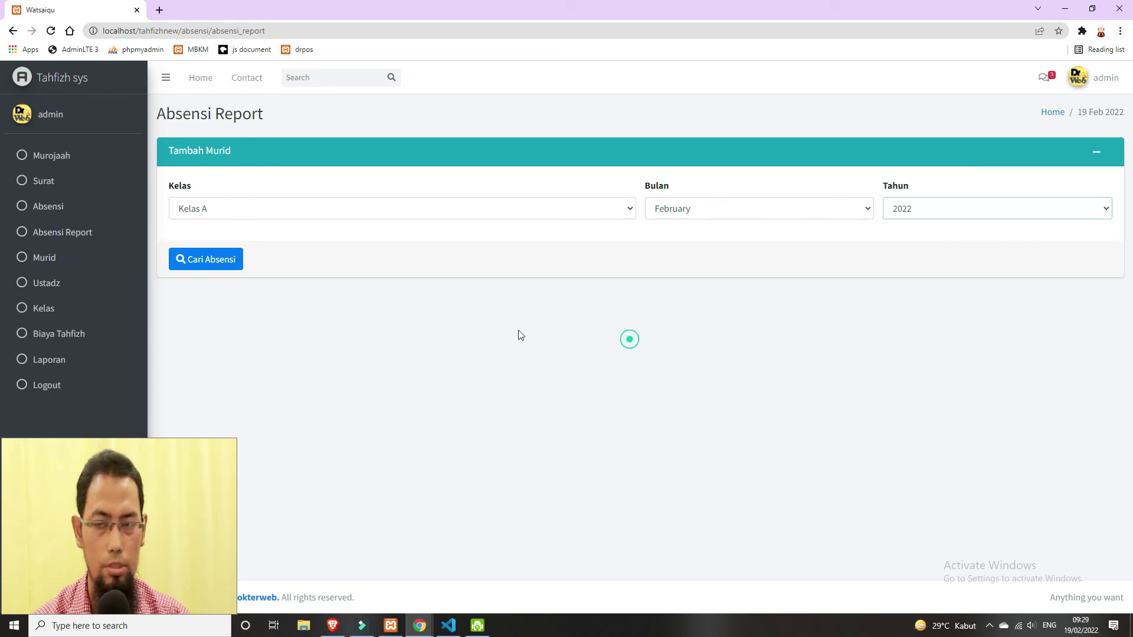
{"action": "left_click", "coordinate": [206, 263]}
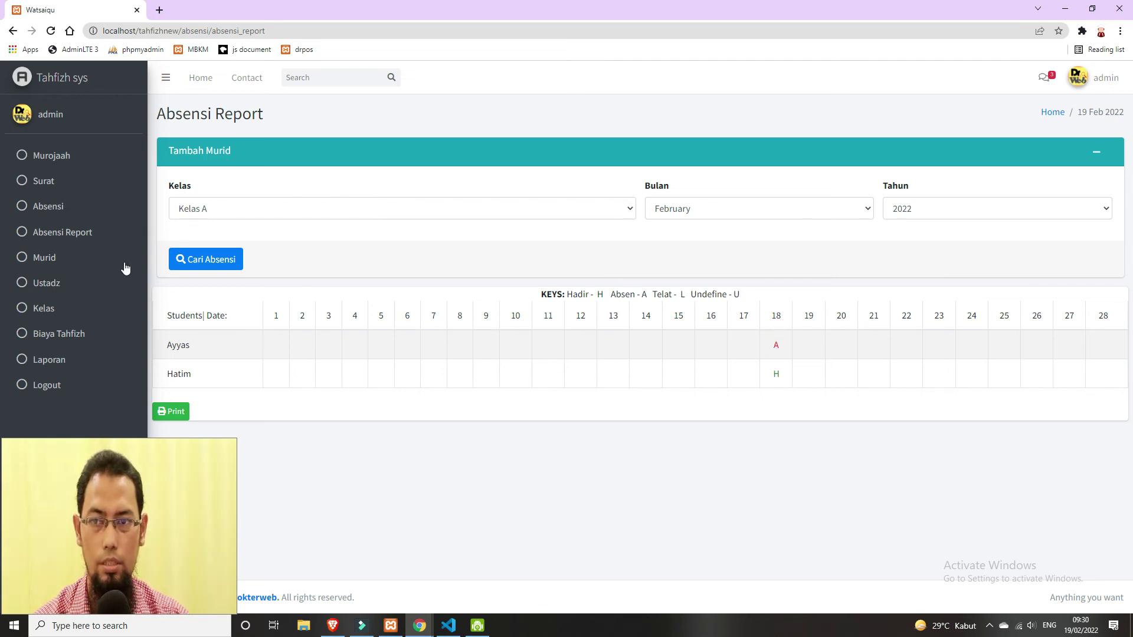
{"action": "left_click", "coordinate": [87, 235]}
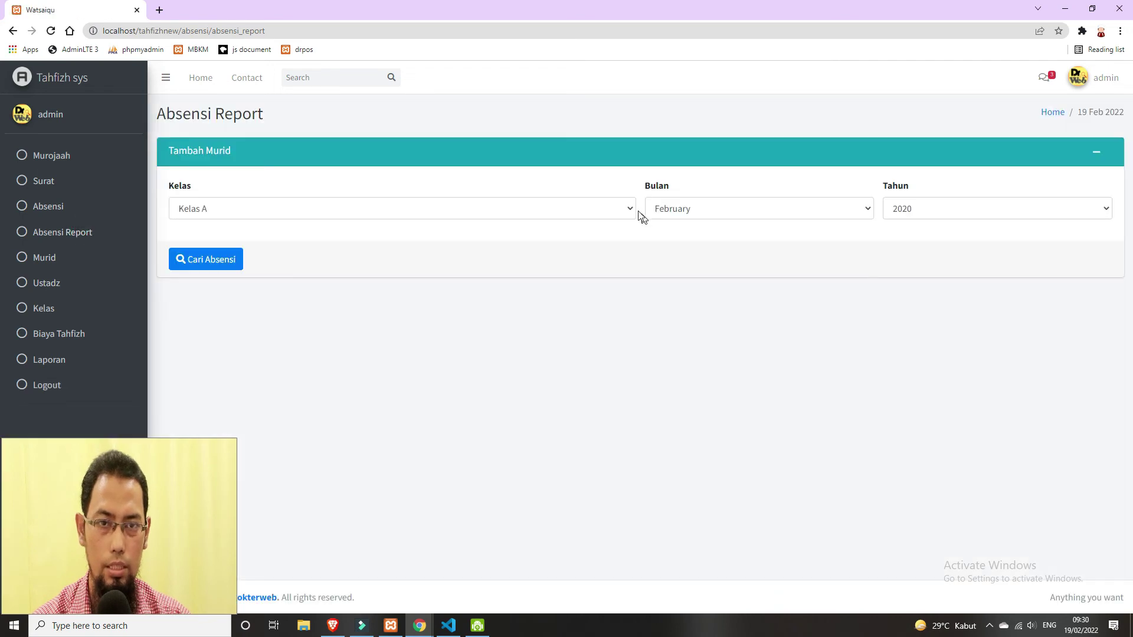
- Show Kelas B attendance for February 2022
{"action": "left_click", "coordinate": [627, 207]}
{"action": "left_click", "coordinate": [544, 242]}
{"action": "left_click", "coordinate": [773, 210]}
{"action": "left_click", "coordinate": [993, 224]}
{"action": "left_click", "coordinate": [991, 218]}
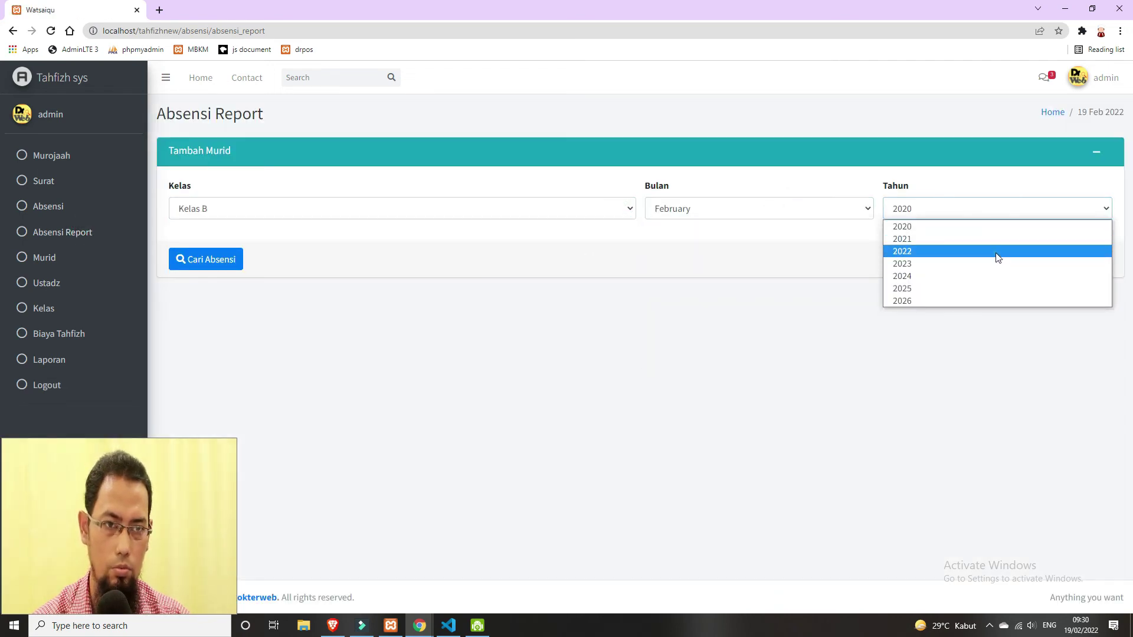
{"action": "left_click", "coordinate": [998, 252]}
{"action": "left_click", "coordinate": [218, 259]}
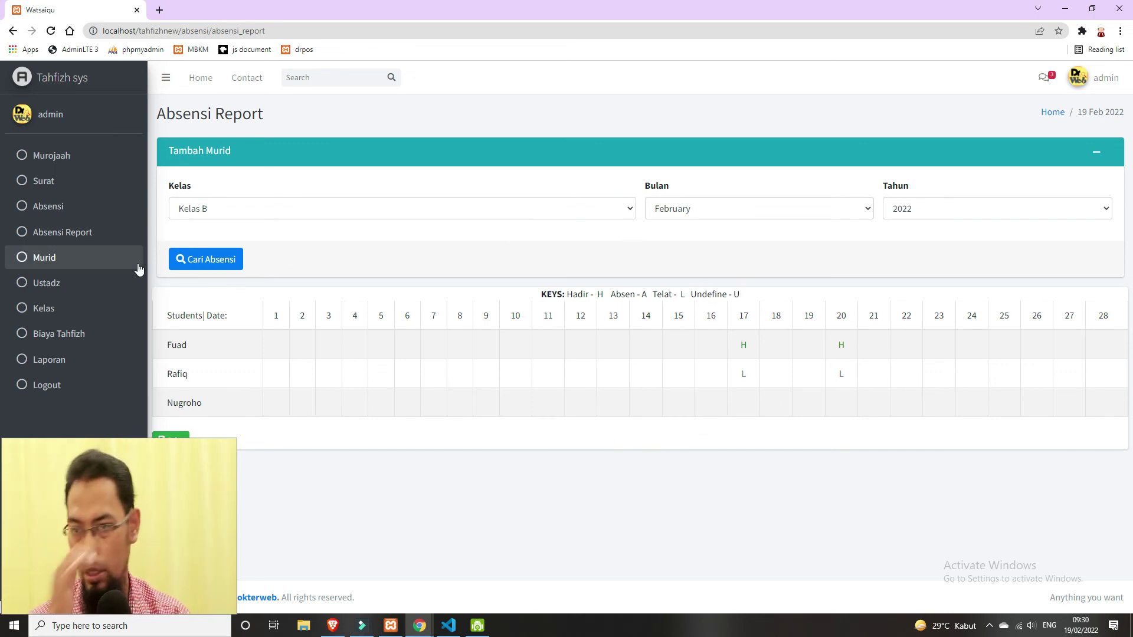
- Show Kelas C attendance for February 2022, check the day 19 marks, then open Biaya Tahfizh
{"action": "left_click", "coordinate": [620, 214]}
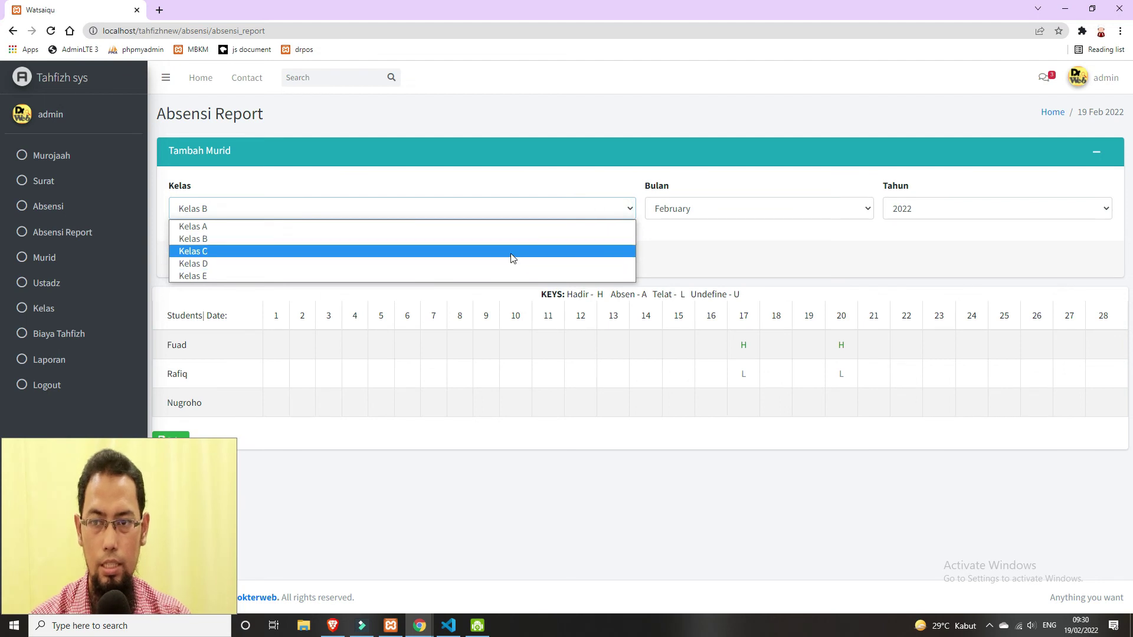
{"action": "left_click", "coordinate": [511, 251]}
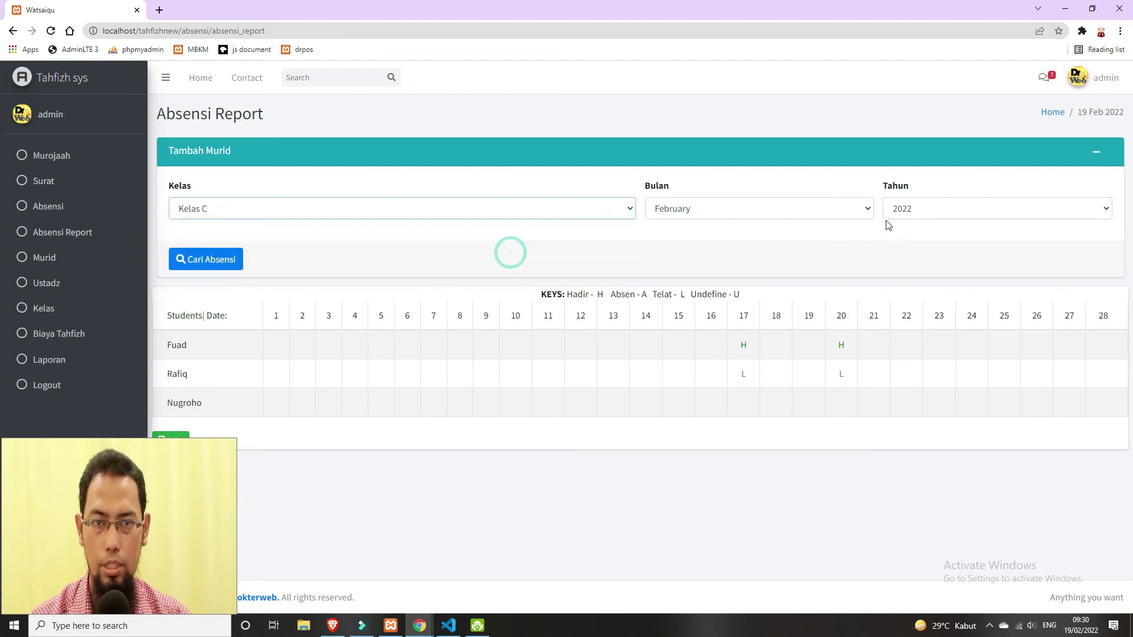
{"action": "left_click", "coordinate": [78, 243]}
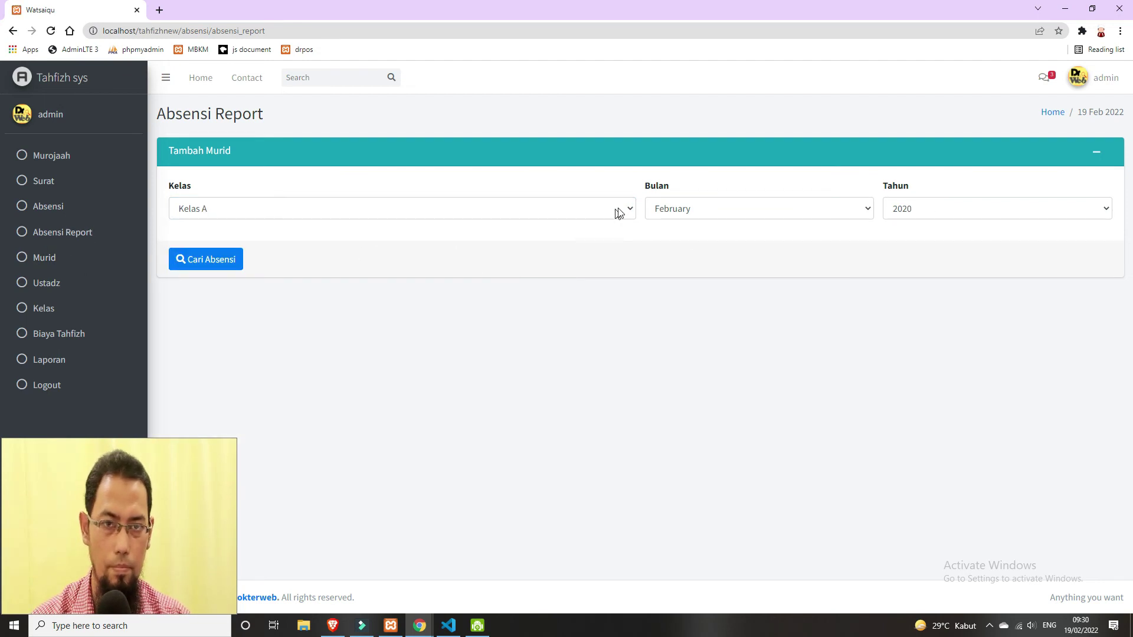
{"action": "left_click", "coordinate": [617, 212]}
{"action": "left_click", "coordinate": [583, 249]}
{"action": "left_click", "coordinate": [962, 213]}
{"action": "left_click", "coordinate": [970, 250]}
{"action": "left_click", "coordinate": [219, 260]}
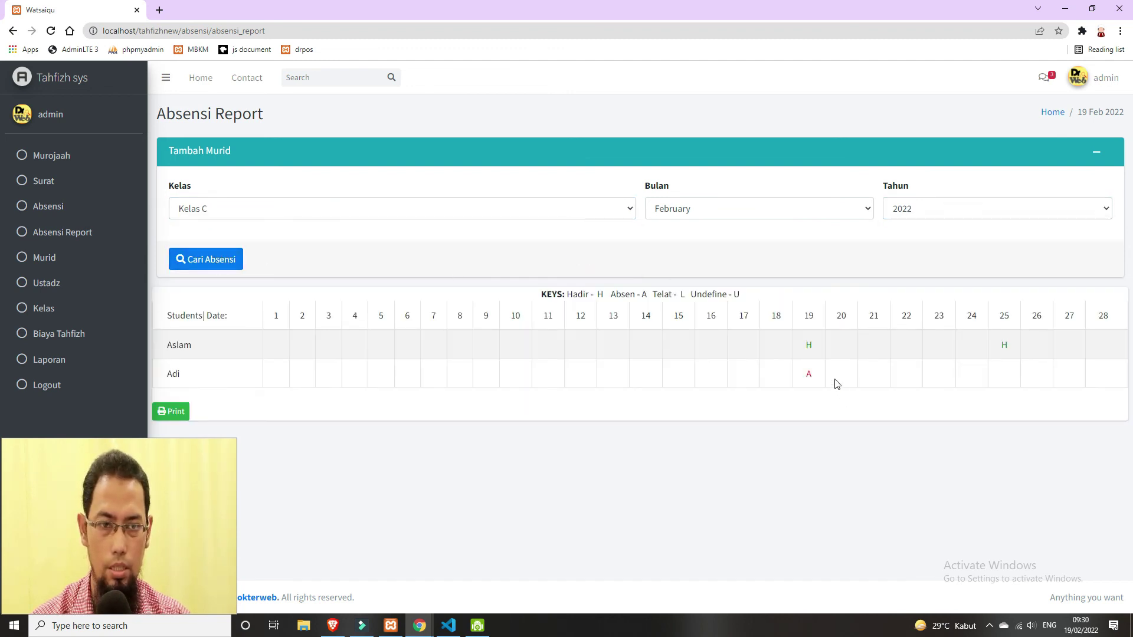
{"action": "left_click_drag", "start_coordinate": [807, 350], "coordinate": [825, 380]}
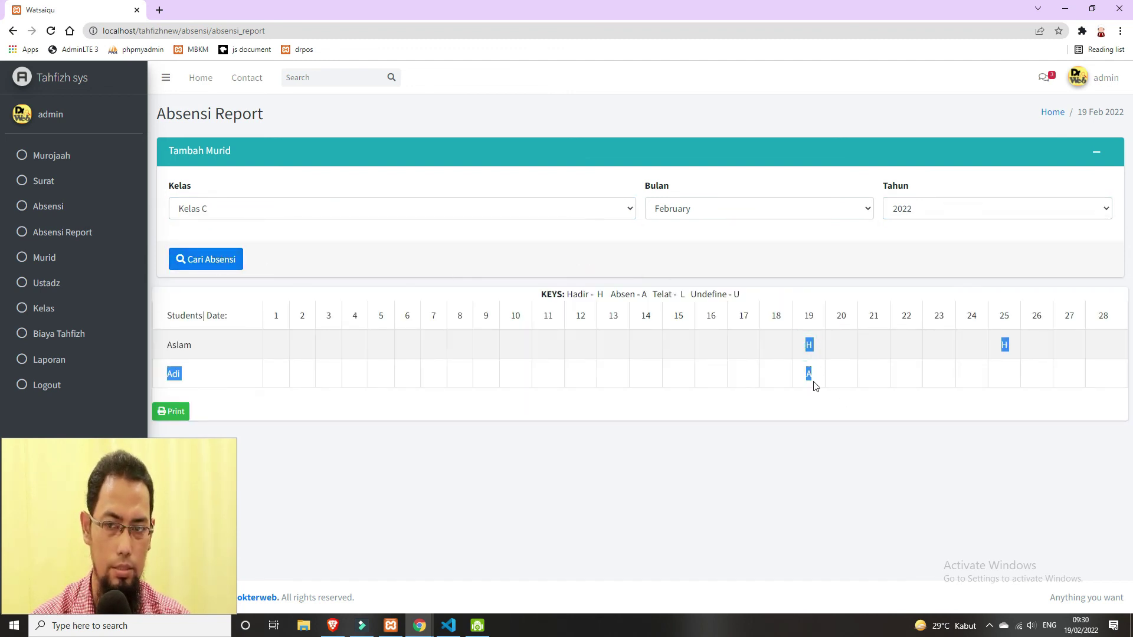
{"action": "left_click", "coordinate": [817, 385]}
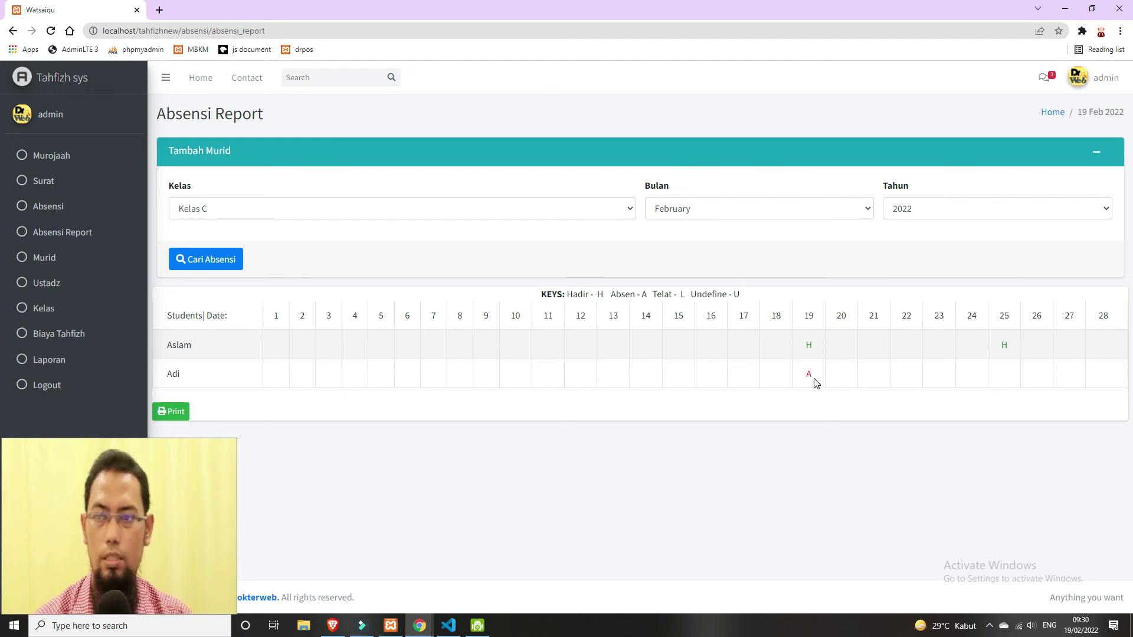
{"action": "left_click", "coordinate": [56, 345]}
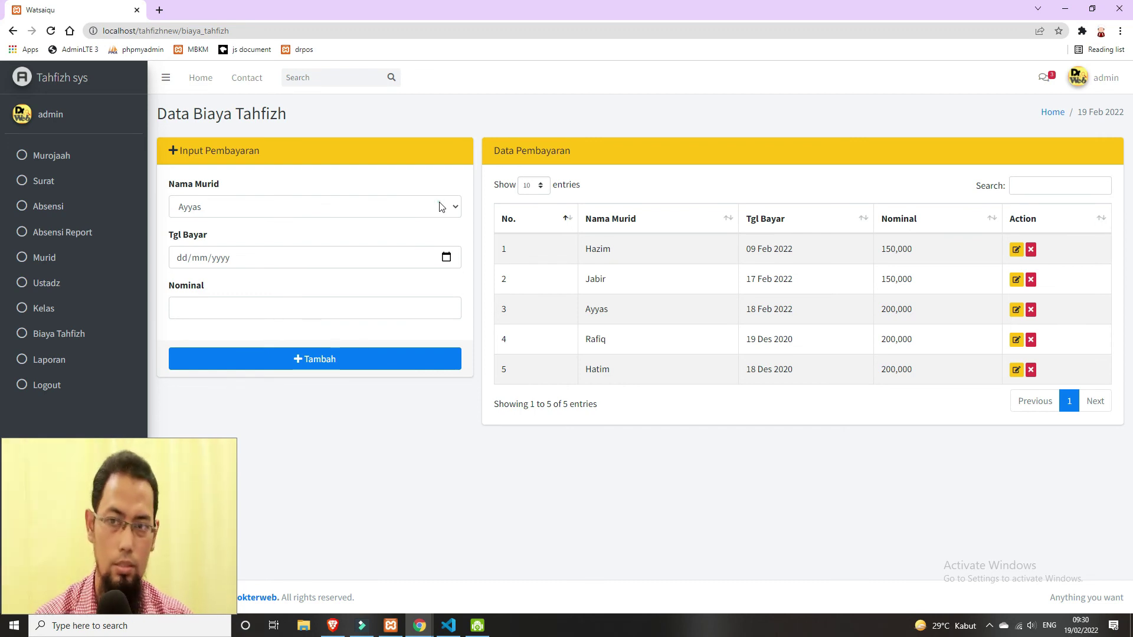
- Add a 200,000 payment dated 19 February 2022 for the selected student and check the new row
{"action": "left_click", "coordinate": [441, 207]}
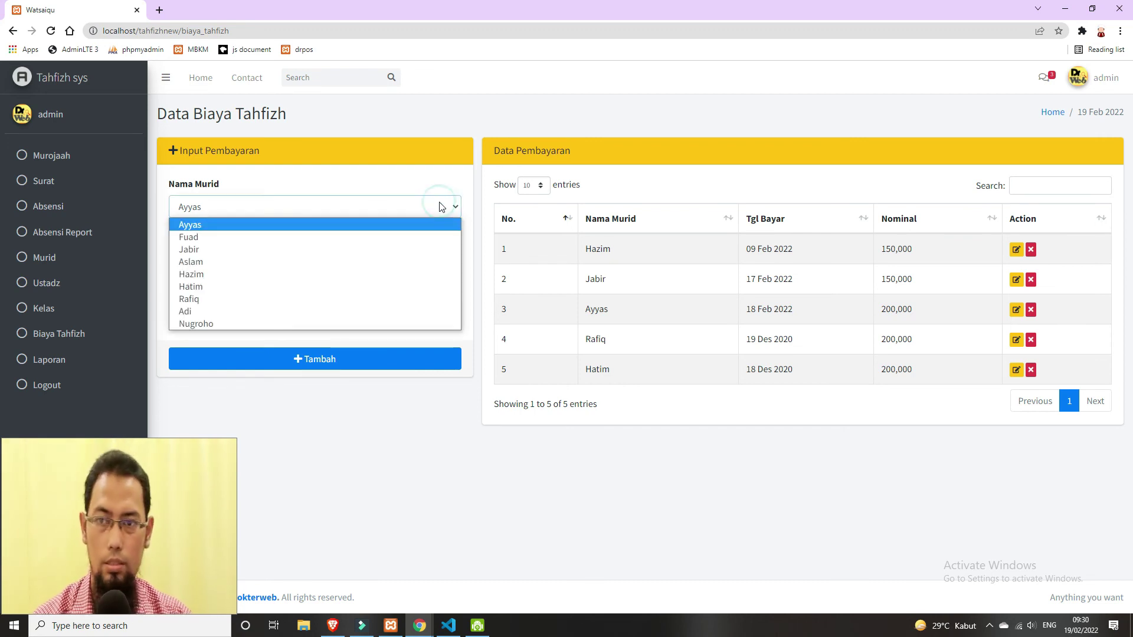
{"action": "left_click", "coordinate": [406, 323]}
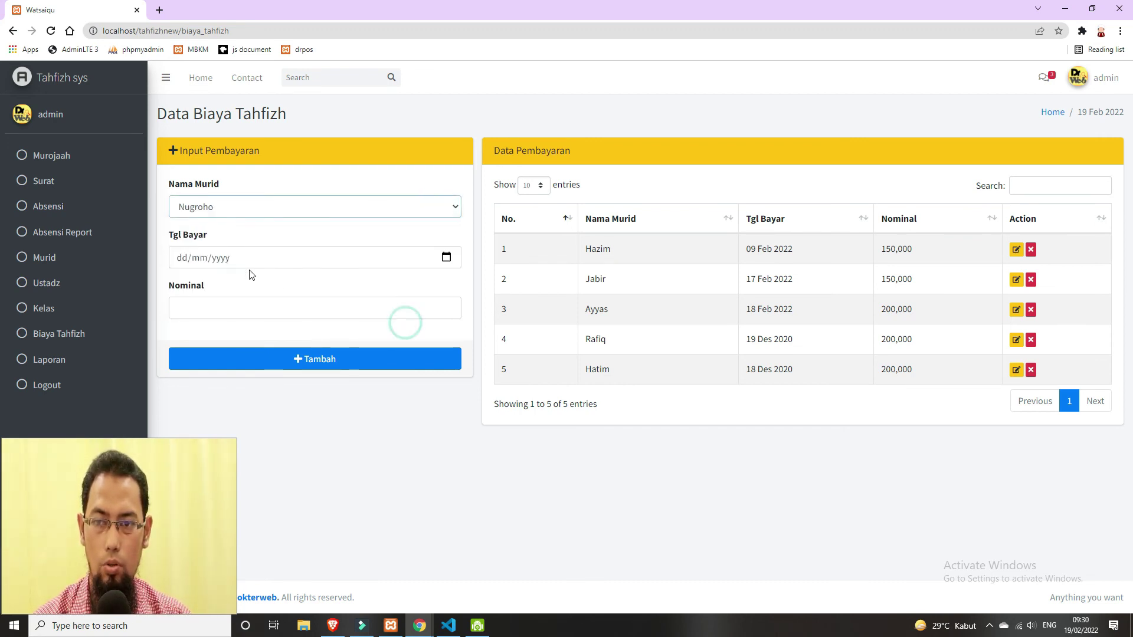
{"action": "left_click", "coordinate": [446, 258]}
{"action": "left_click", "coordinate": [266, 354]}
{"action": "left_click", "coordinate": [282, 306]}
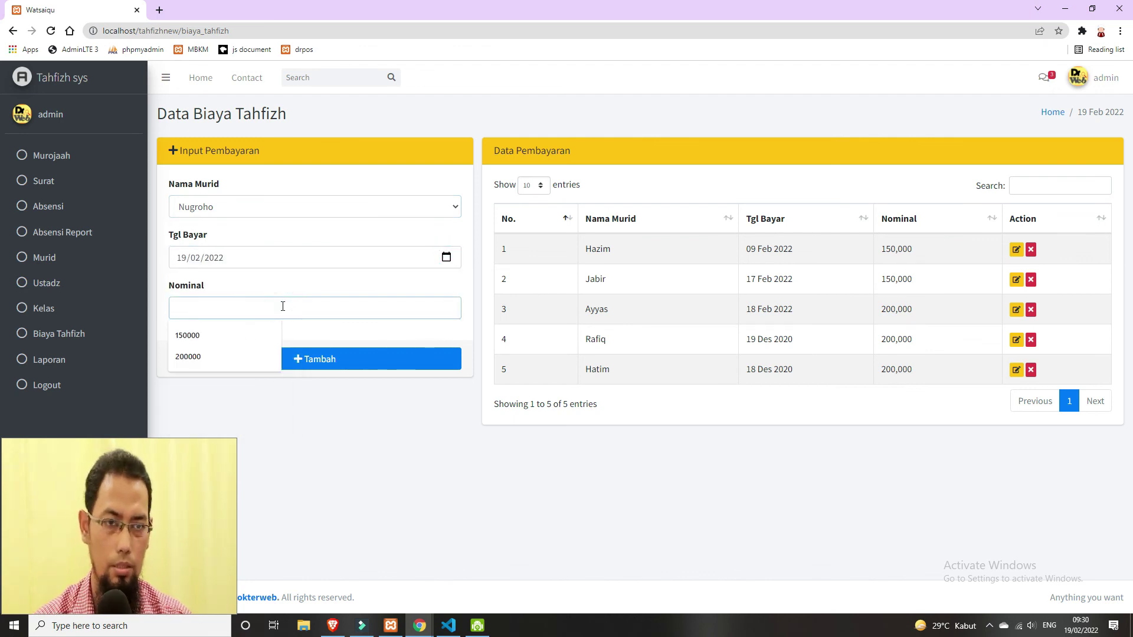
{"action": "type", "text": "200000"}
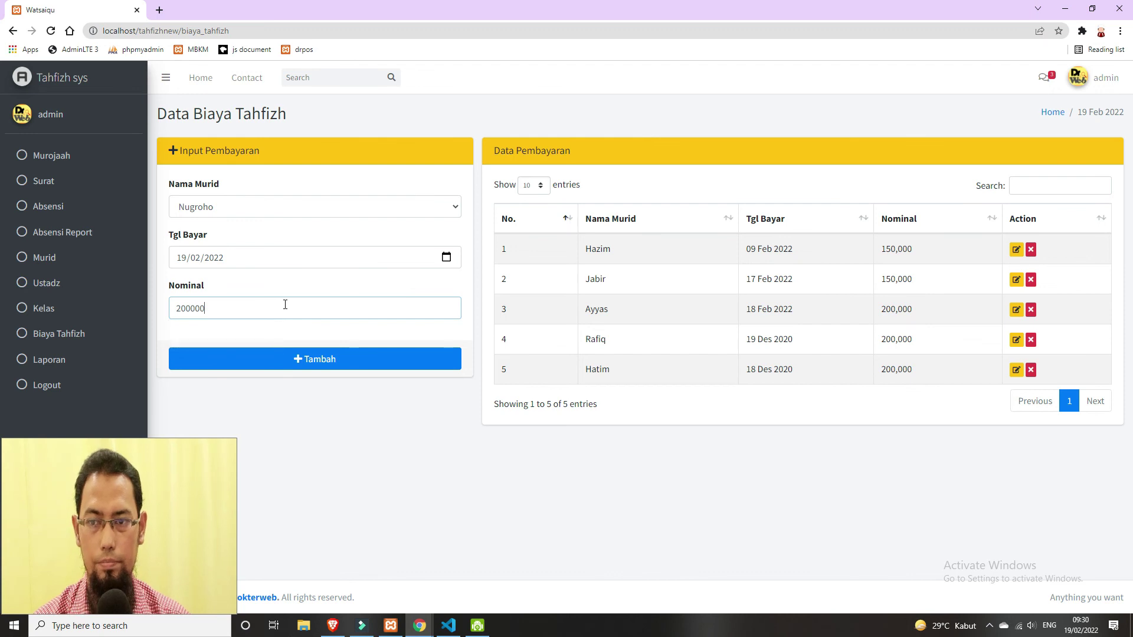
{"action": "left_click", "coordinate": [347, 360]}
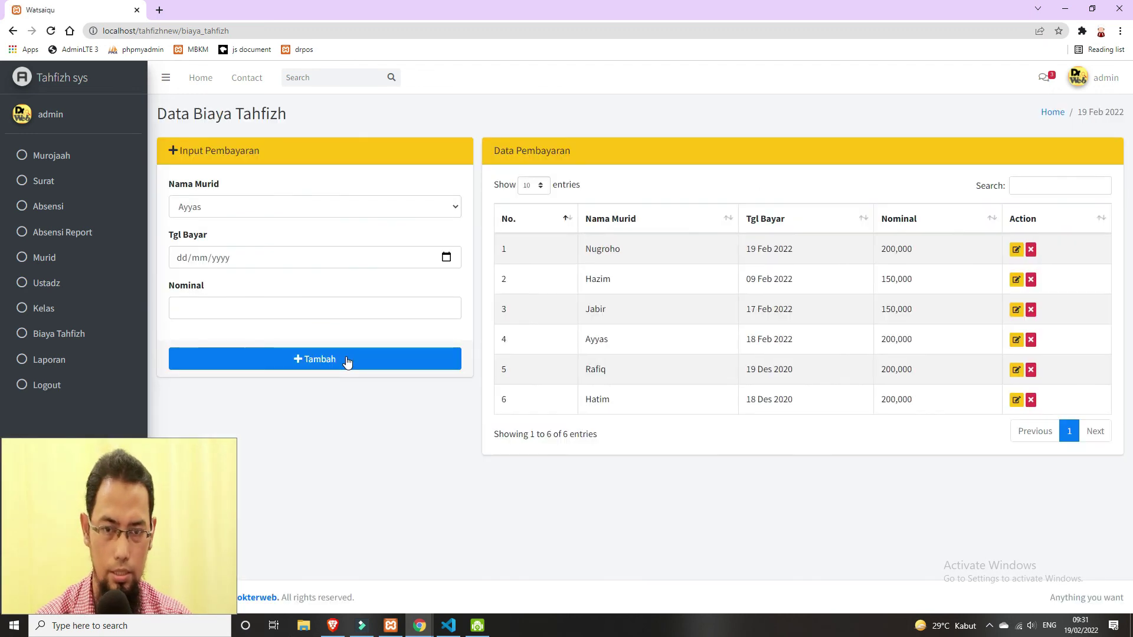
{"action": "left_click_drag", "start_coordinate": [602, 250], "coordinate": [930, 252]}
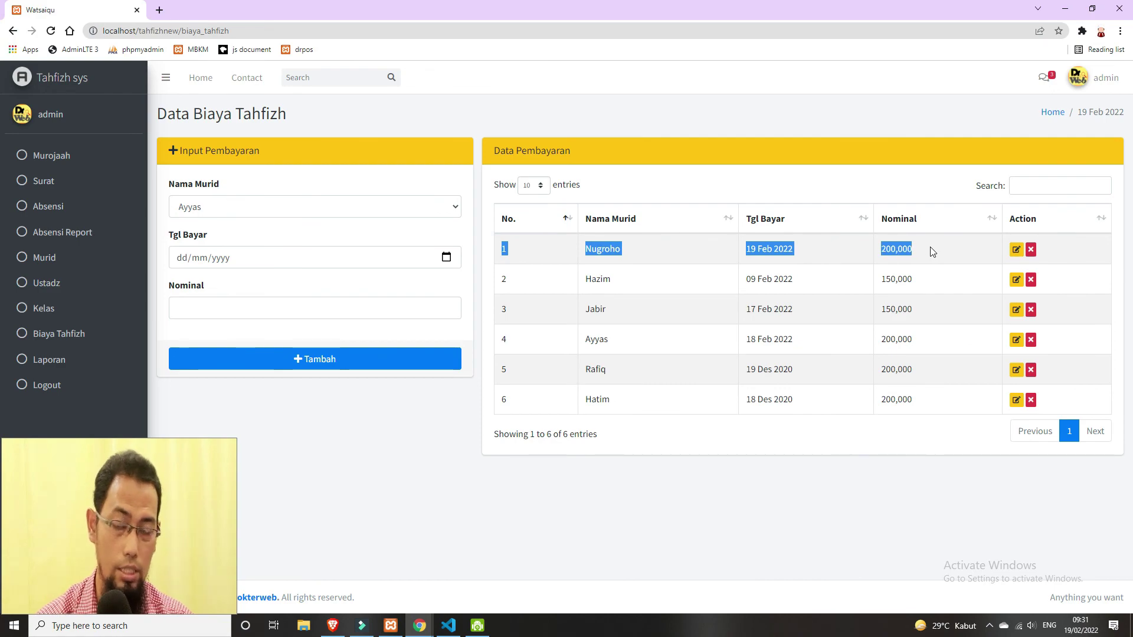